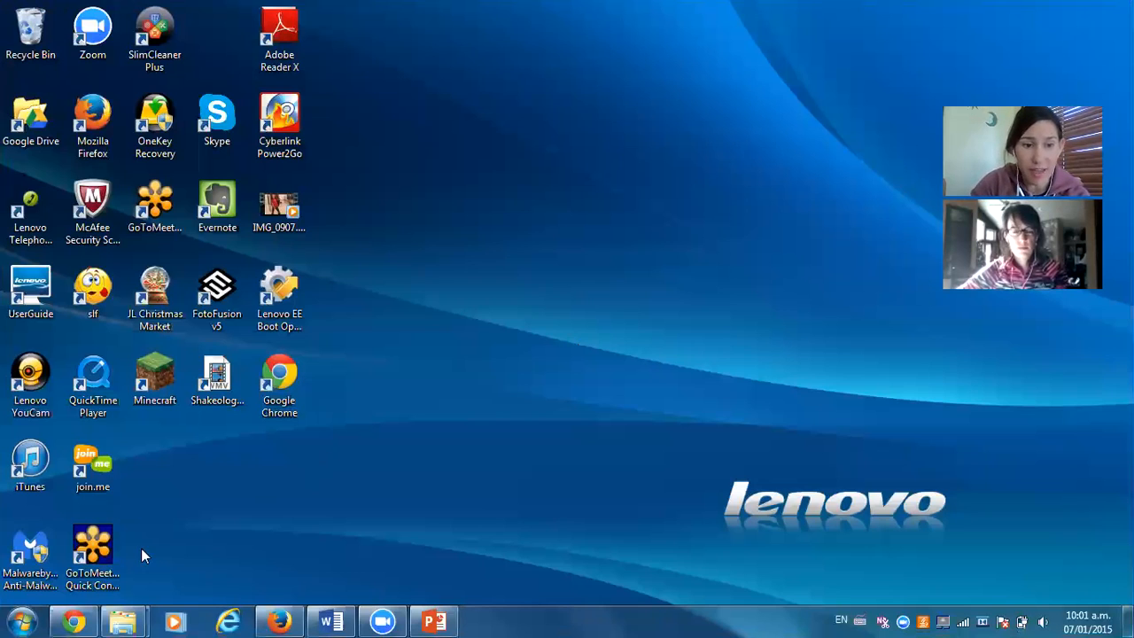
Switch to Chrome's Facebook tab and open the Fit Mom page from the bookmarked pages and groups.
mouse_move(72, 618)
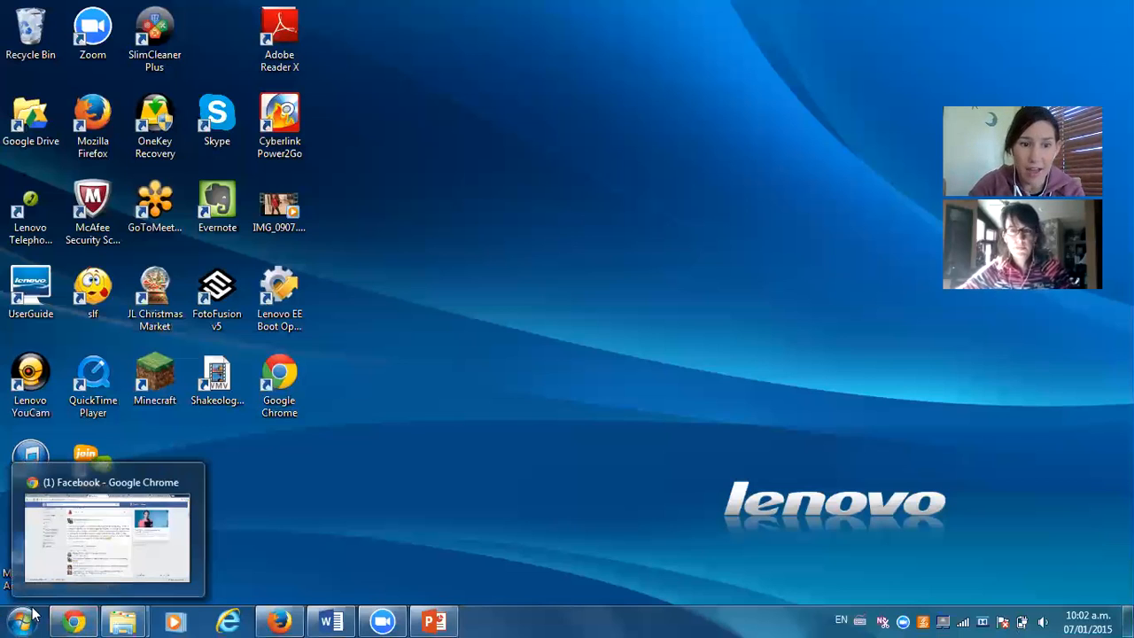
left_click(109, 479)
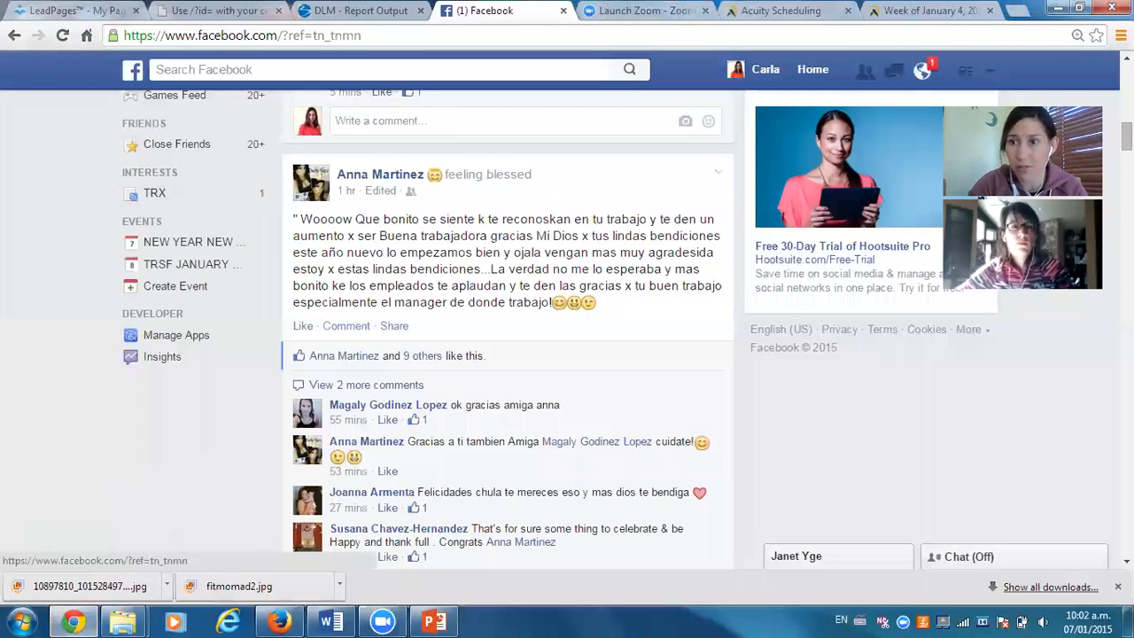
scroll(508, 328, "up", 6)
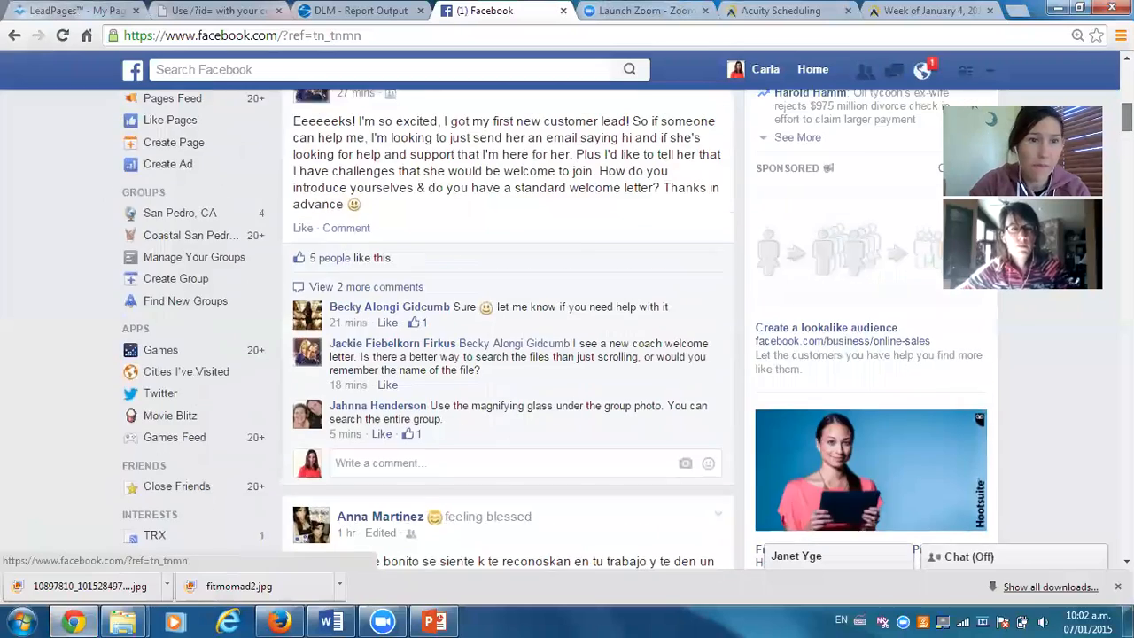
scroll(449, 213, "up", 4)
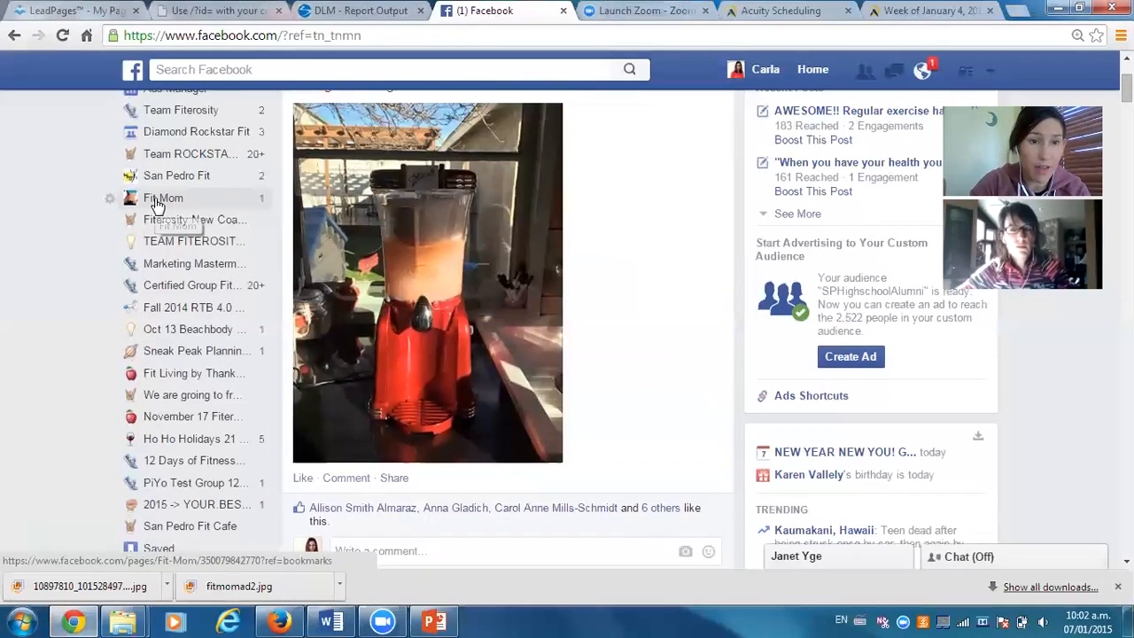
left_click(159, 198)
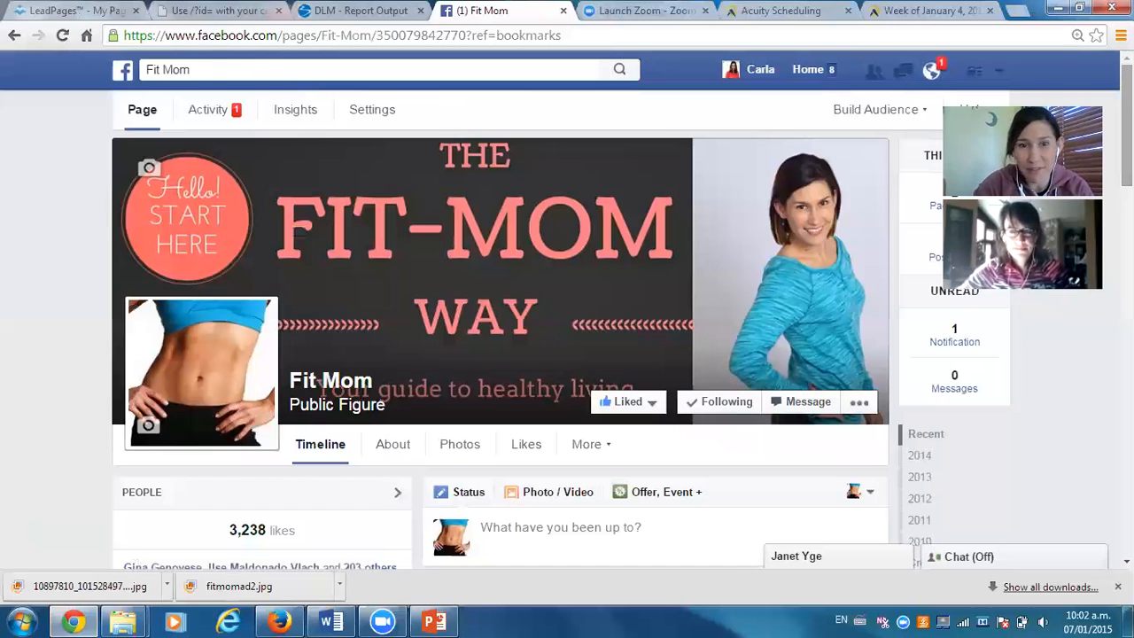
Examine the Fit Mom page's cover image, profile picture and the beginning of its timeline.
scroll(567, 319, "down", 1)
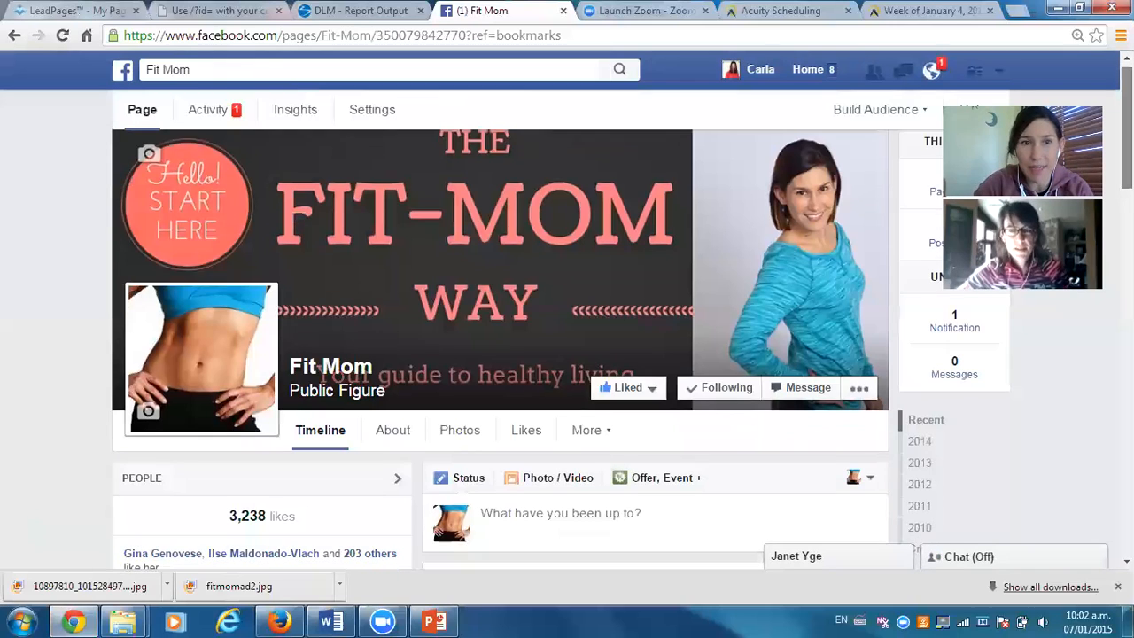
scroll(567, 319, "up", 1)
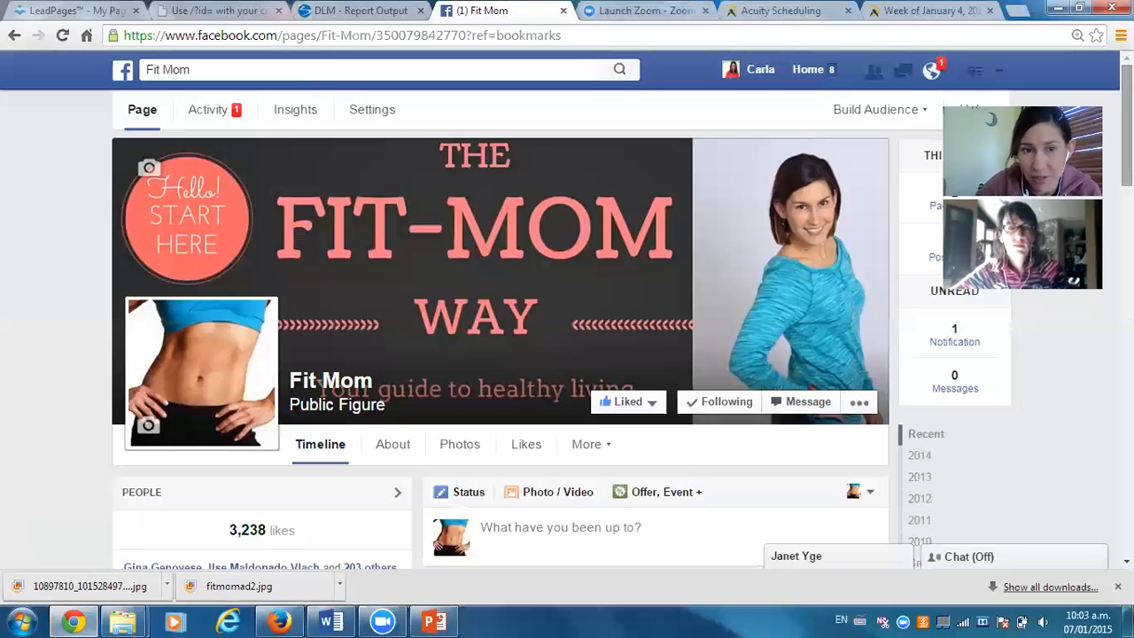
scroll(567, 310, "down", 1)
scroll(567, 310, "down", 3)
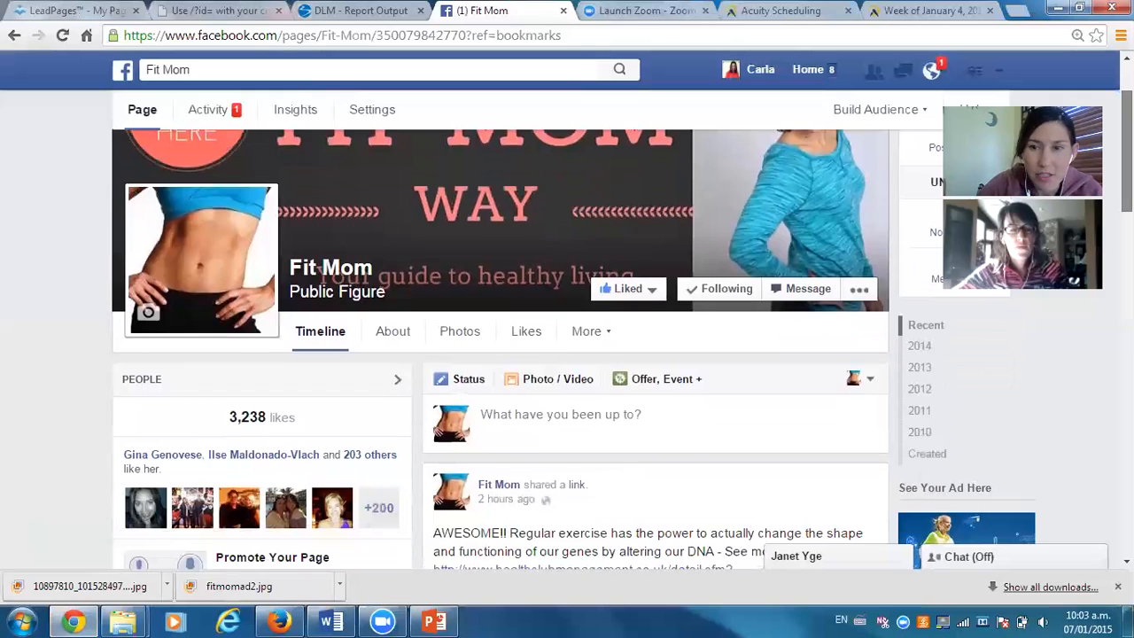
scroll(567, 327, "up", 1)
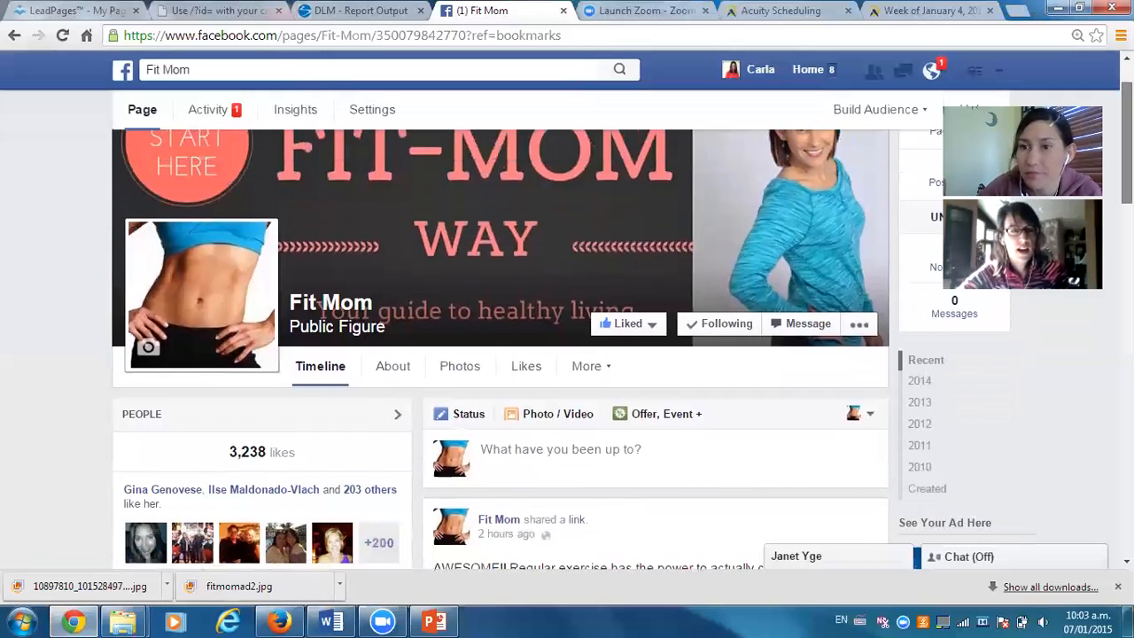
scroll(567, 328, "up", 1)
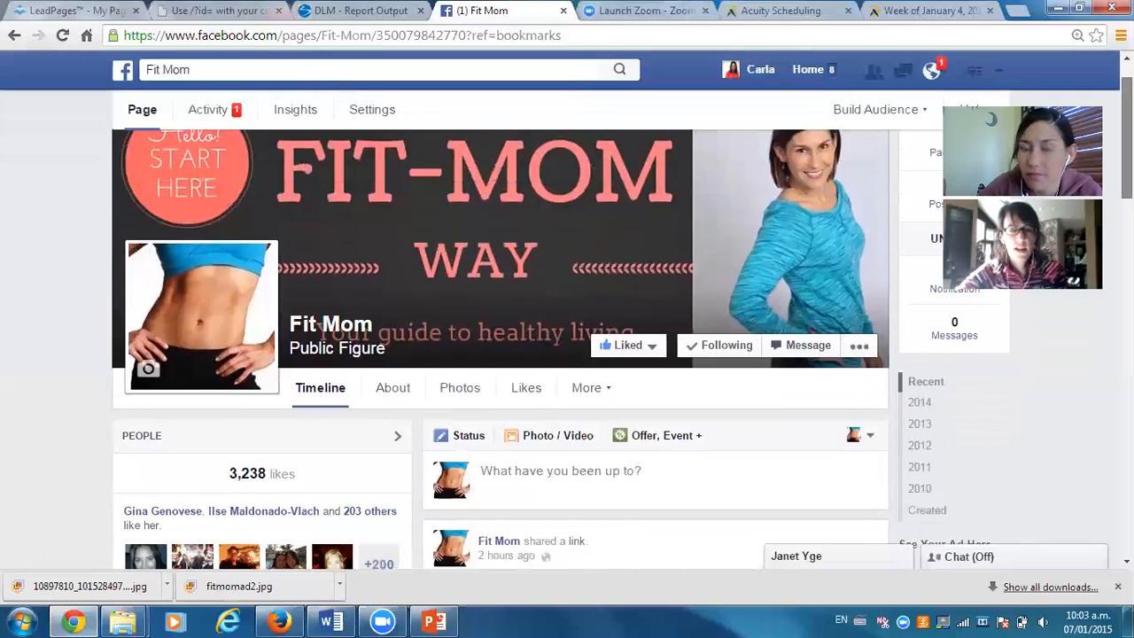
scroll(567, 328, "down", 1)
scroll(567, 328, "up", 1)
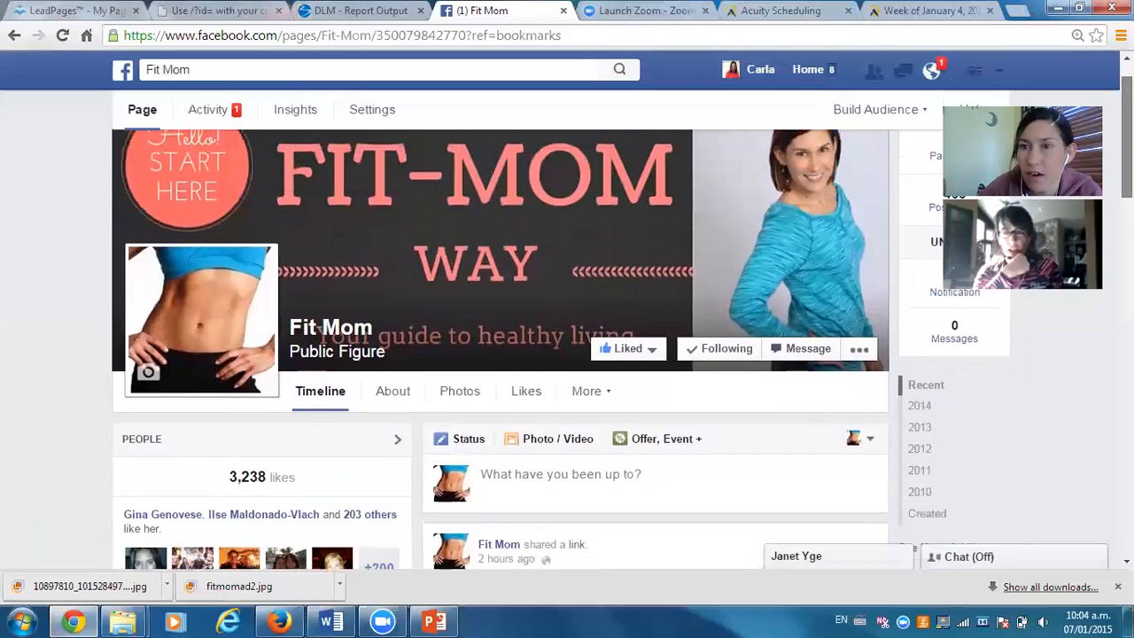
scroll(567, 328, "up", 1)
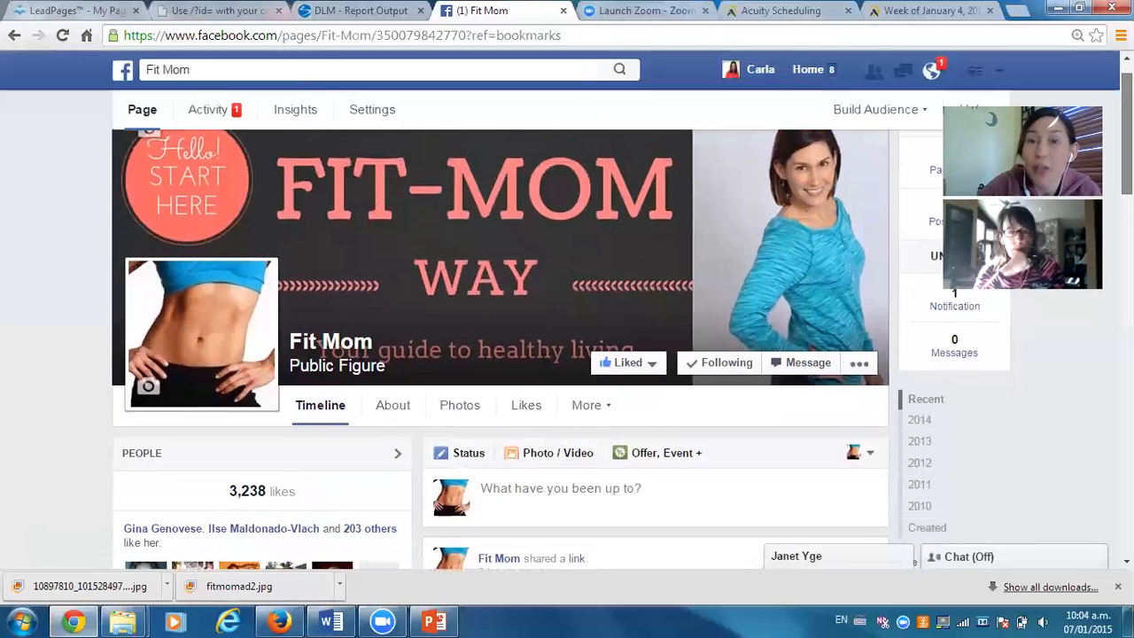
scroll(567, 328, "down", 1)
scroll(567, 327, "up", 1)
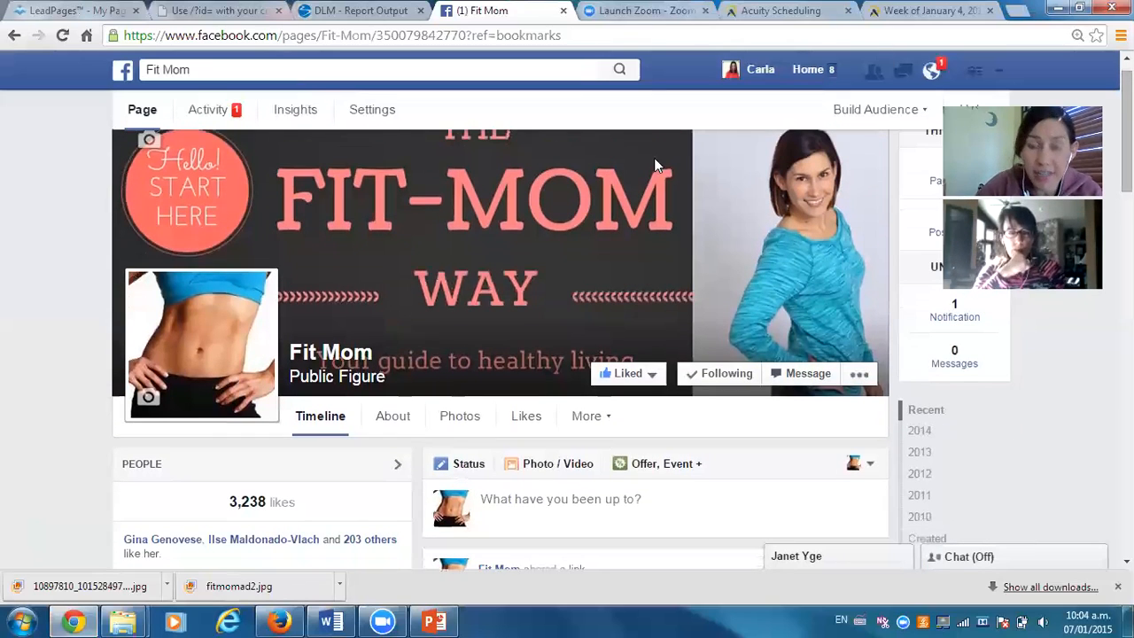
Try to open the downloaded JPG whose name starts with 10897810.
left_click(72, 589)
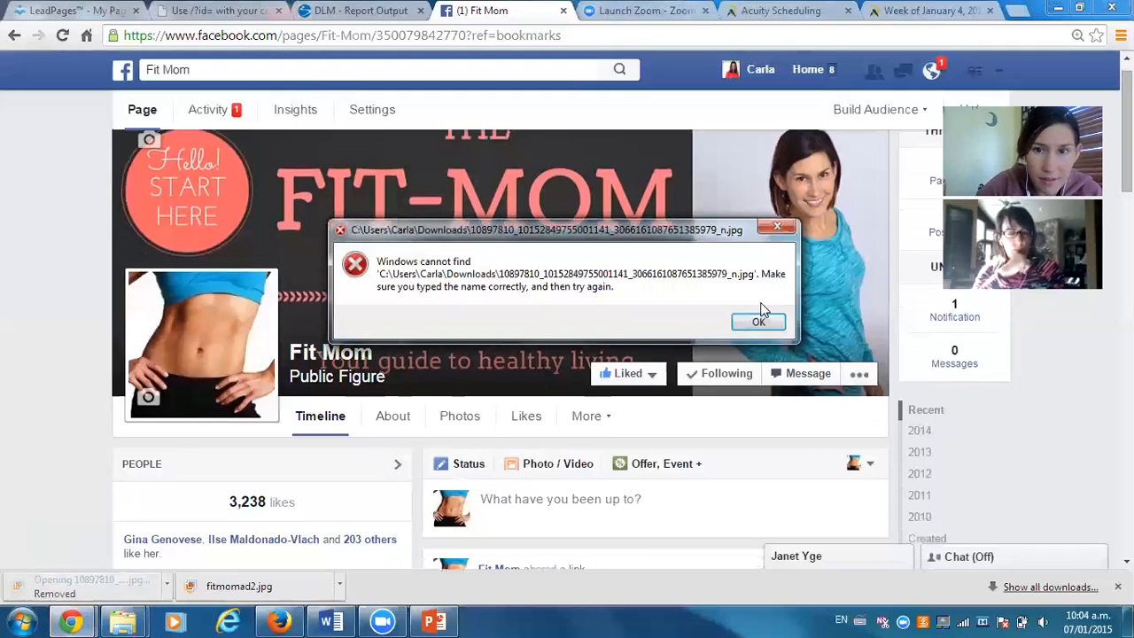
left_click(776, 230)
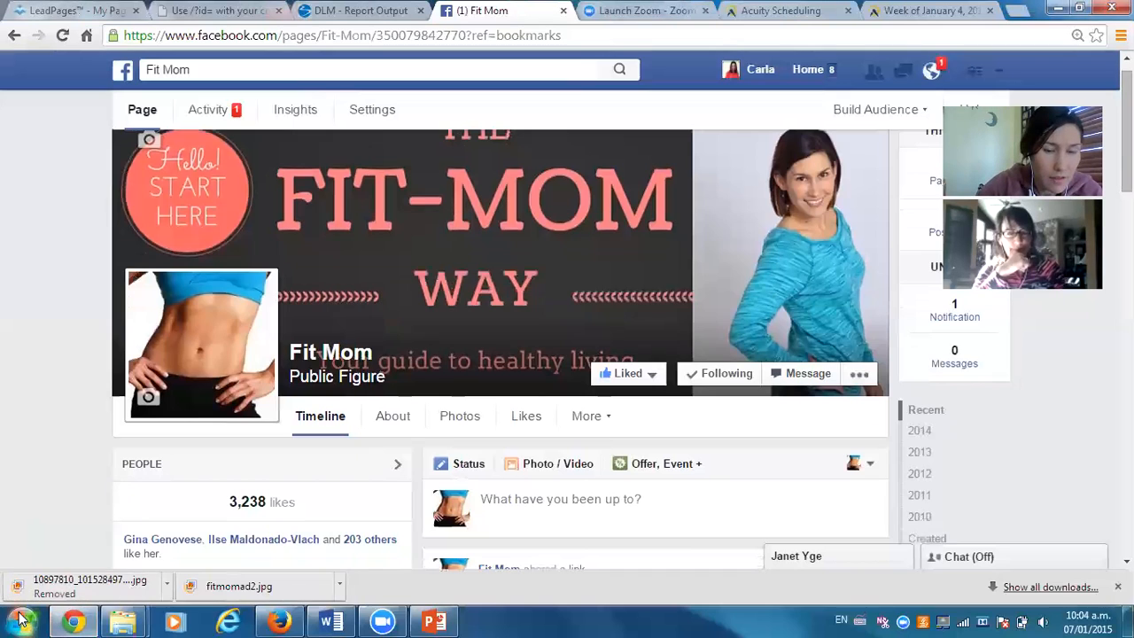
Open the Windows Pictures library and search it for "fitmom".
left_click(21, 620)
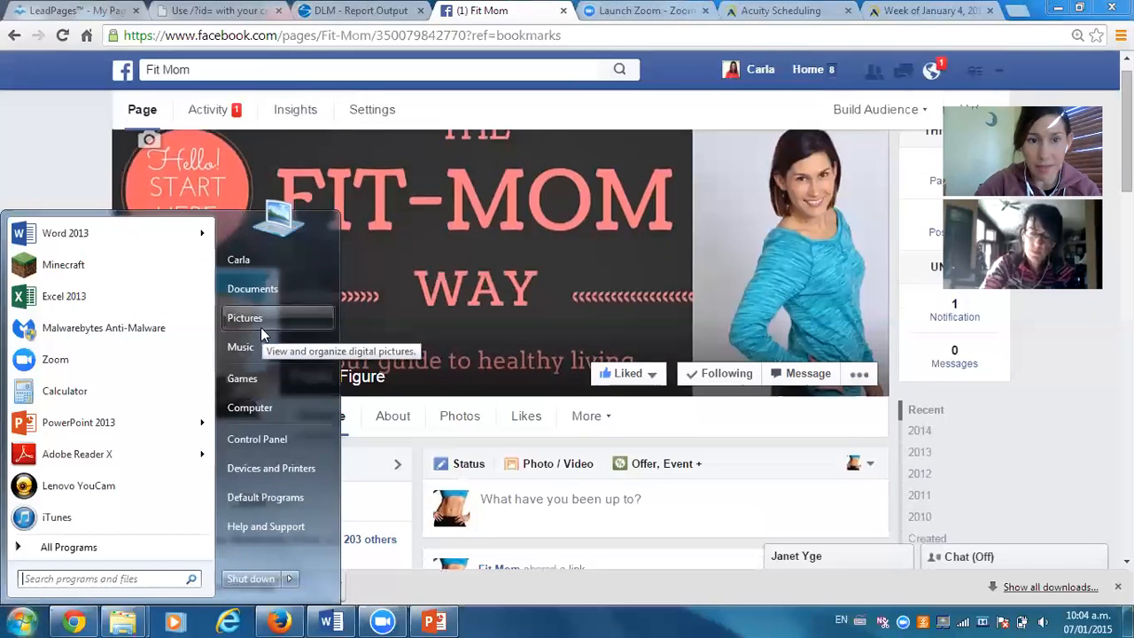
left_click(262, 326)
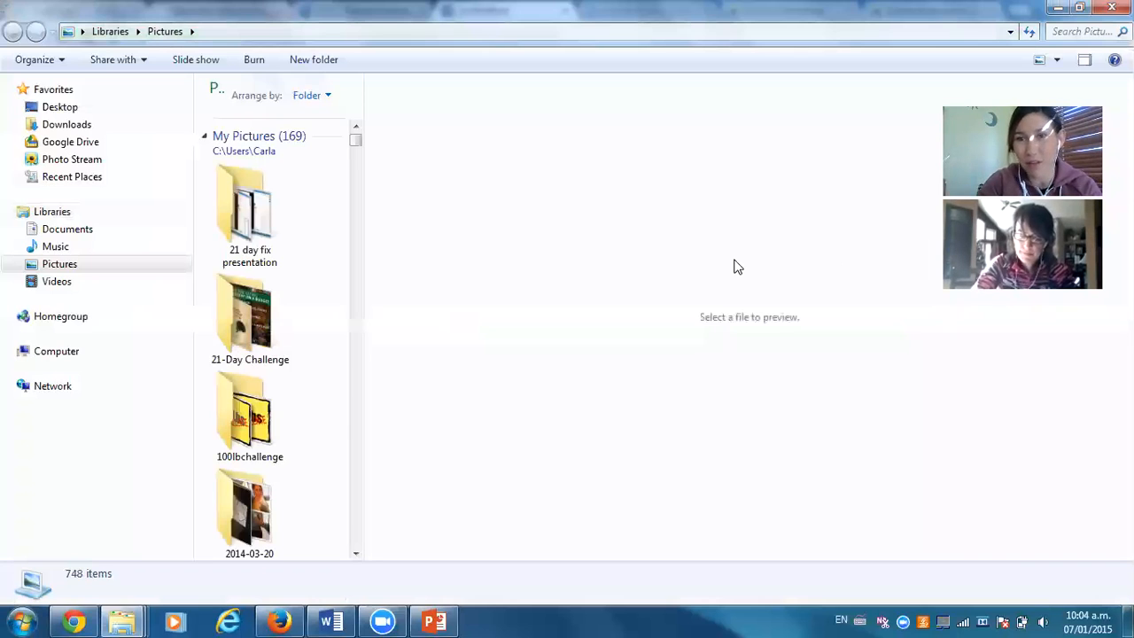
left_click(1091, 31)
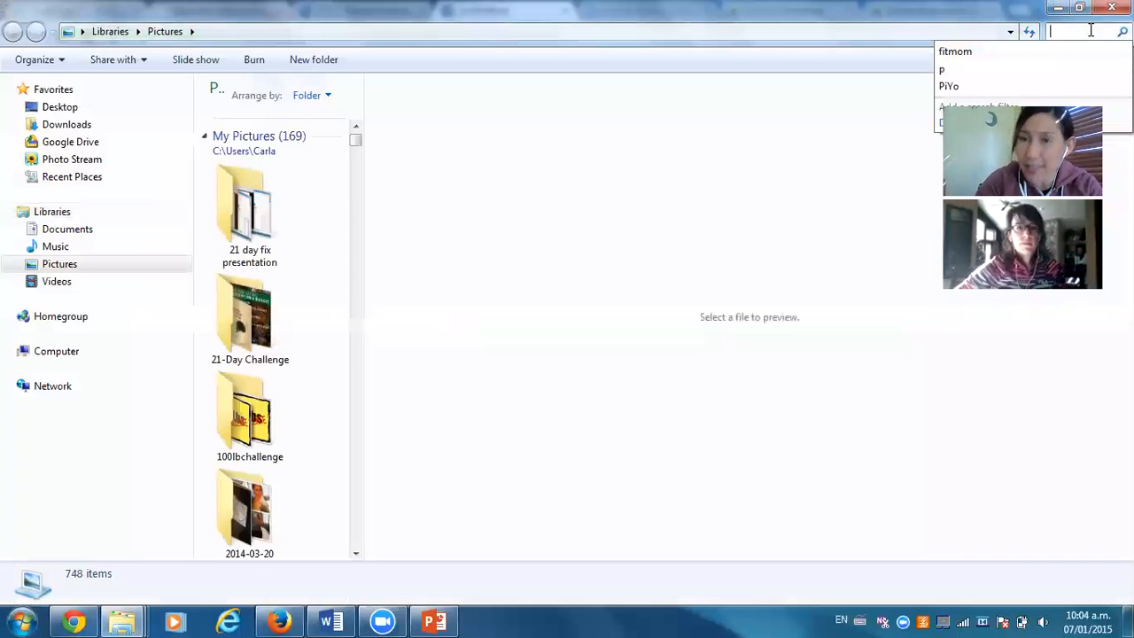
type("fitm")
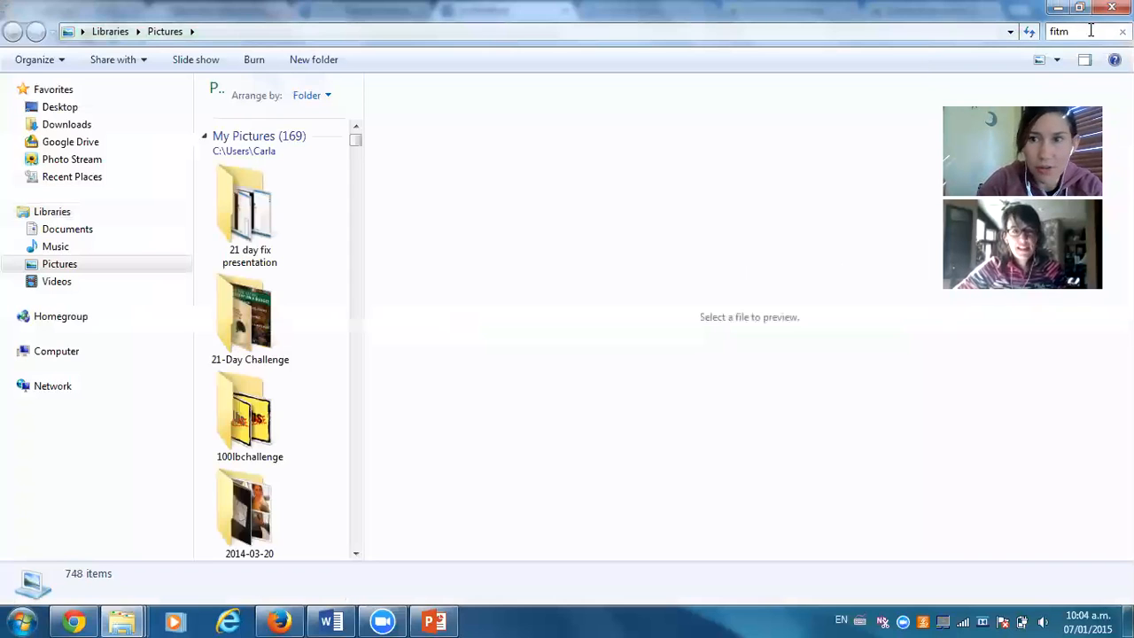
type("om")
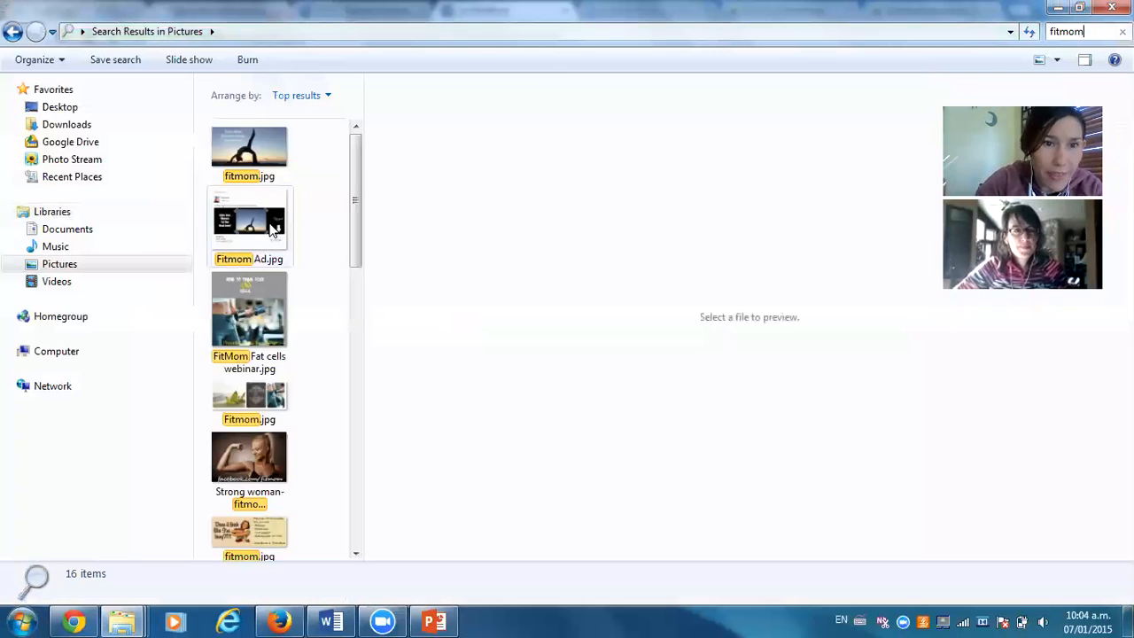
Open Fitmom Ad.jpg in Windows Live Photo Gallery and enlarge it to examine the ad.
left_click(276, 229)
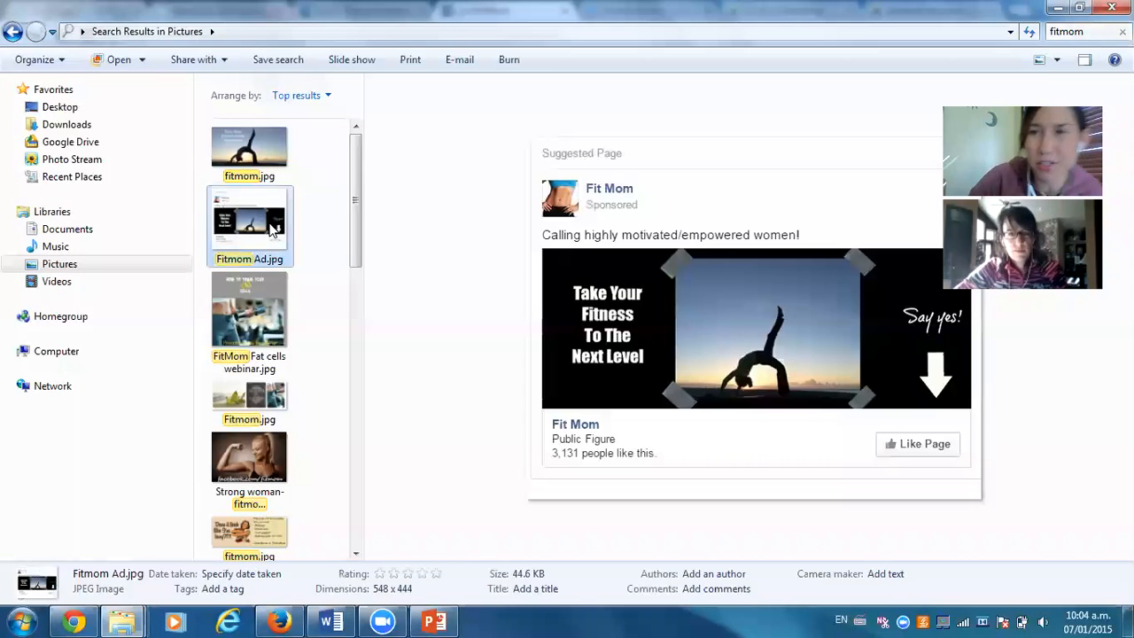
double_click(270, 226)
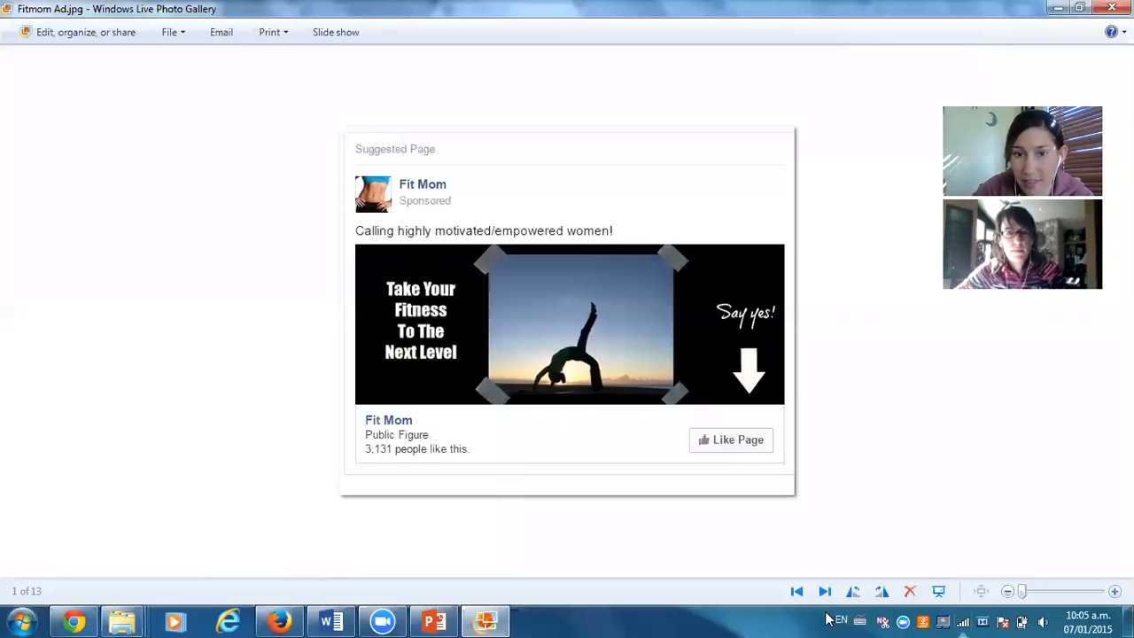
left_click_drag(1024, 595, 1057, 595)
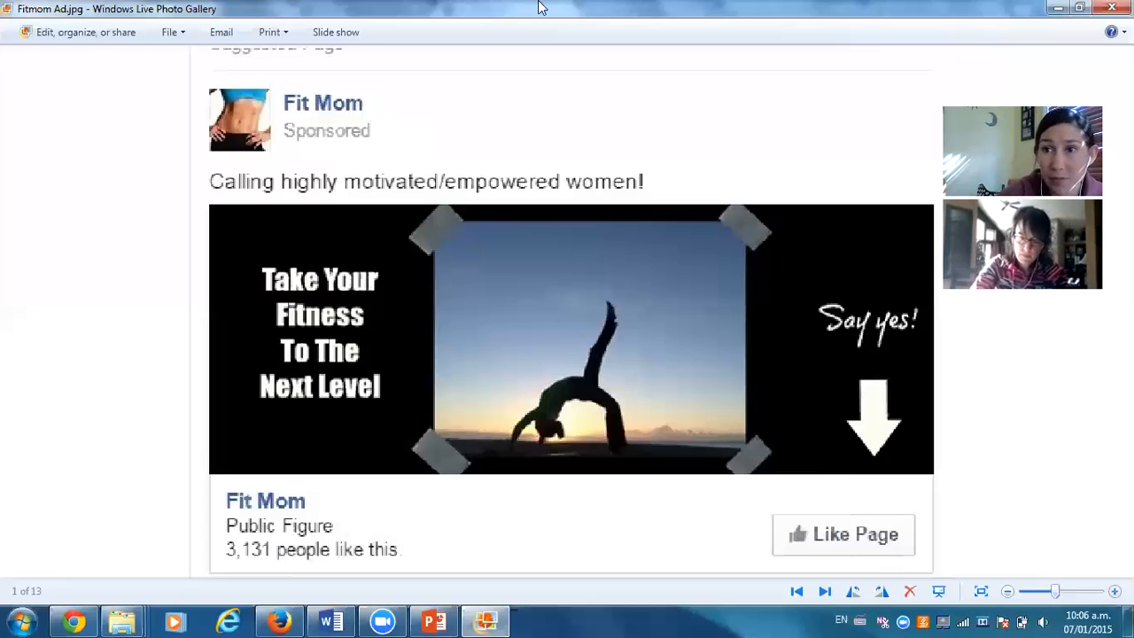
left_click(1059, 8)
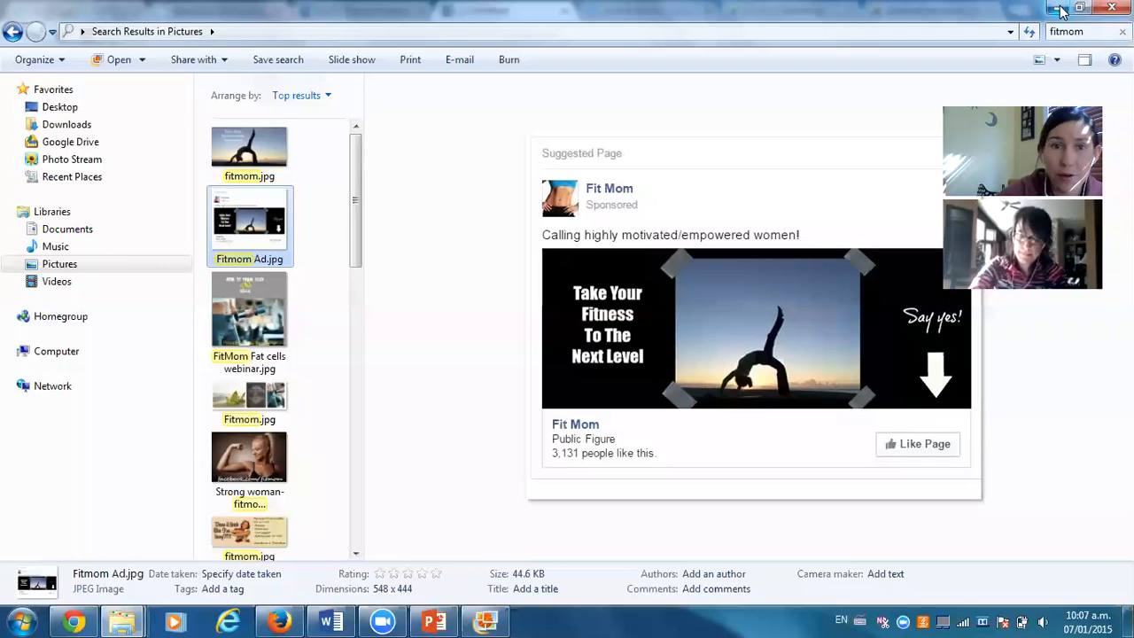
left_click(1059, 8)
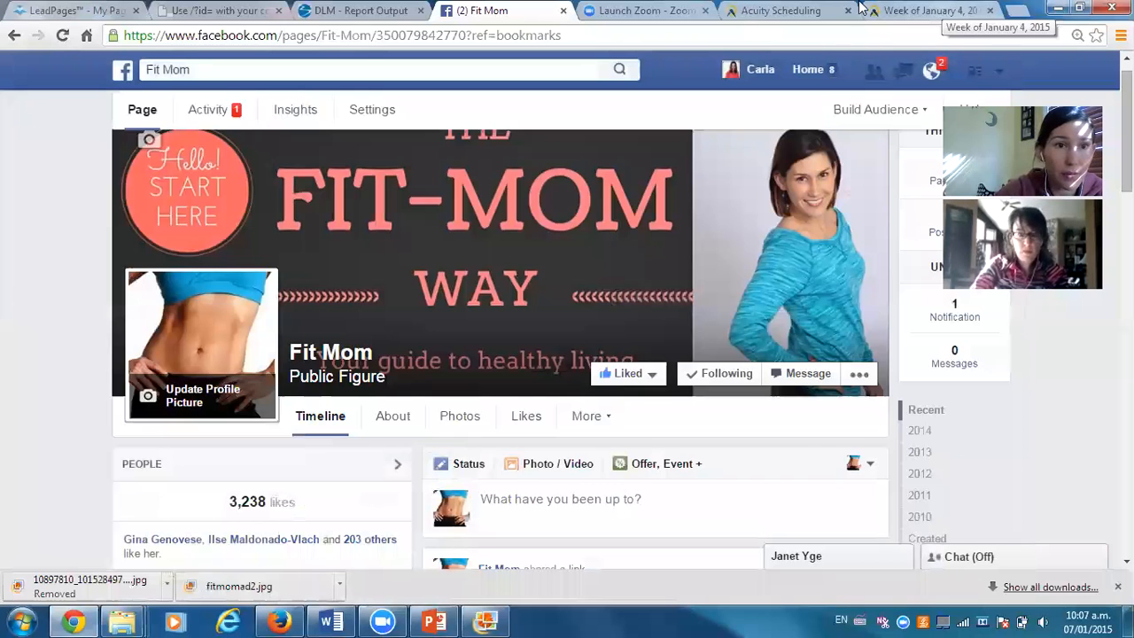
left_click(893, 12)
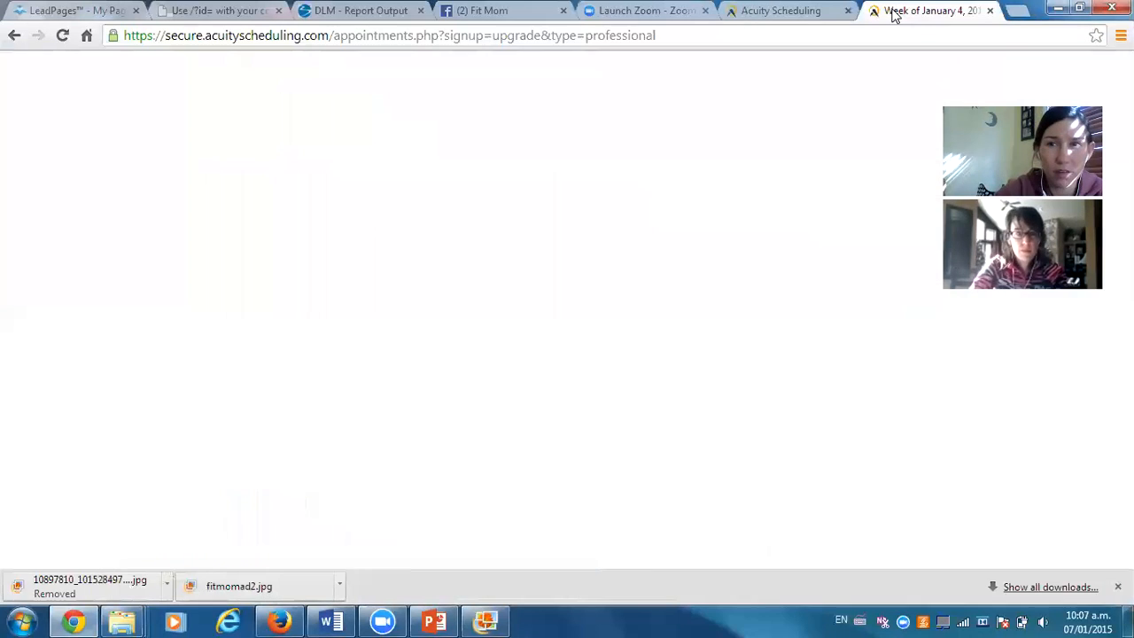
left_click(248, 35)
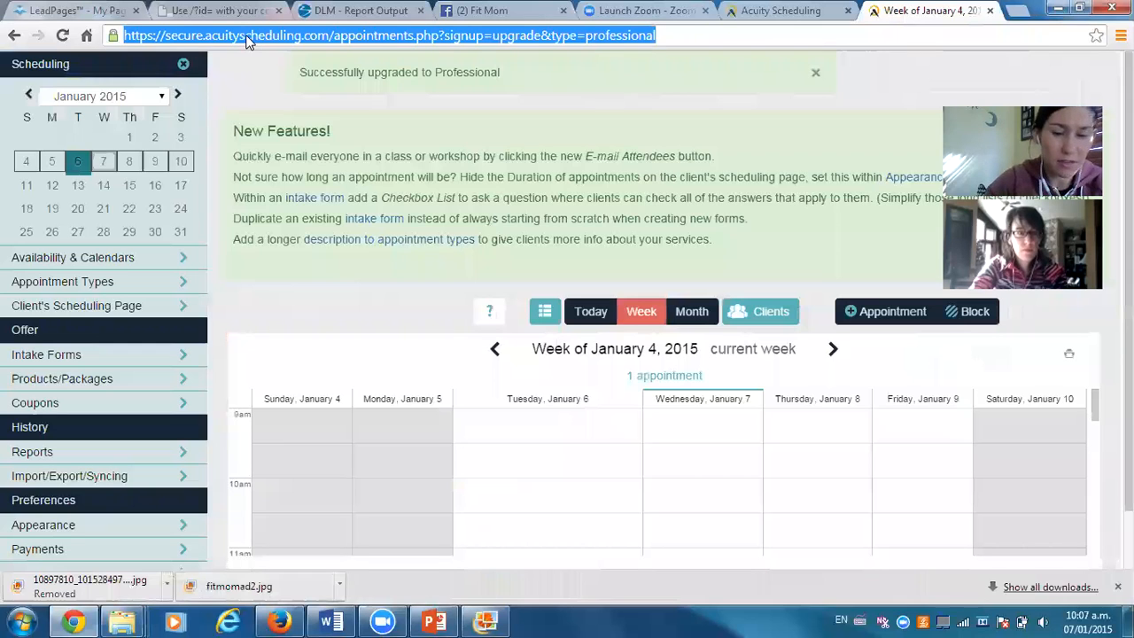
type("www.picmonkey.com")
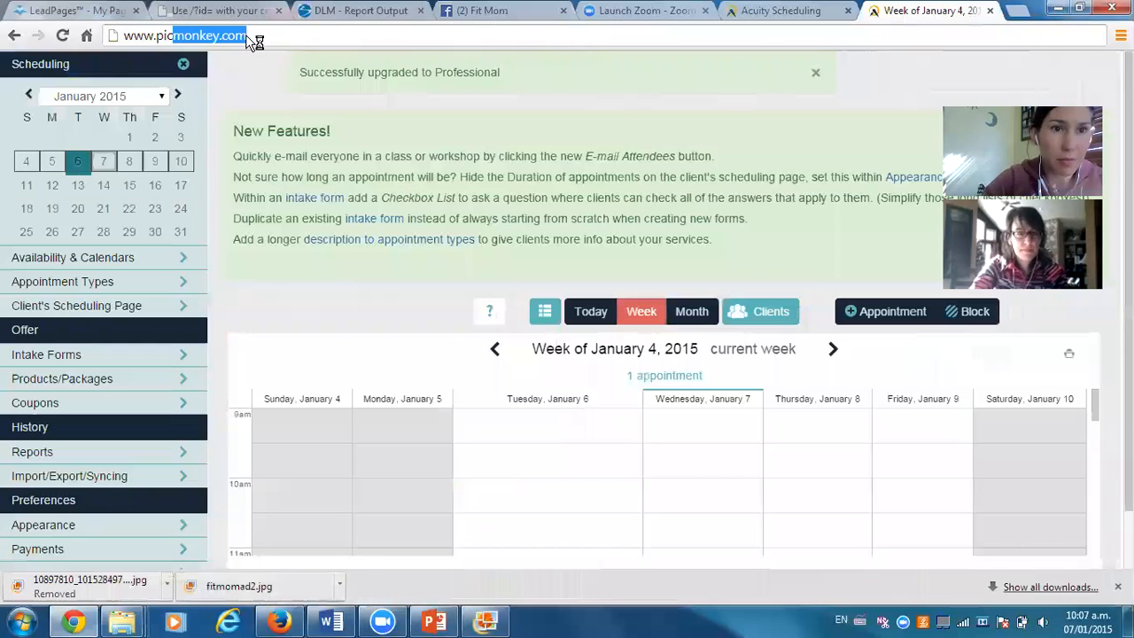
key("Return")
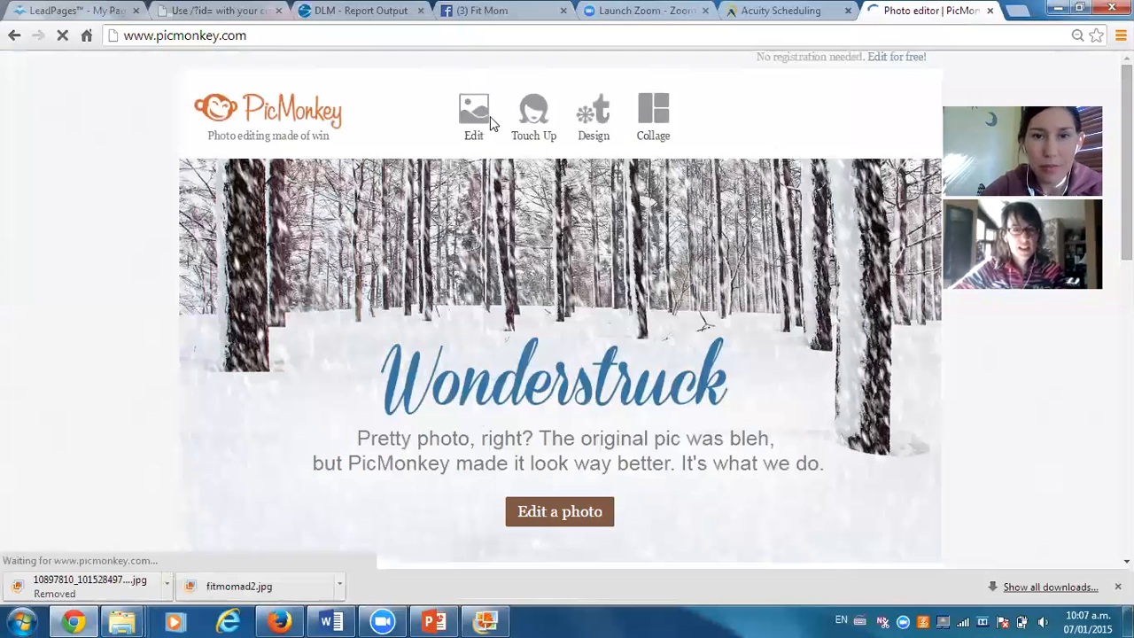
Start a PicMonkey collage and load the yoga backbend silhouette picture fitmom.jpg into it.
left_click(653, 101)
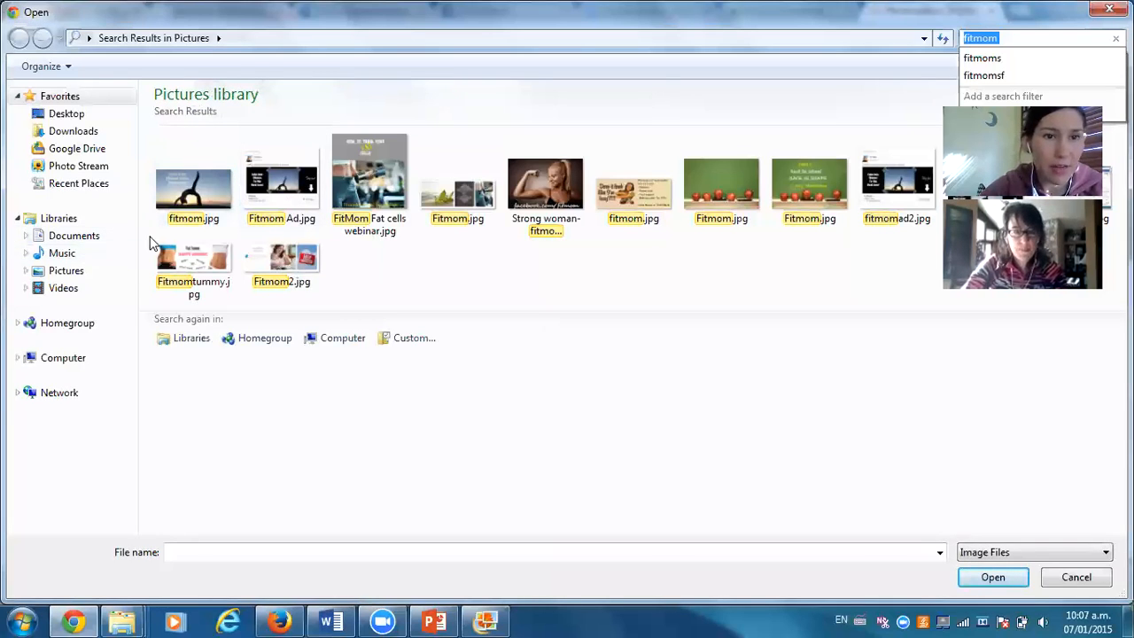
double_click(208, 183)
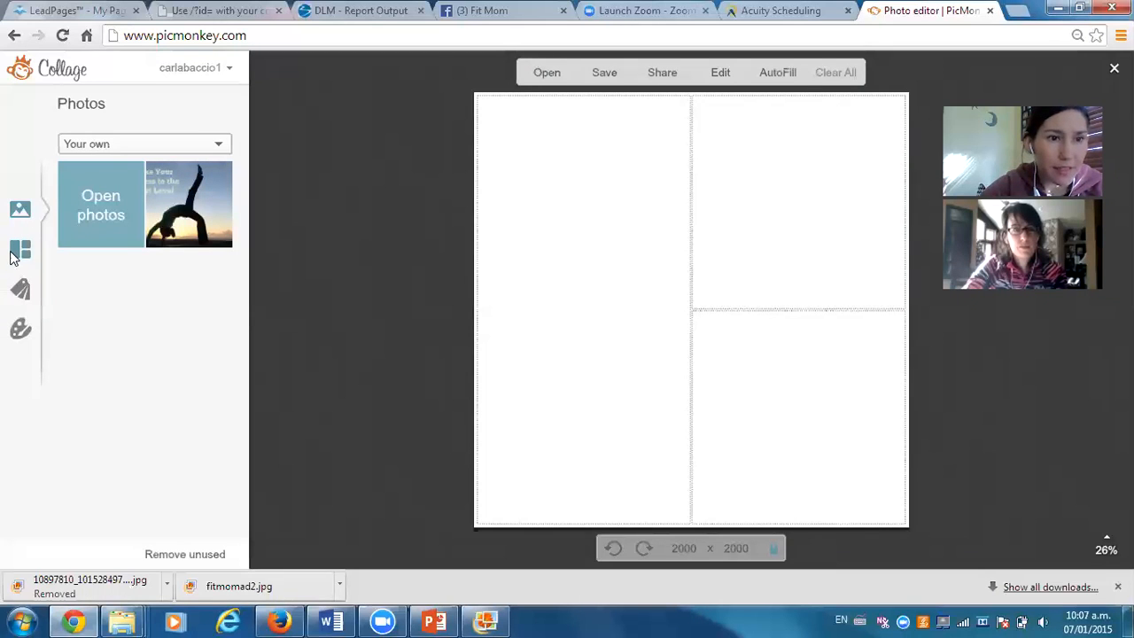
Apply the first FB Cover layout, with one wide and two narrower cells, to the collage.
left_click(22, 251)
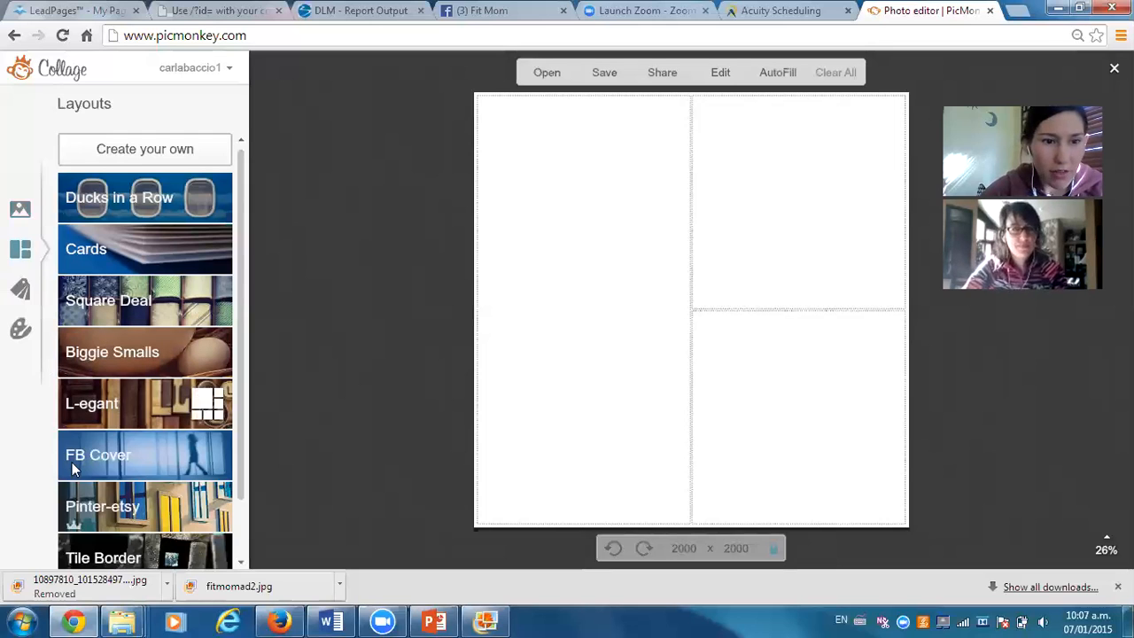
left_click(108, 457)
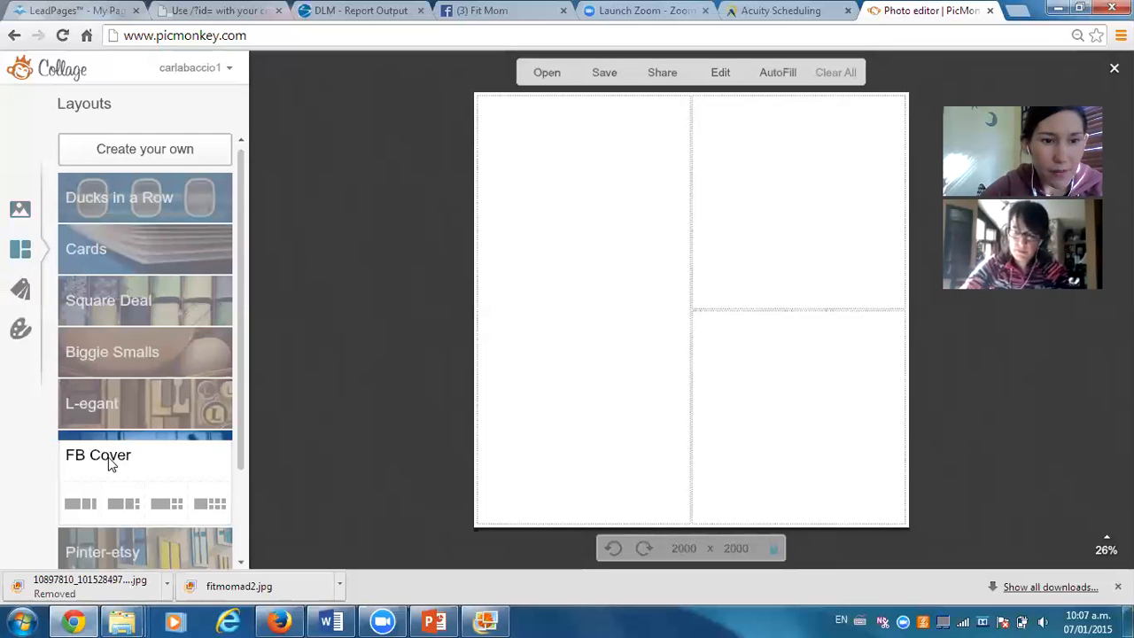
left_click(83, 506)
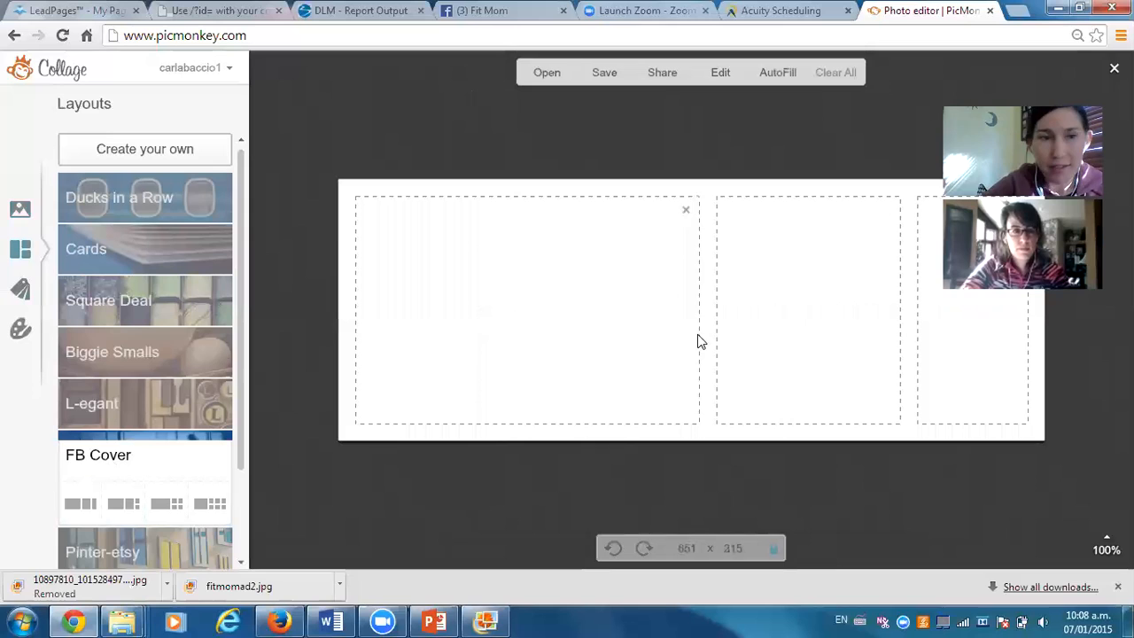
Place the yoga backbend picture in the collage's middle cell and widen that cell until the picture's full caption fits.
left_click(21, 216)
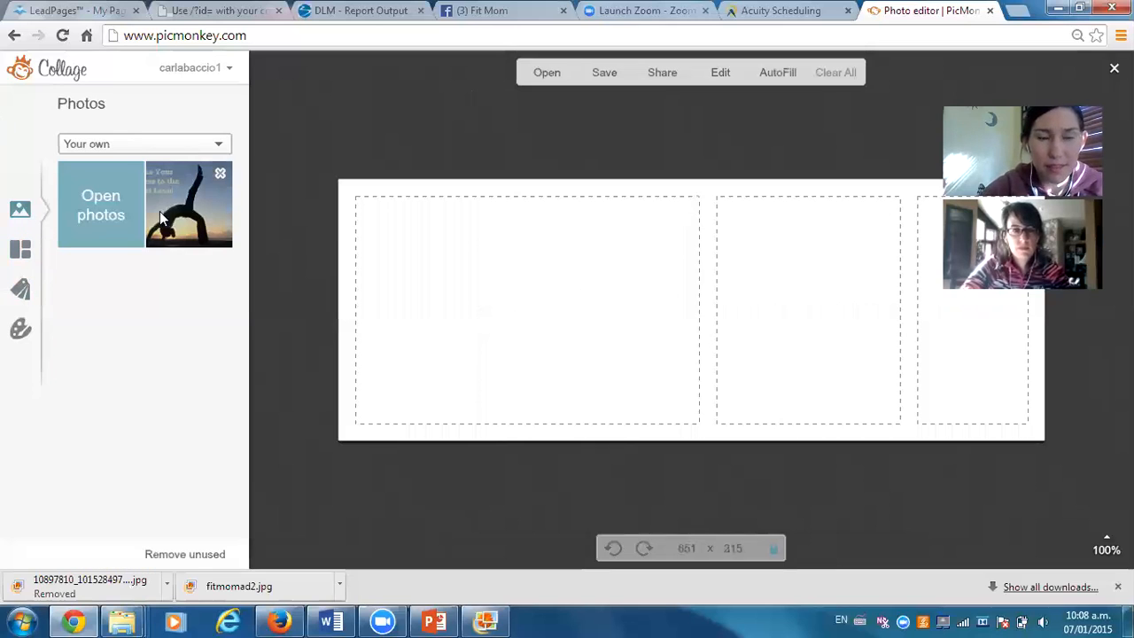
left_click_drag(160, 211, 832, 326)
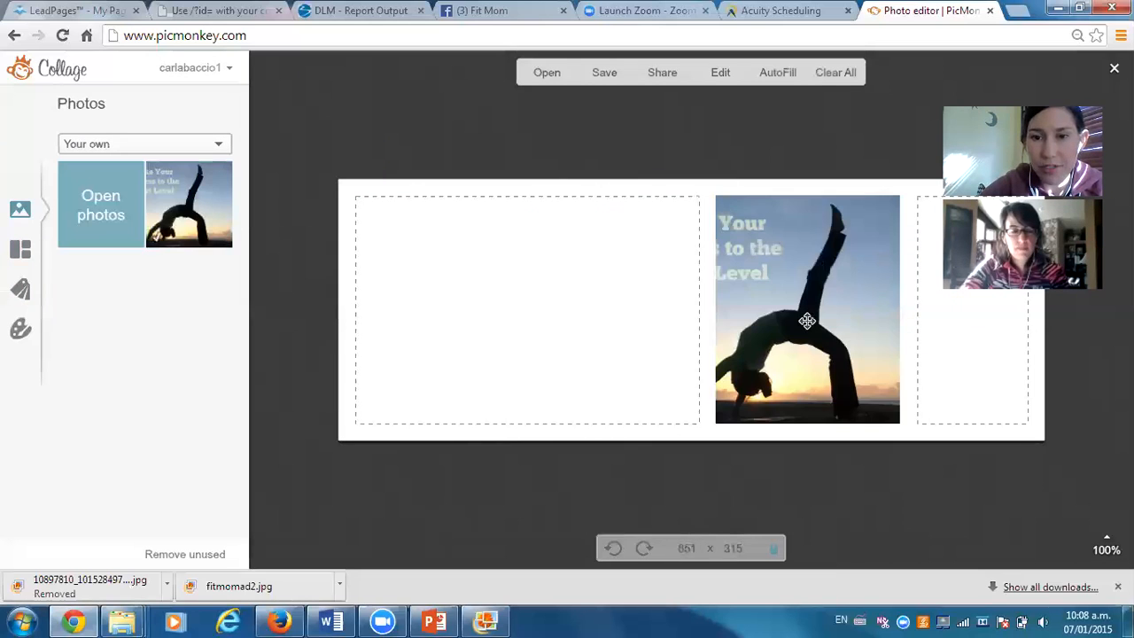
left_click_drag(706, 317, 573, 324)
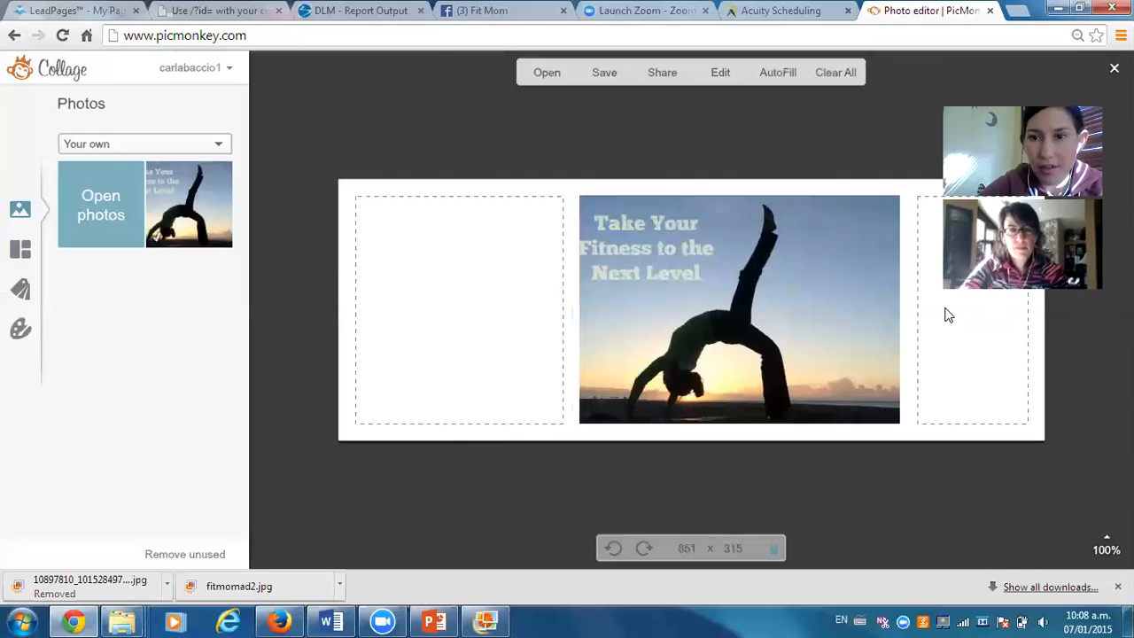
left_click_drag(913, 316, 856, 319)
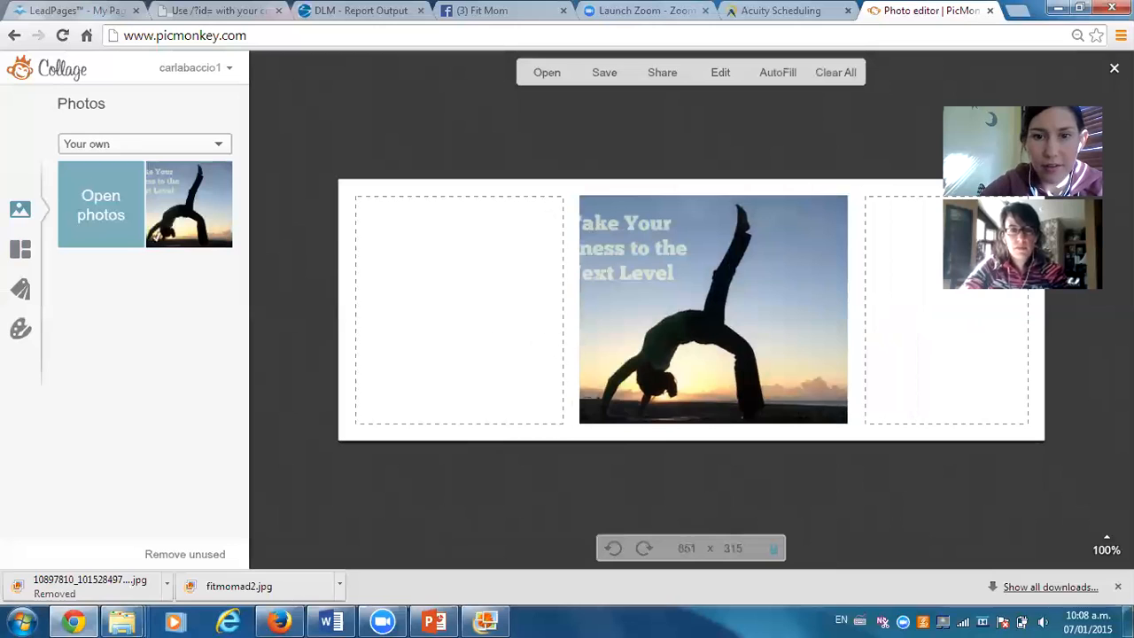
left_click_drag(569, 337, 519, 337)
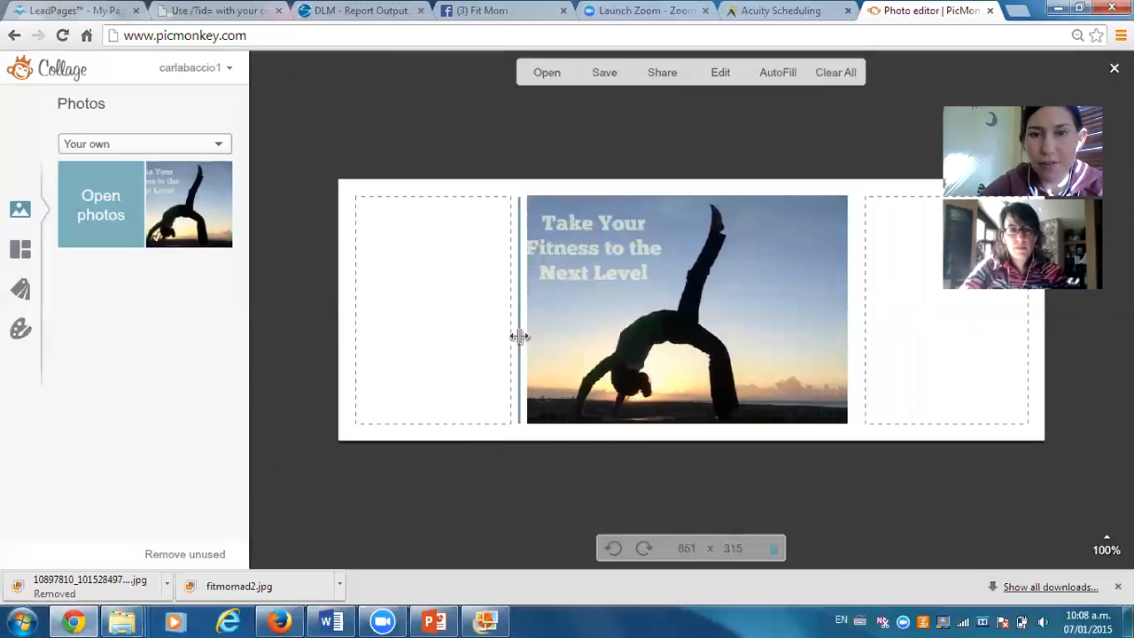
left_click_drag(860, 296, 891, 294)
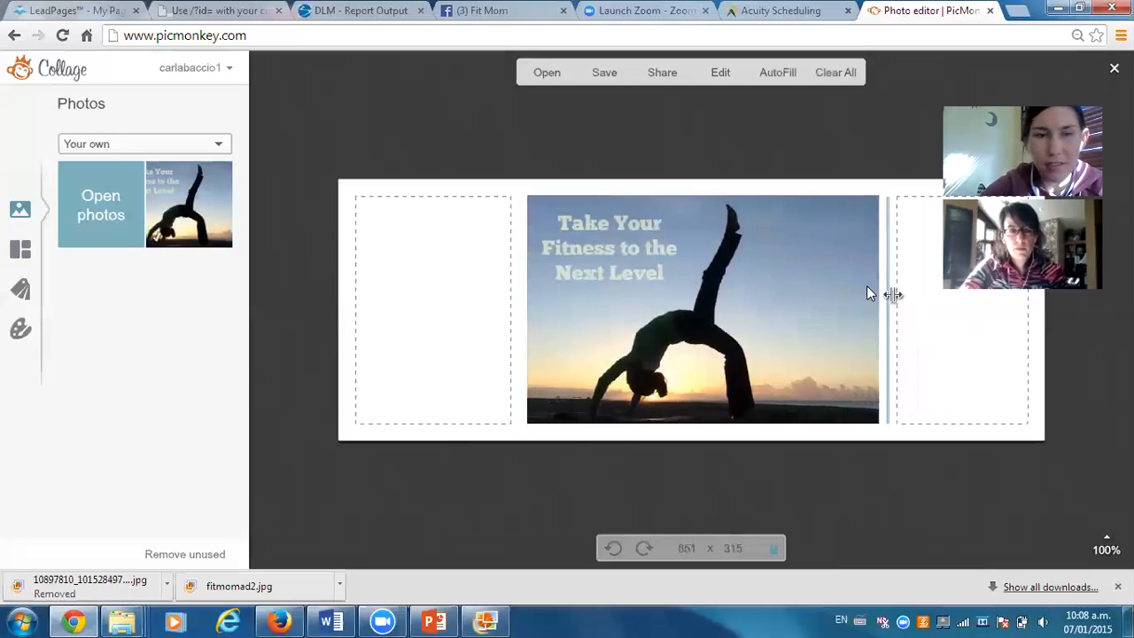
Set the collage background to black (000000) and open the collage in the Editor.
left_click(25, 331)
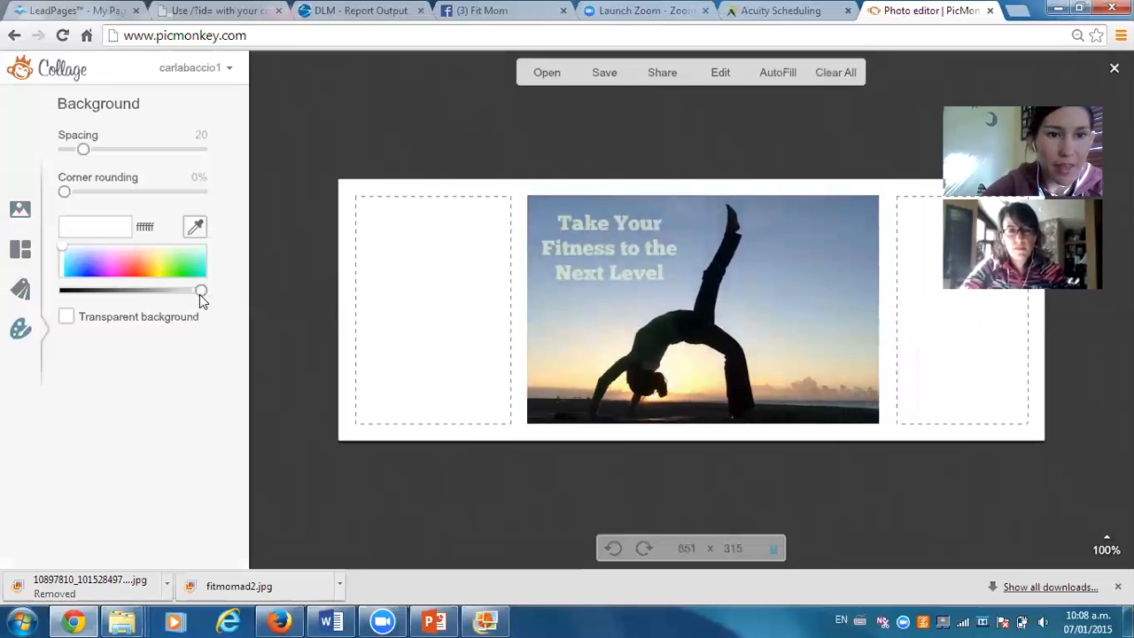
left_click_drag(202, 295, 58, 299)
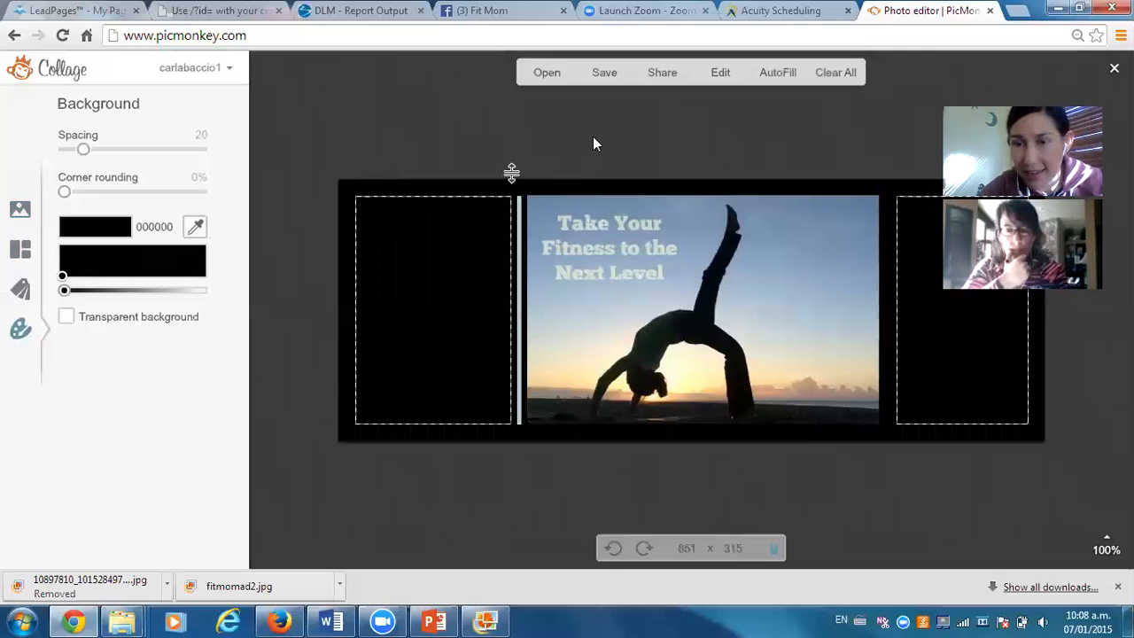
left_click(724, 72)
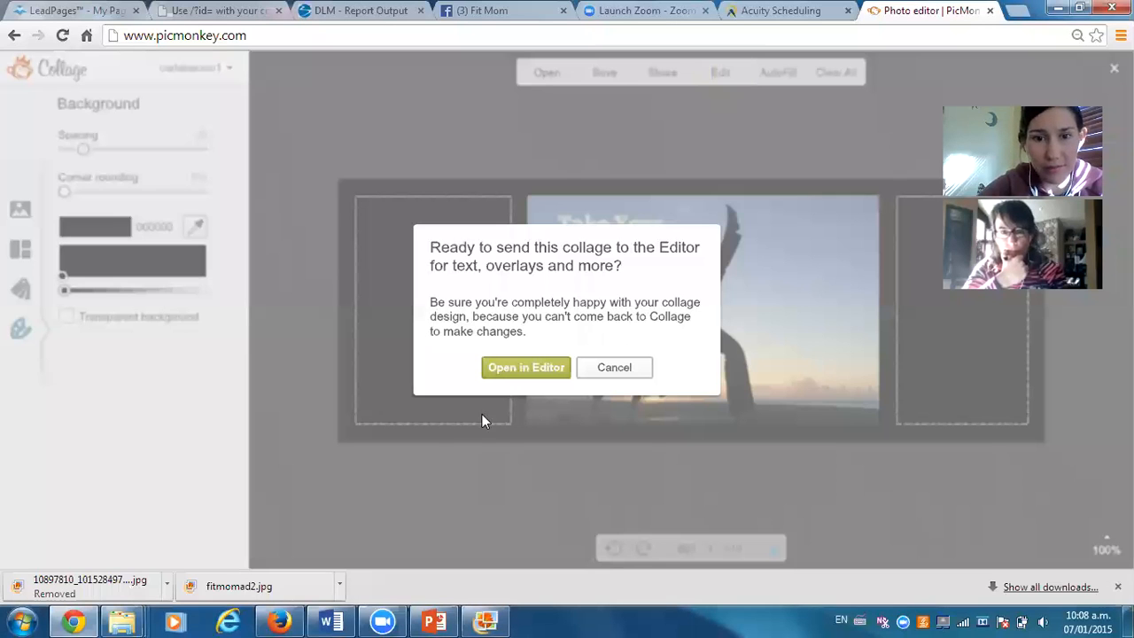
left_click(543, 369)
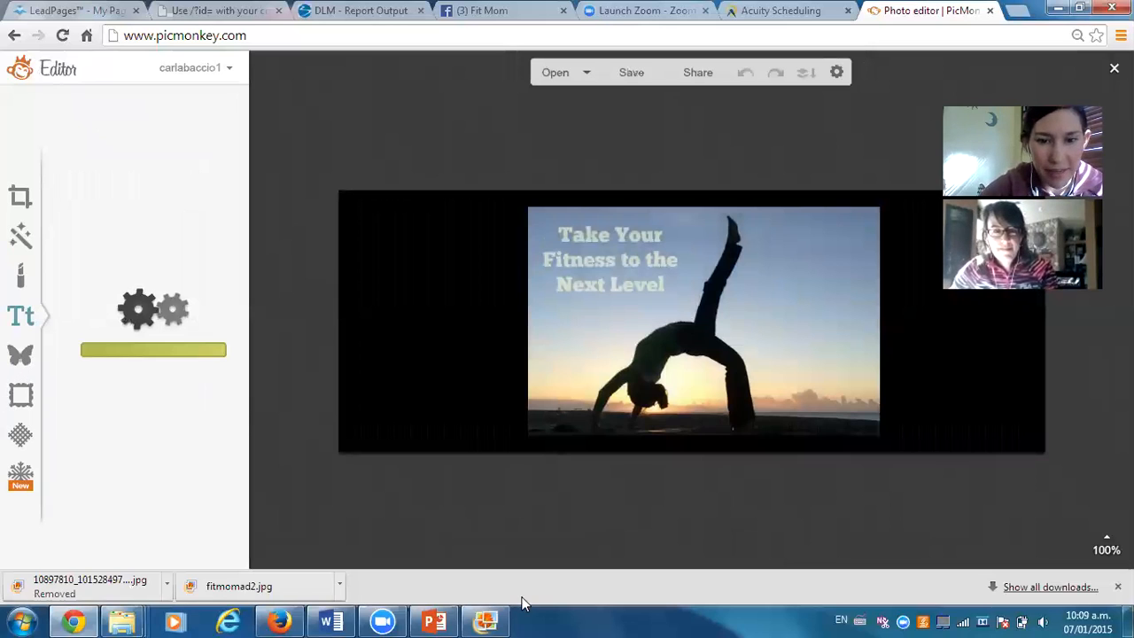
Switch to Fitmom Ad.jpg in Windows Live Photo Gallery to review the ad's text placement, and return to the collage.
mouse_move(486, 620)
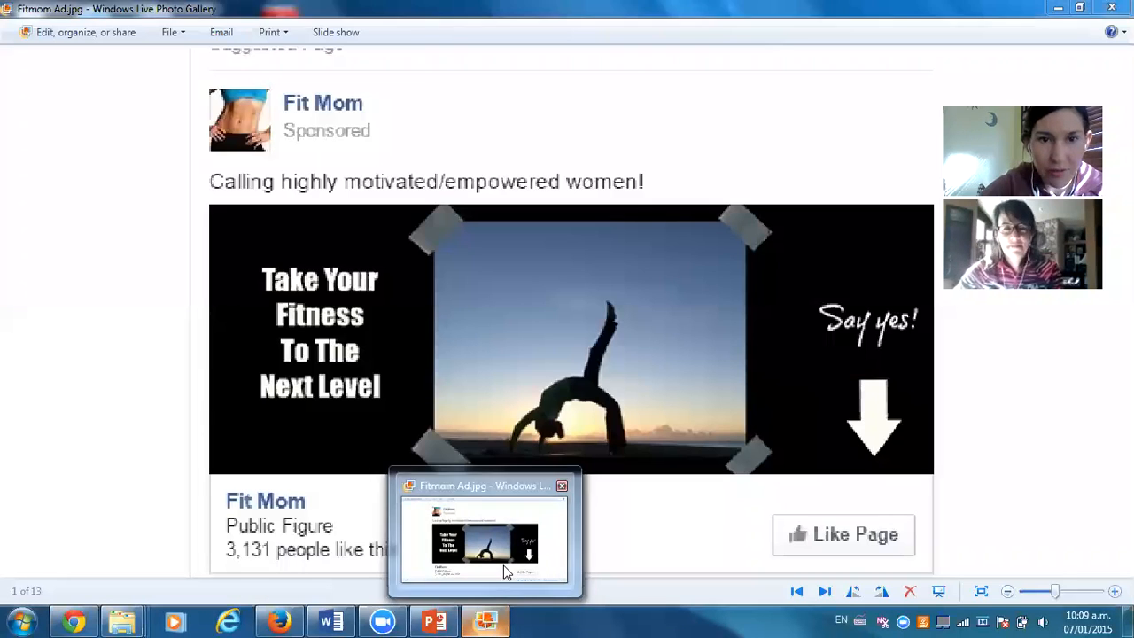
left_click(503, 565)
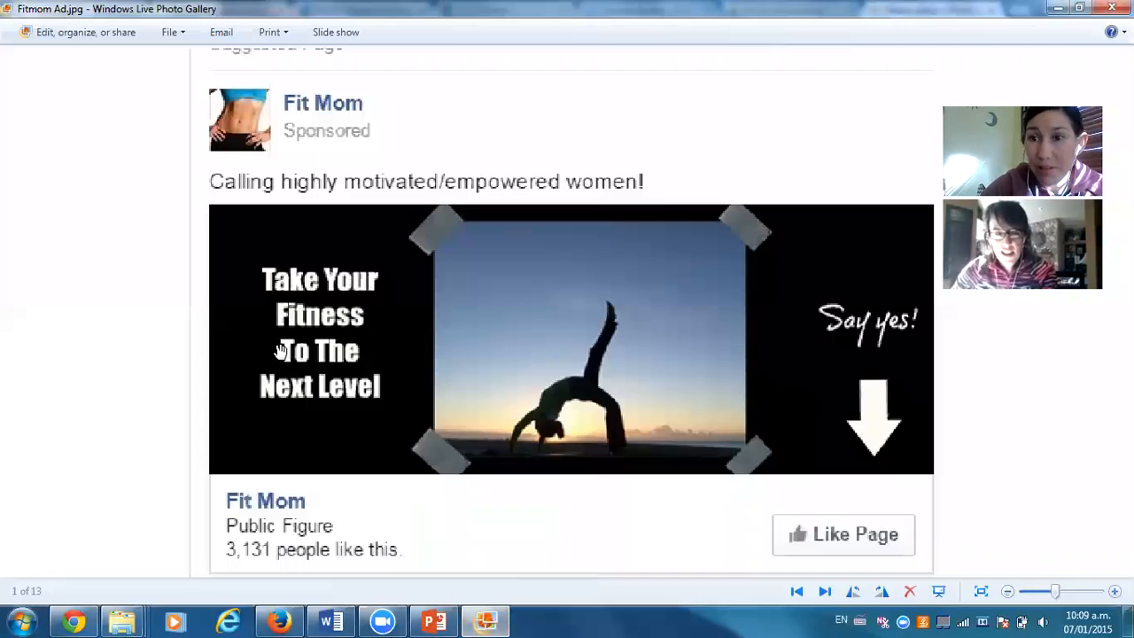
left_click(1059, 10)
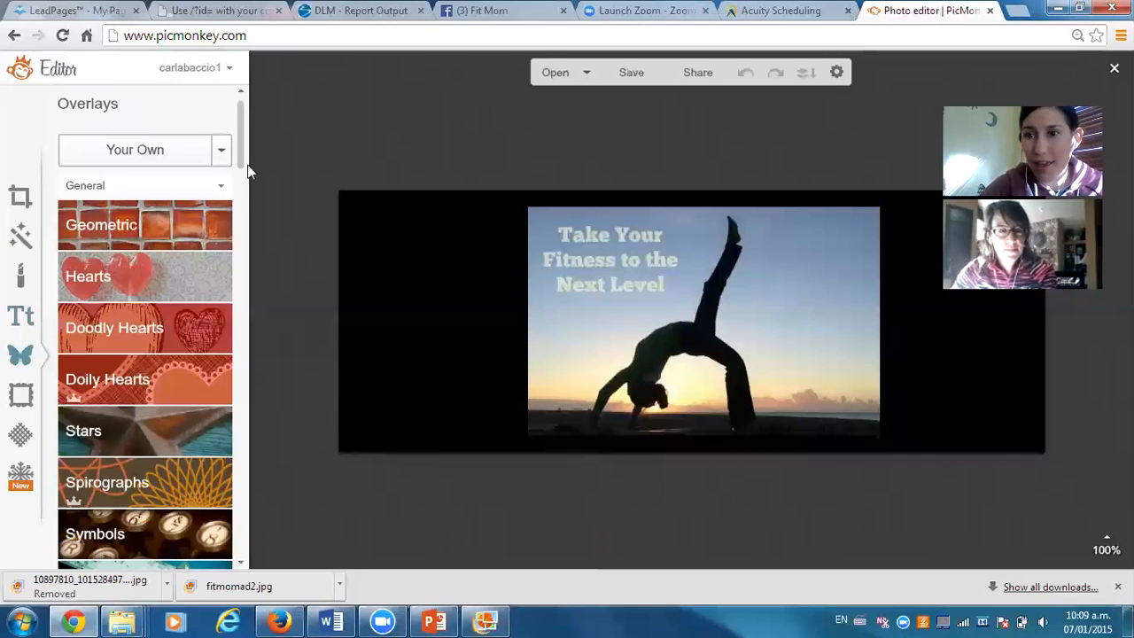
Add a text box in the Franchise font and place it on the black area beside the yoga picture's caption.
left_click(21, 316)
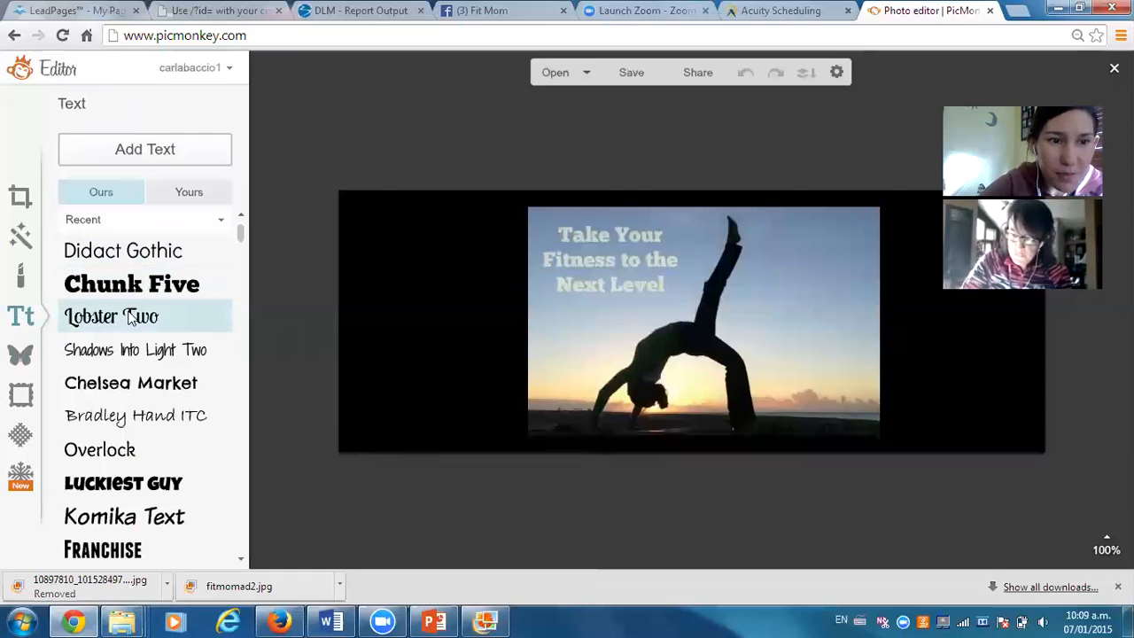
mouse_move(243, 233)
left_mouse_down()
mouse_move(258, 324)
mouse_move(215, 326)
left_mouse_up()
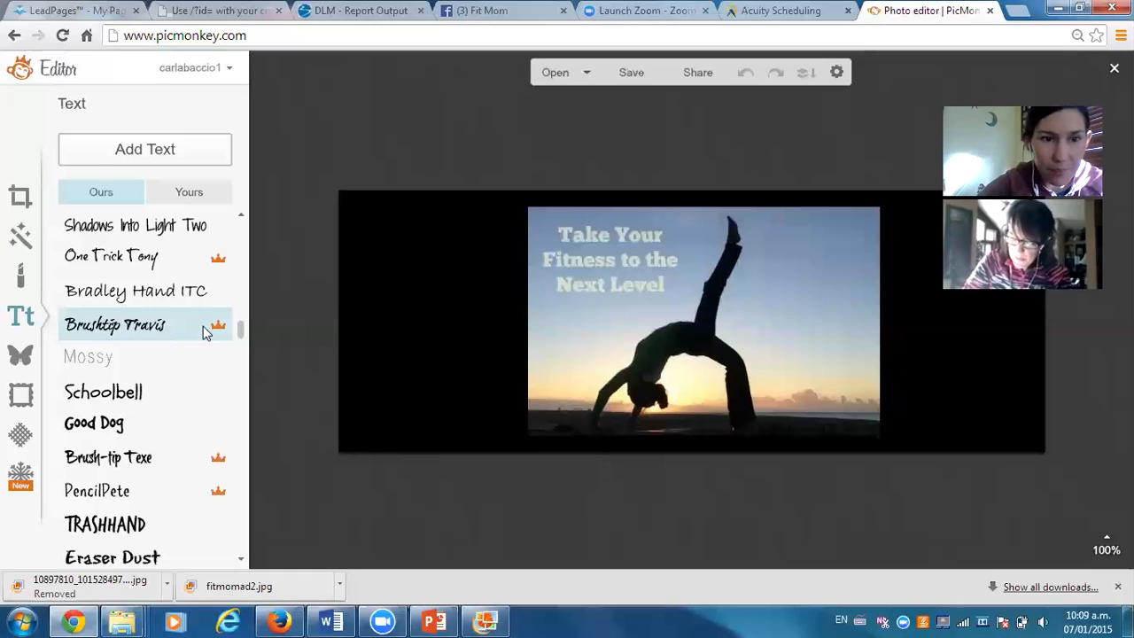
left_click_drag(241, 328, 241, 232)
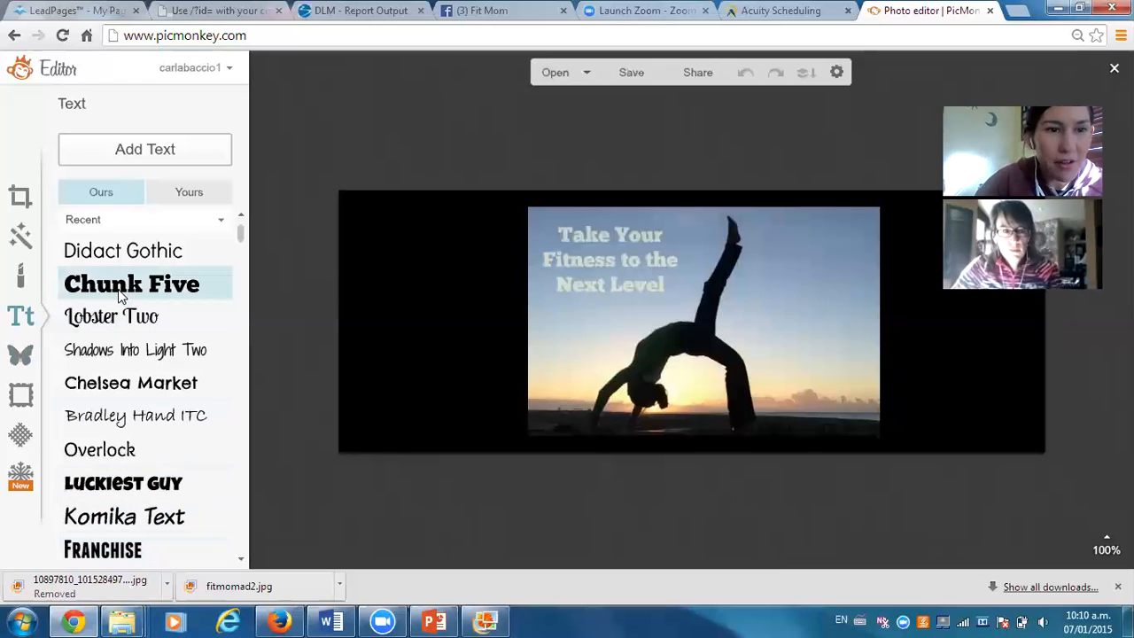
left_click(106, 551)
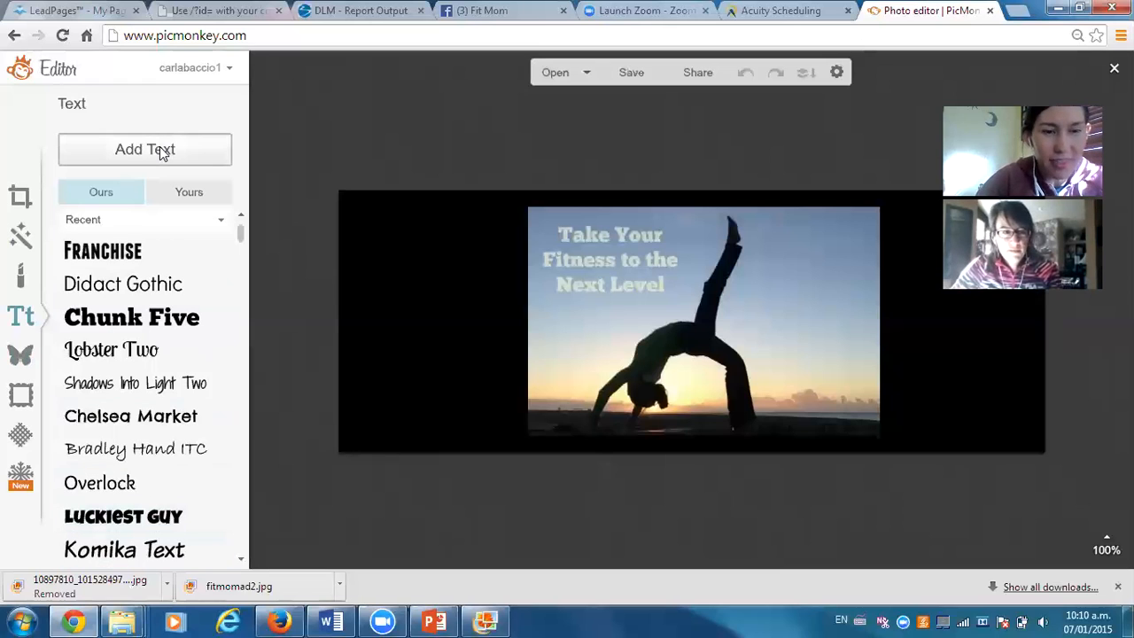
left_click(211, 158)
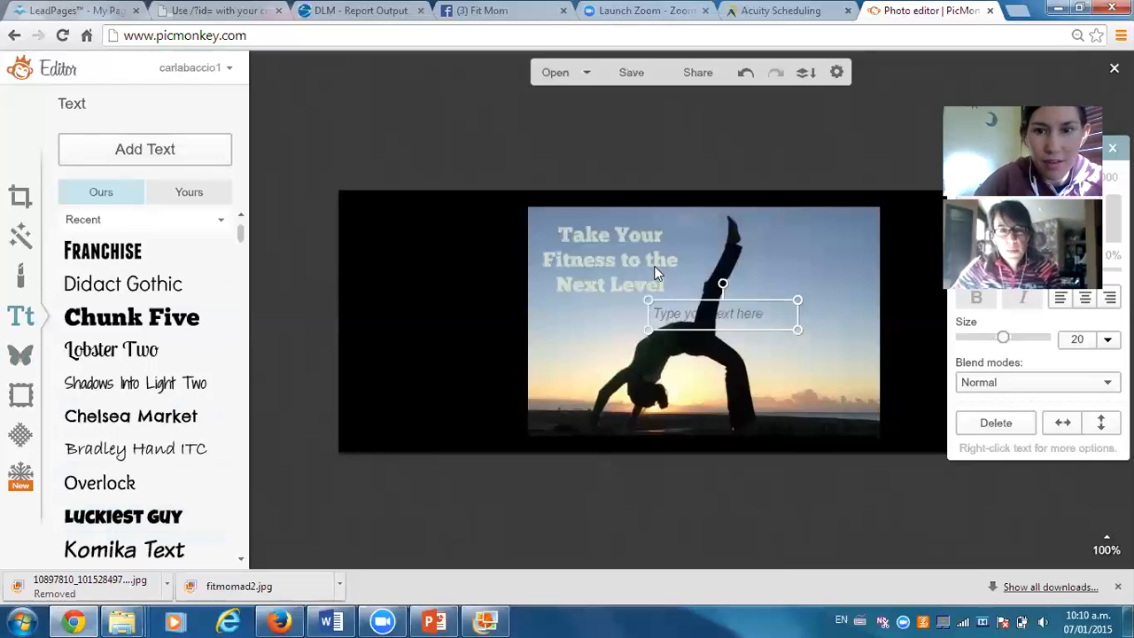
left_click_drag(708, 317, 423, 261)
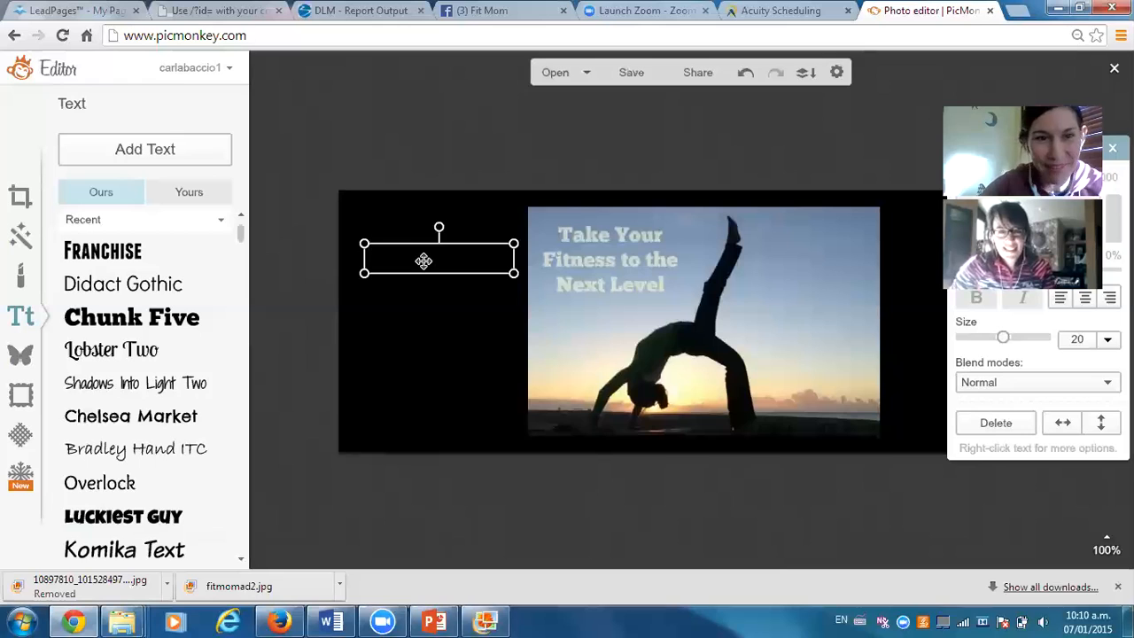
Enter "Hello" in the text box and narrow the box to fit closely around the word.
left_click(418, 260)
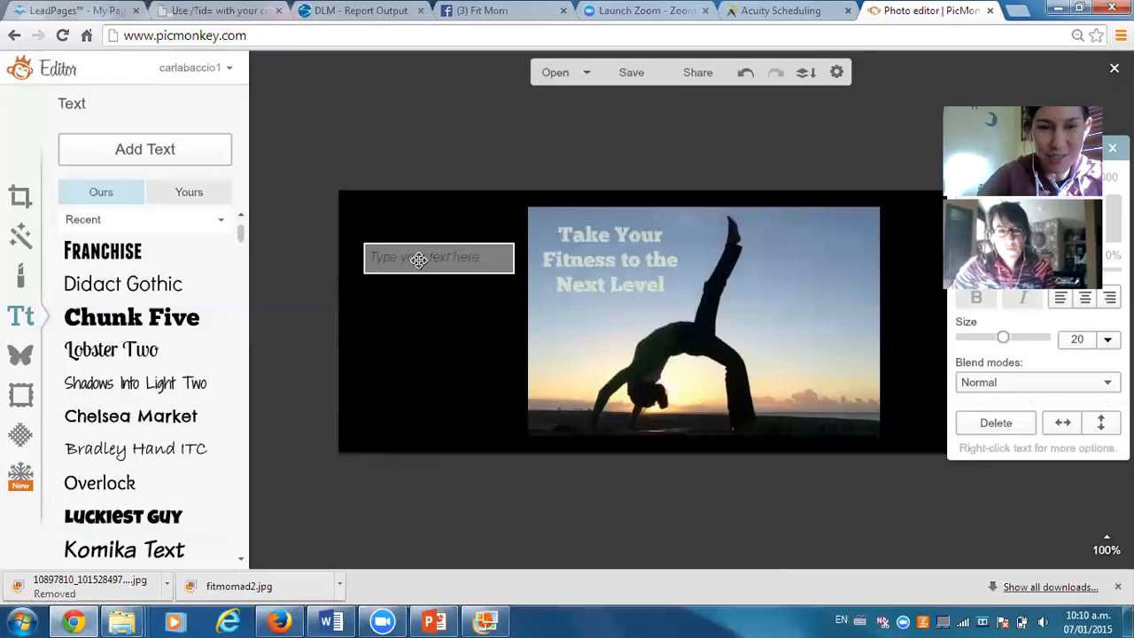
type("Hello")
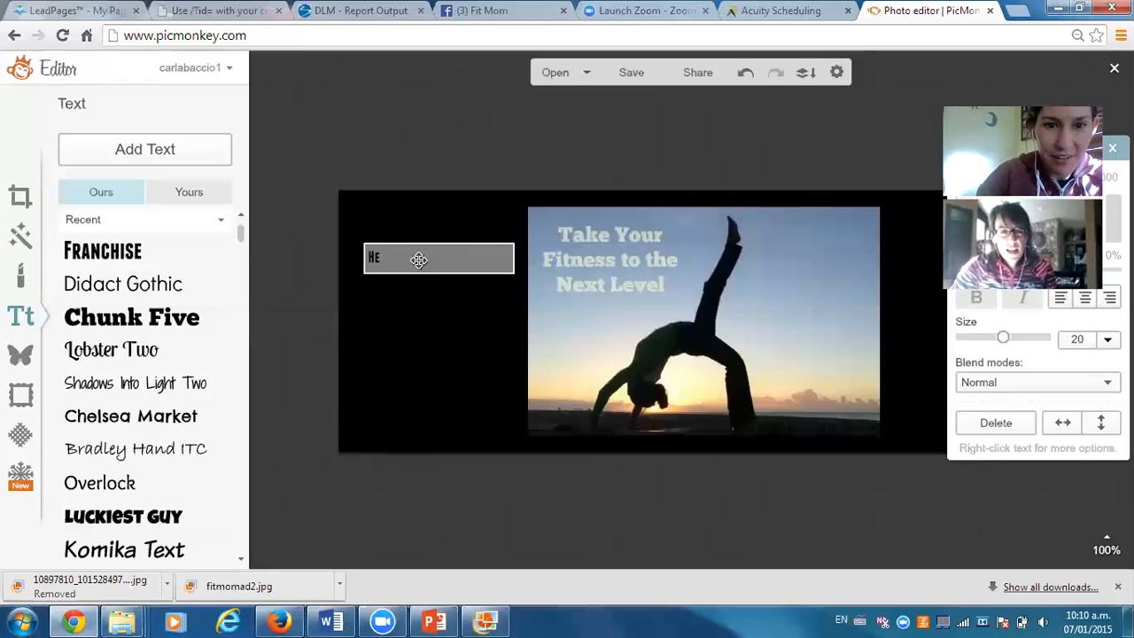
left_click(409, 322)
left_click_drag(515, 257, 450, 257)
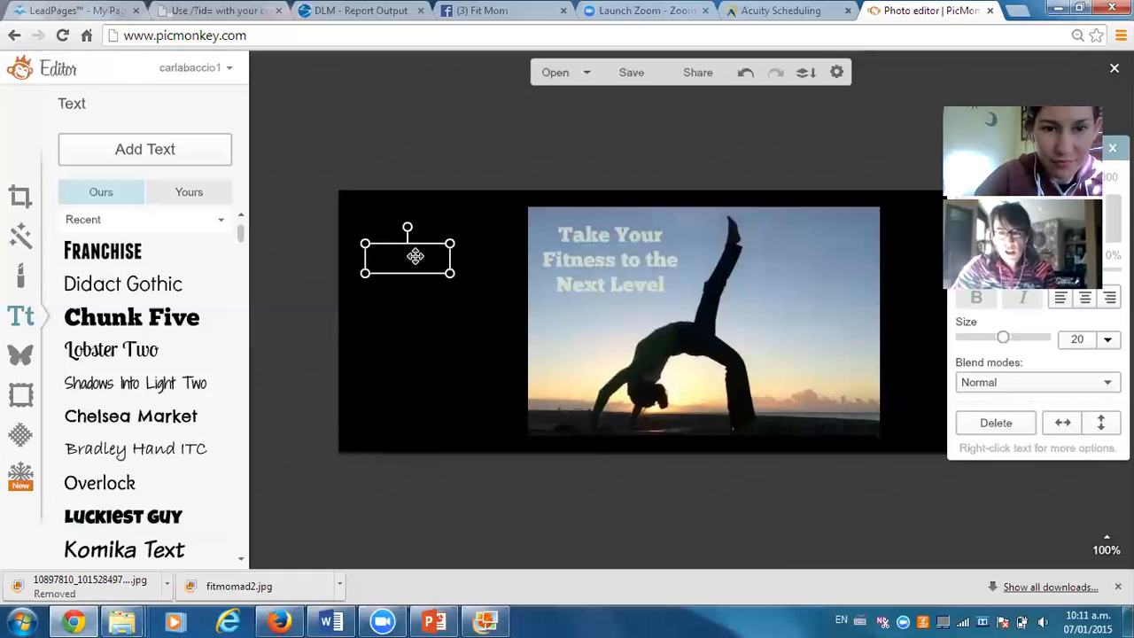
double_click(416, 257)
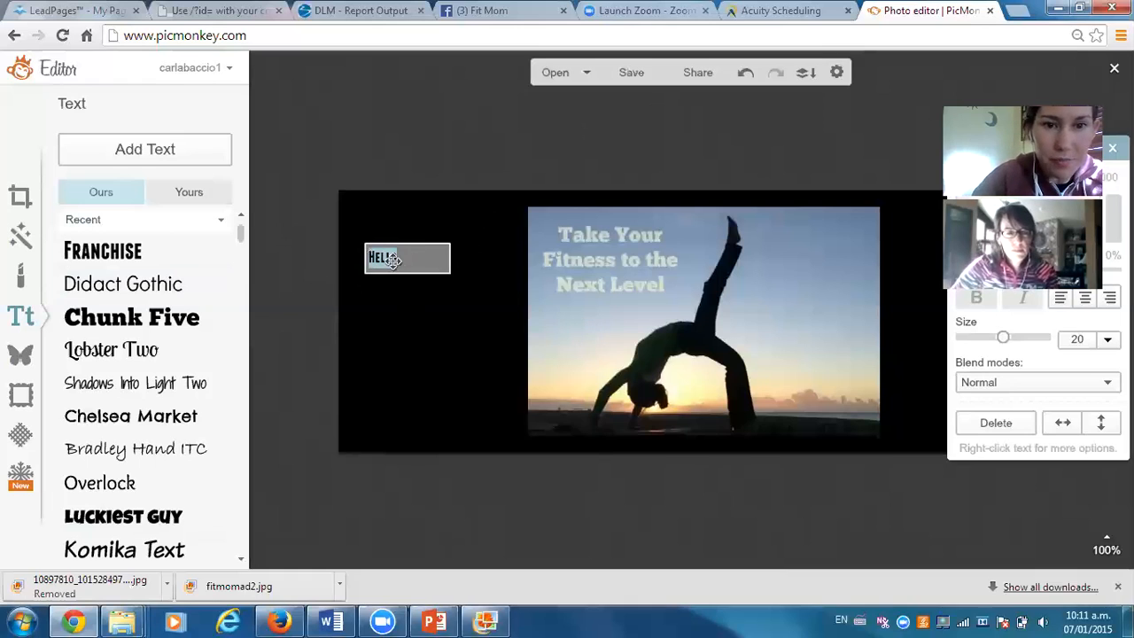
key("BackSpace")
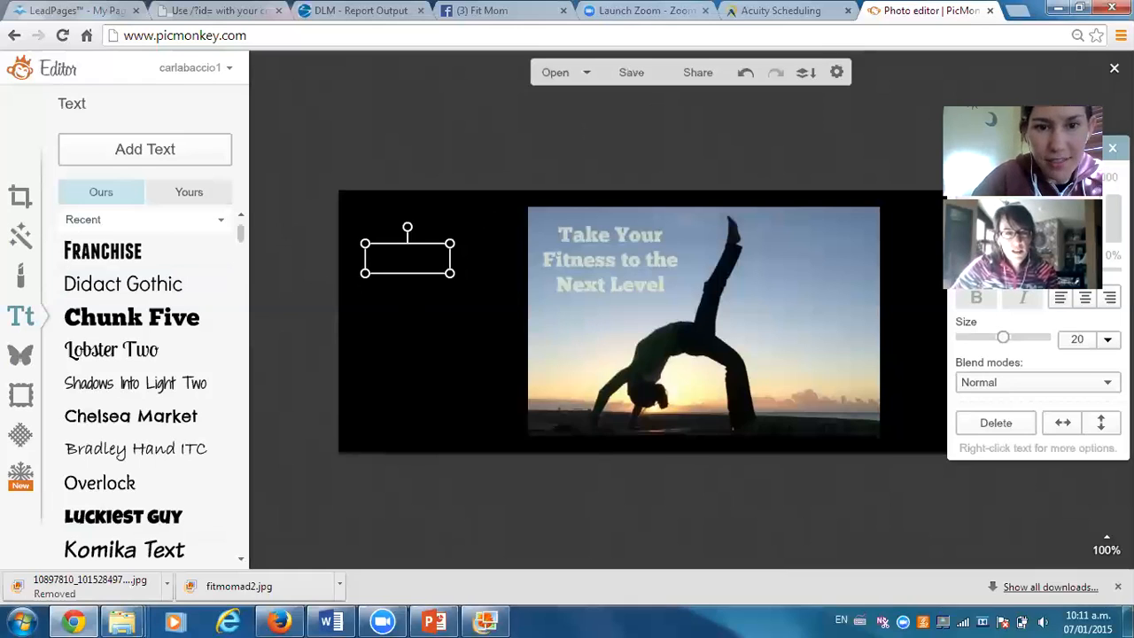
left_click_drag(450, 257, 431, 257)
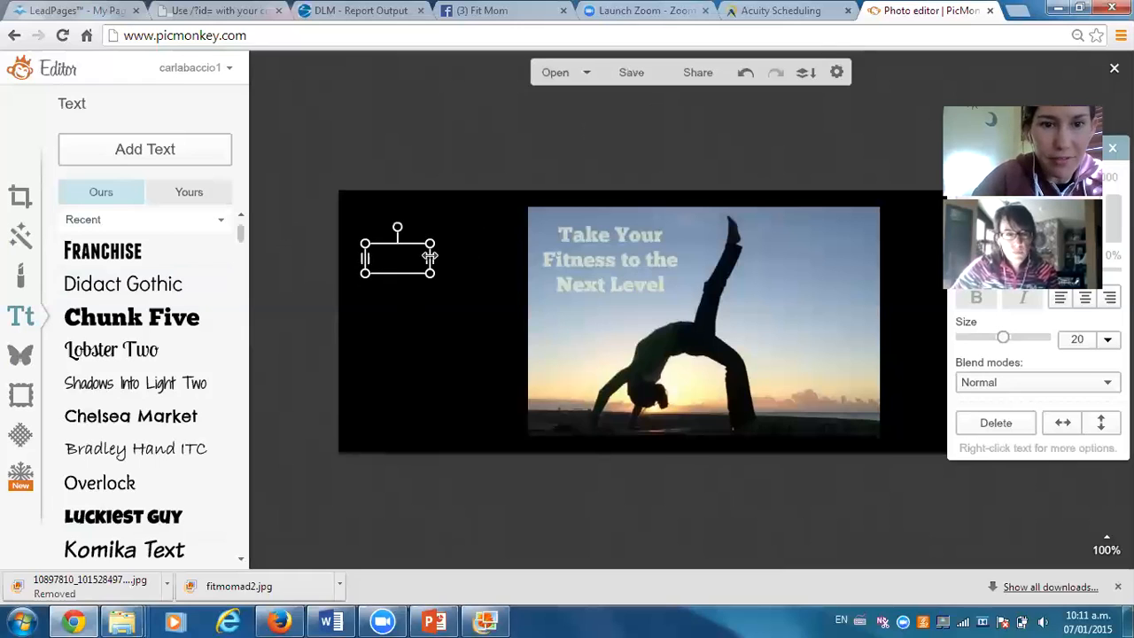
double_click(384, 263)
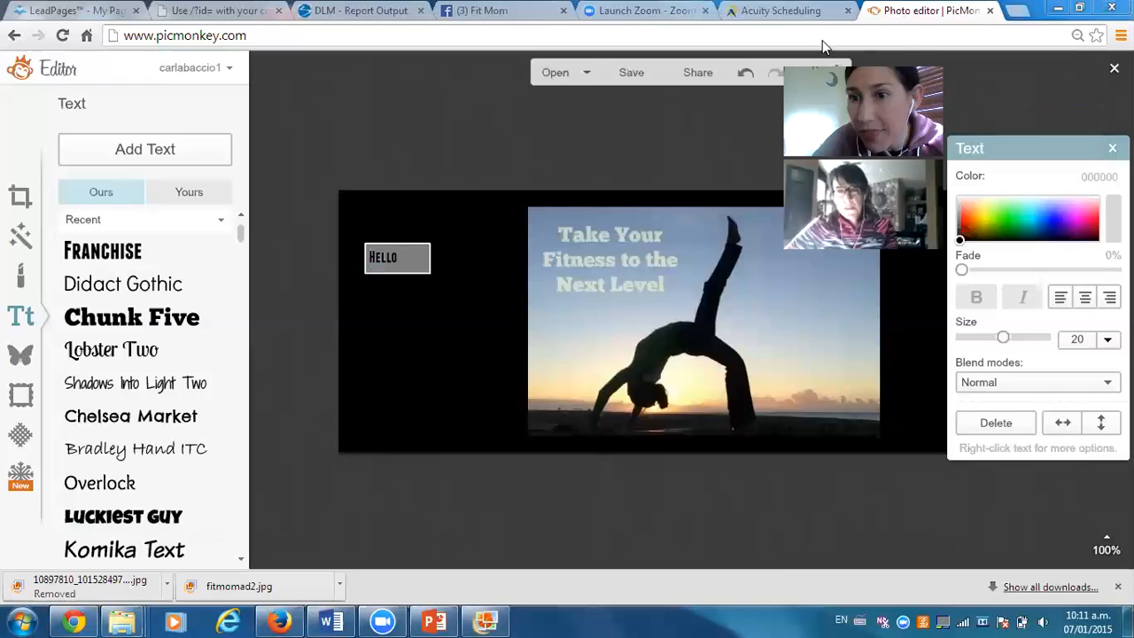
Color the Hello text pale cream (fbffe0) and enlarge it to span most of the black area beside the picture.
left_click(986, 196)
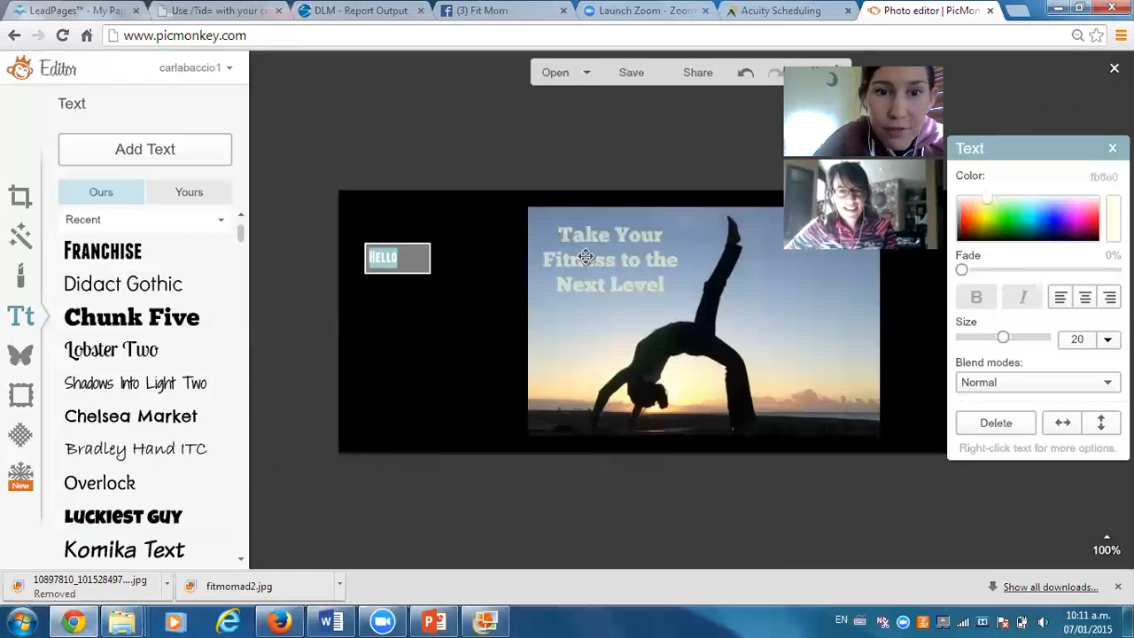
left_click(436, 272)
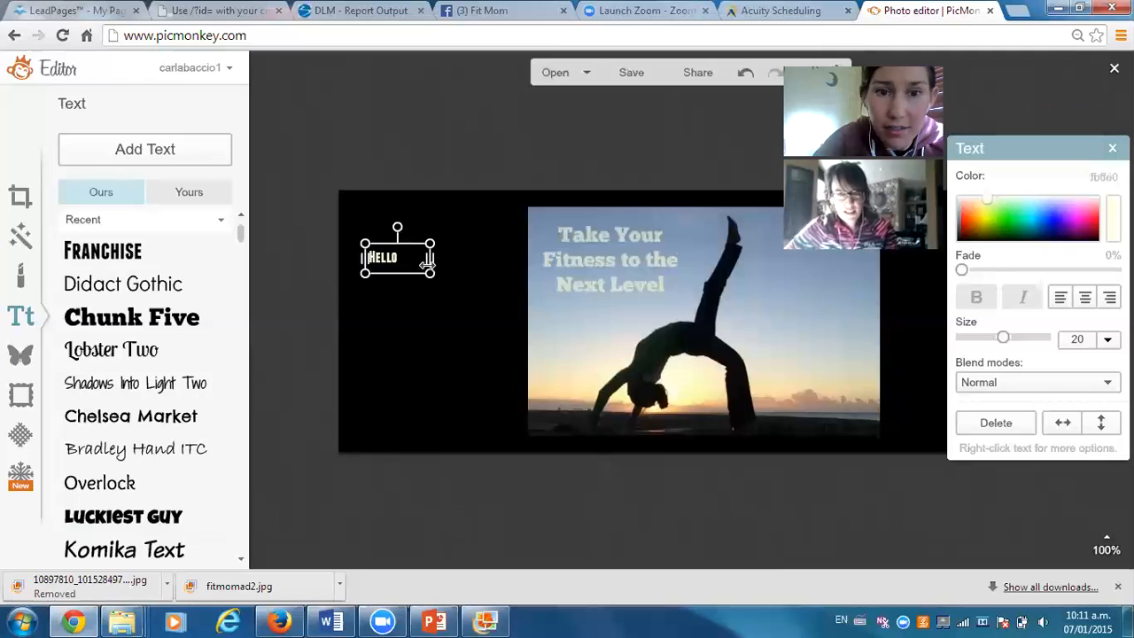
left_click_drag(432, 273, 478, 407)
left_click(478, 408)
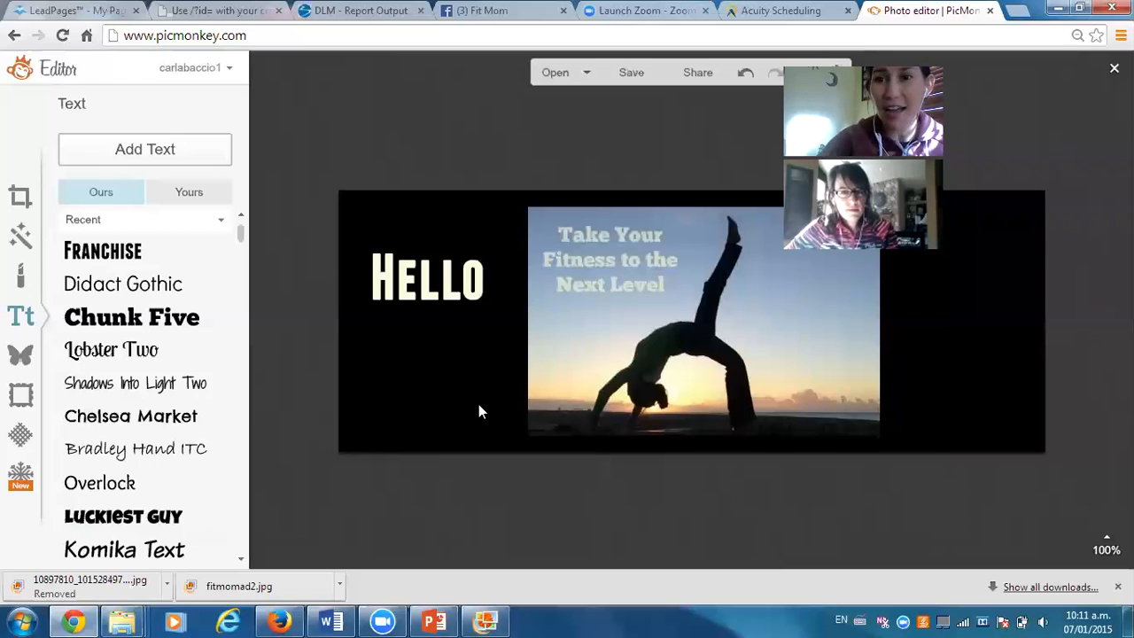
left_click(991, 11)
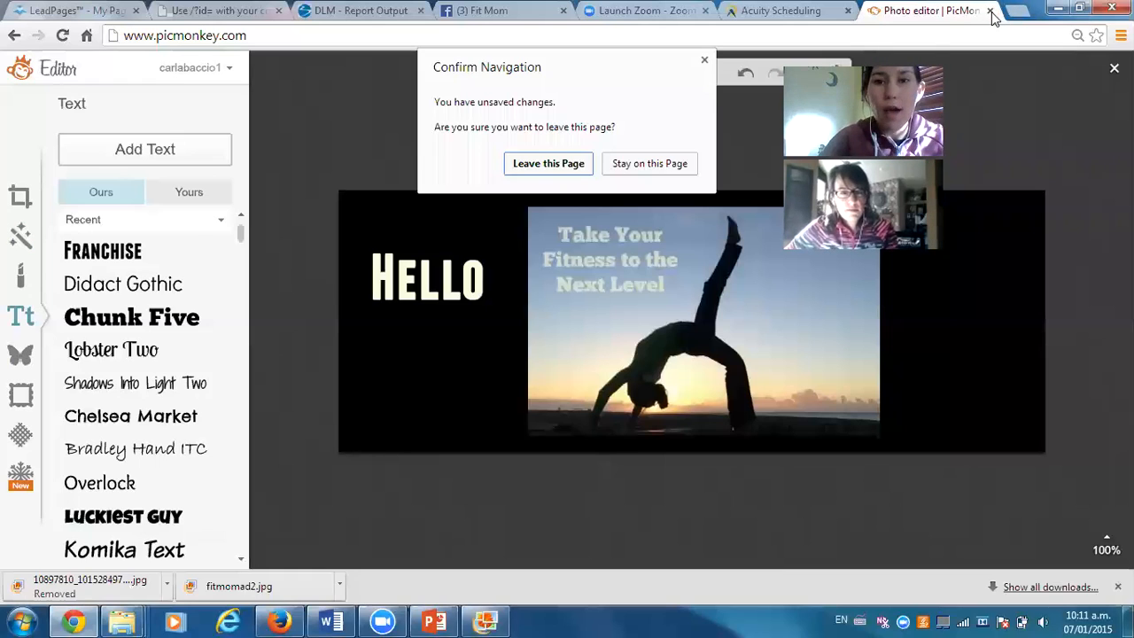
left_click(704, 59)
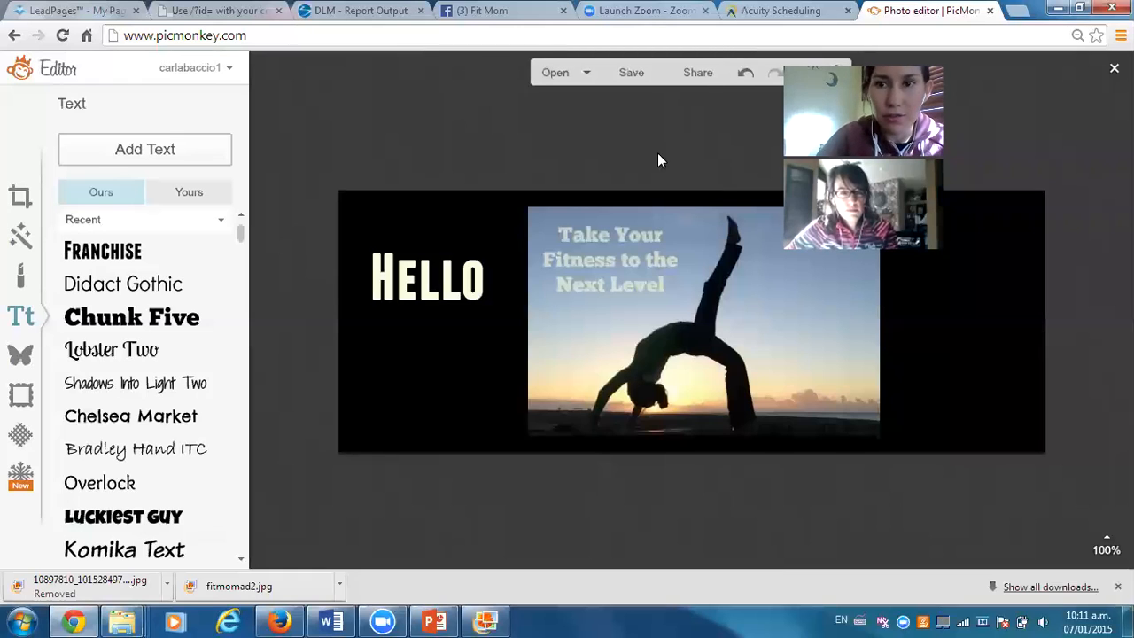
left_click(872, 36)
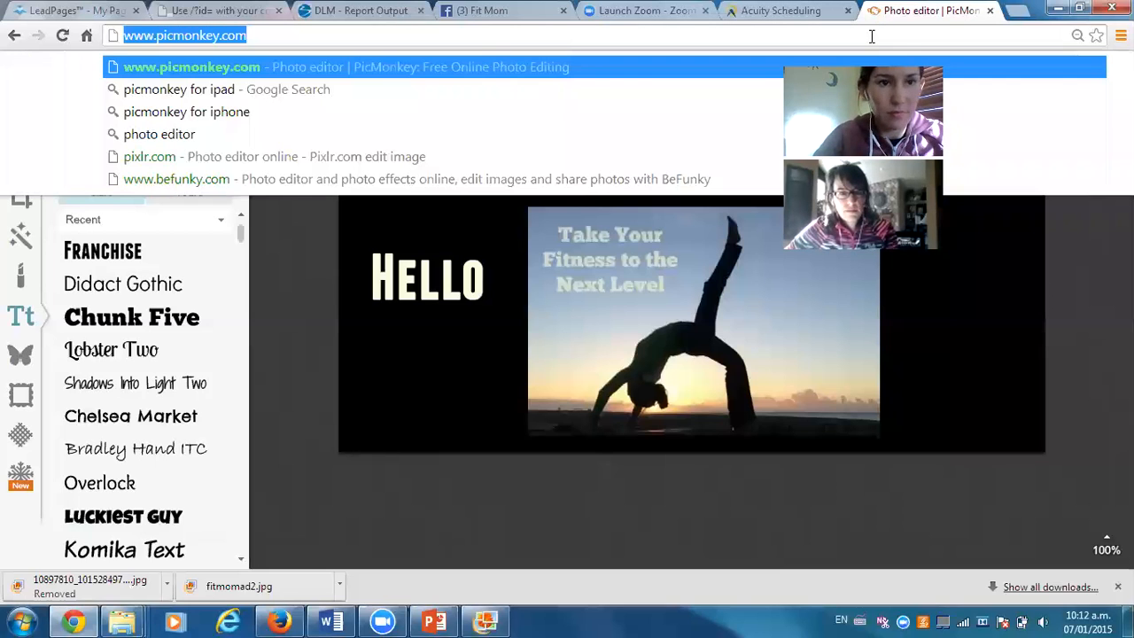
type("www.faceboo")
key("Return")
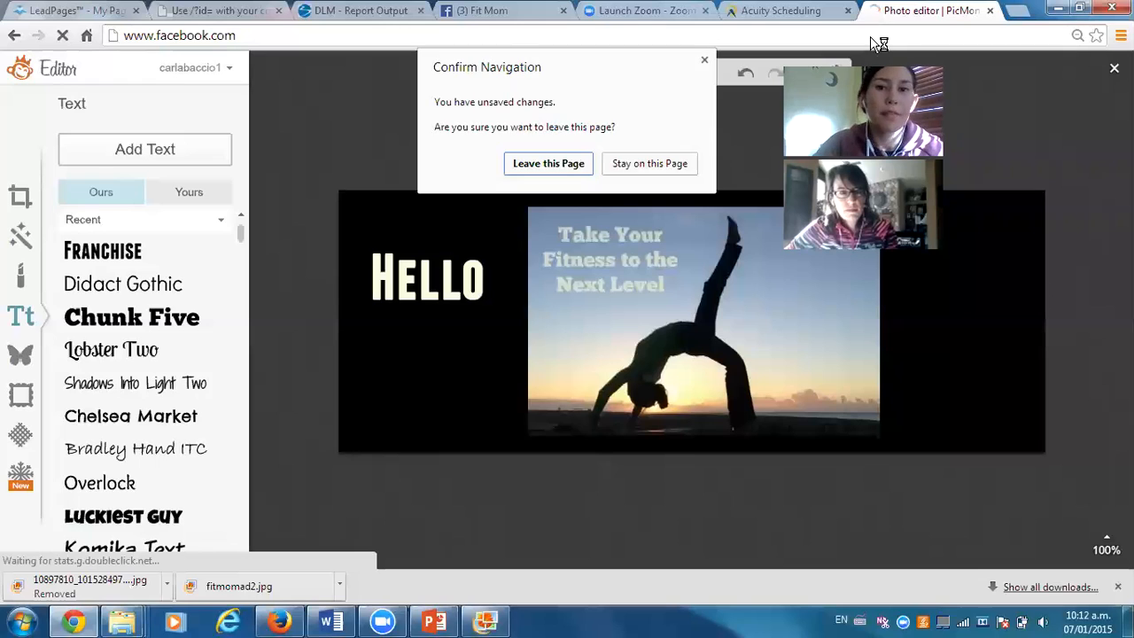
left_click(557, 166)
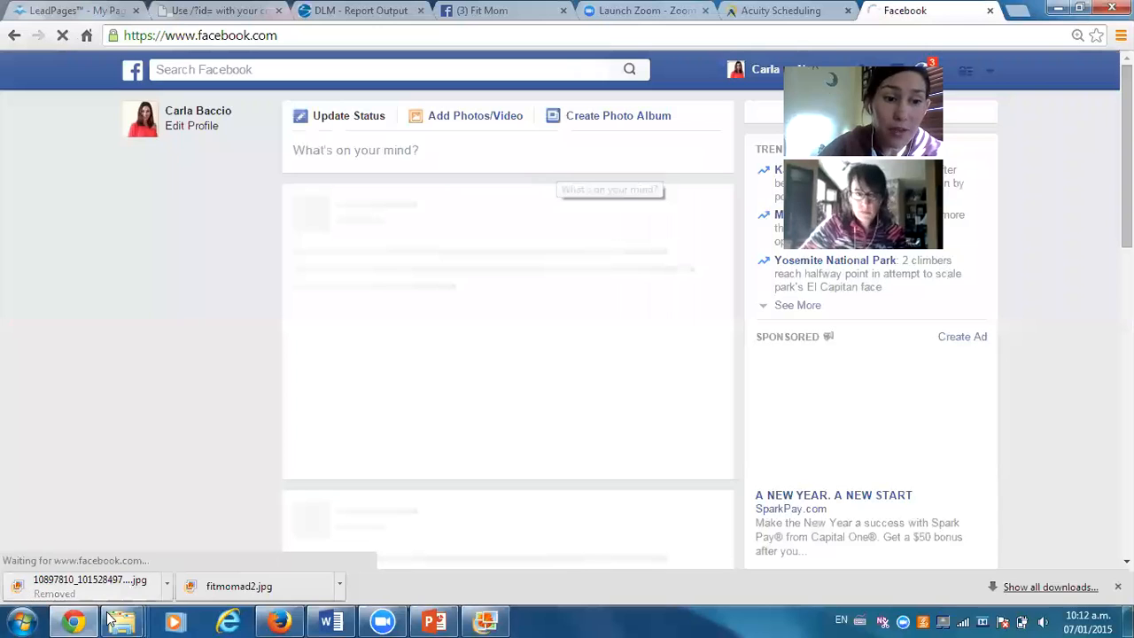
mouse_move(76, 621)
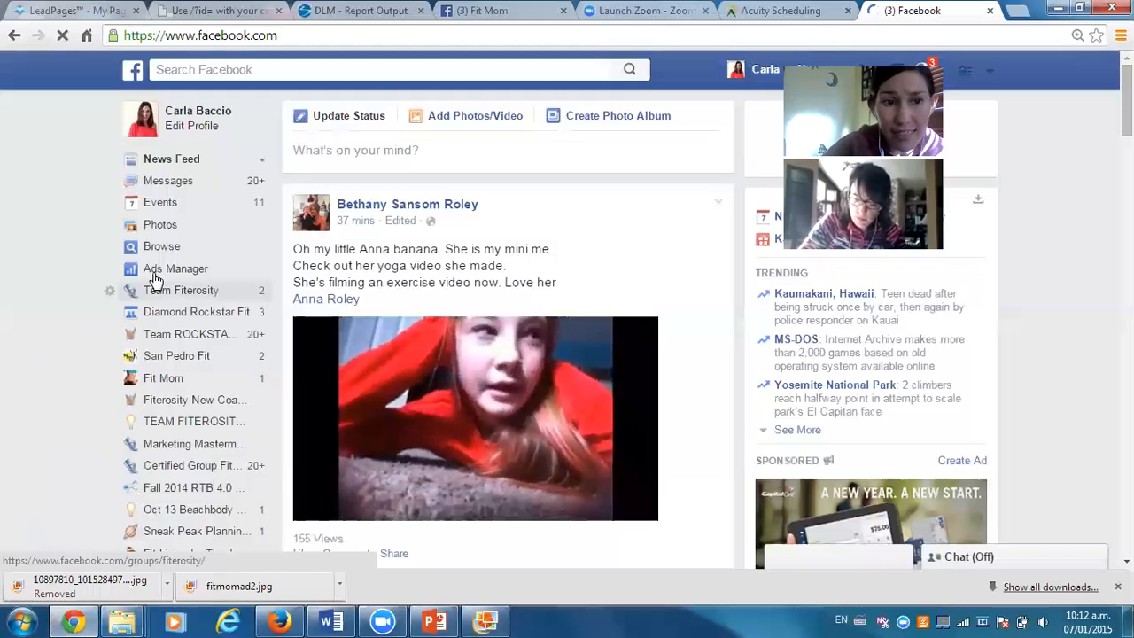
Open Power Editor from Ads Manager, cancel the survey invitation and look over the existing custom audiences.
left_click(170, 276)
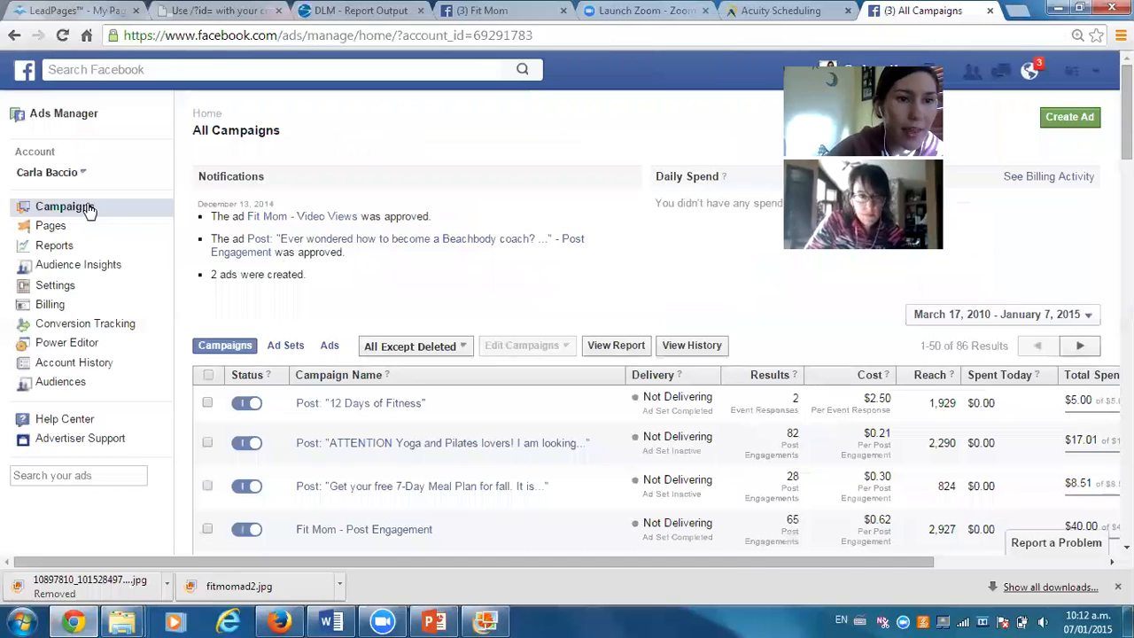
left_click(66, 346)
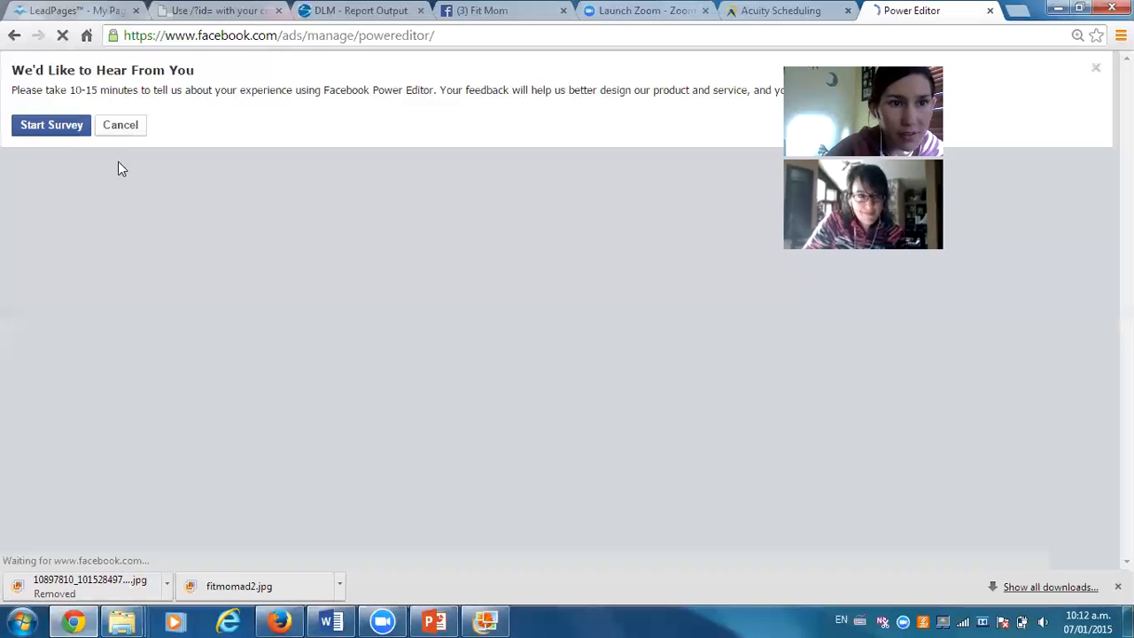
left_click(125, 129)
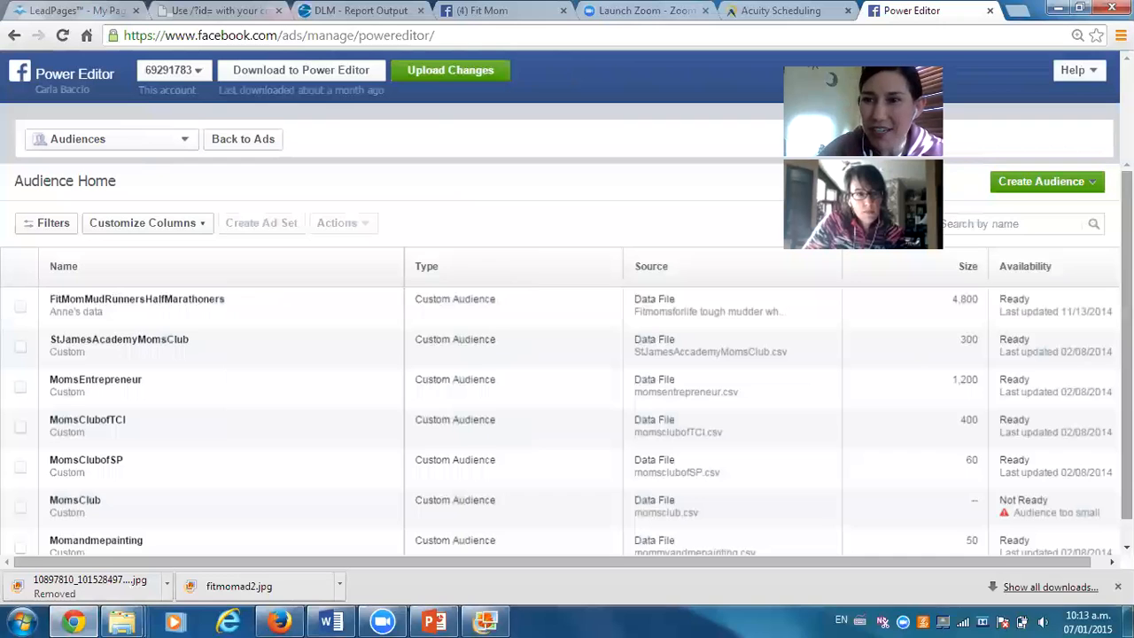
mouse_move(1127, 346)
left_mouse_down()
mouse_move(1128, 369)
mouse_move(1128, 344)
left_mouse_up()
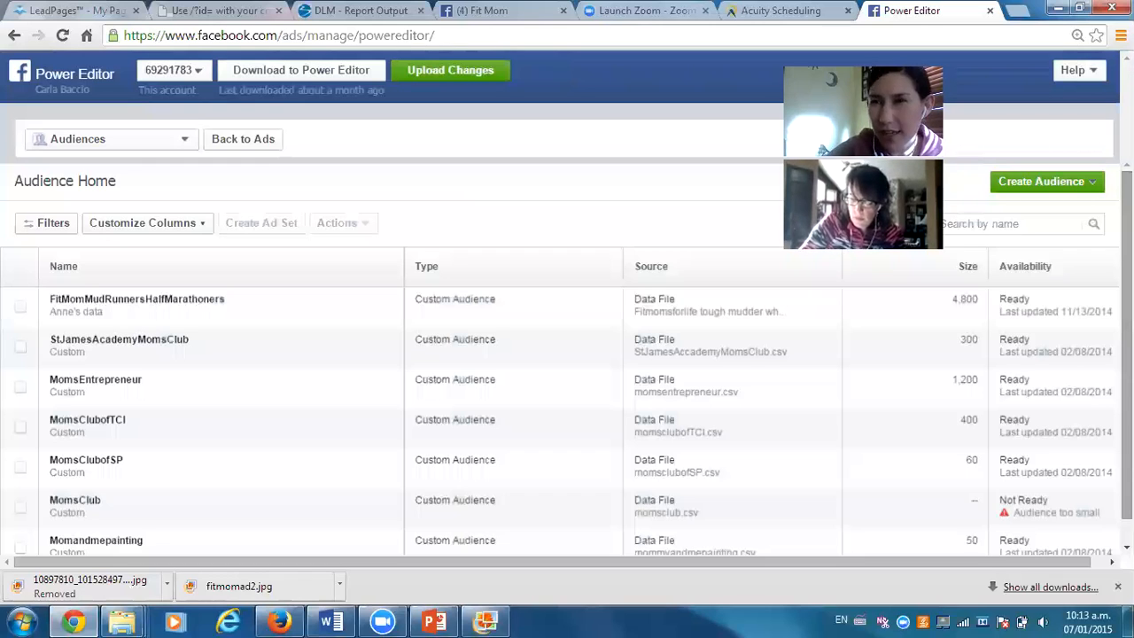
Minimize the browser, launch the slf desktop program without checking for updates and activate it with the prefilled login.
left_click(1056, 9)
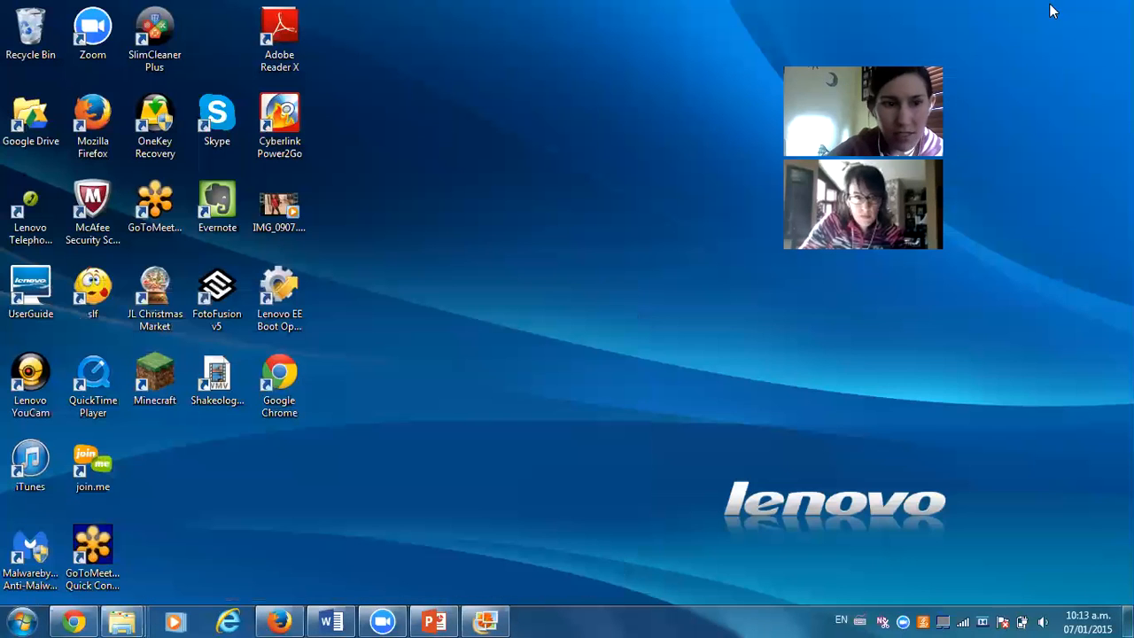
left_click(92, 295)
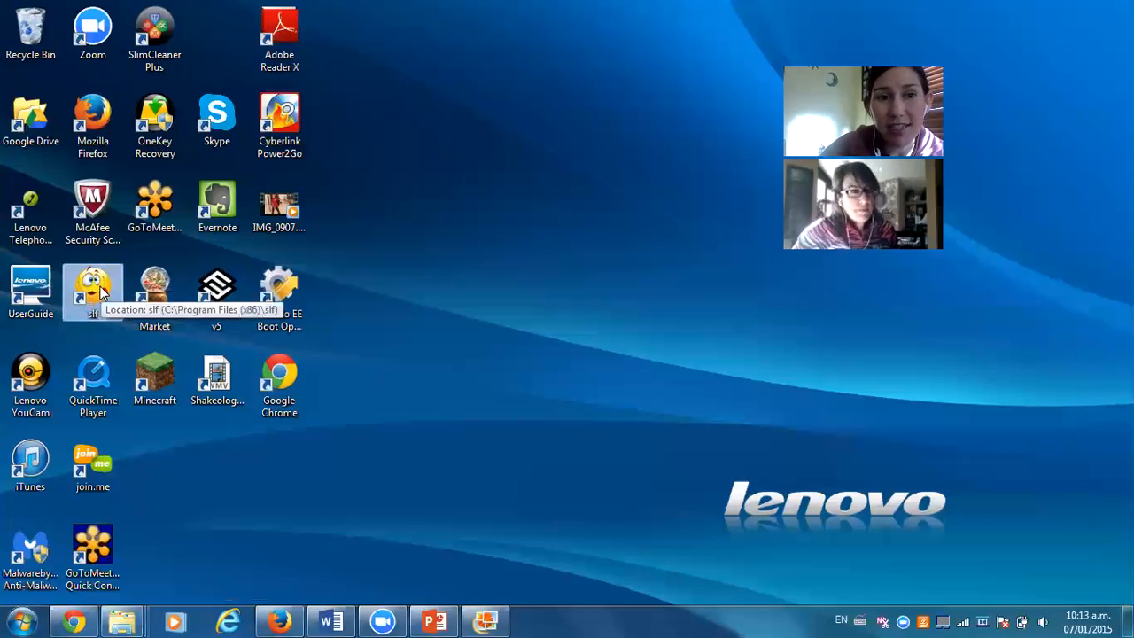
double_click(91, 297)
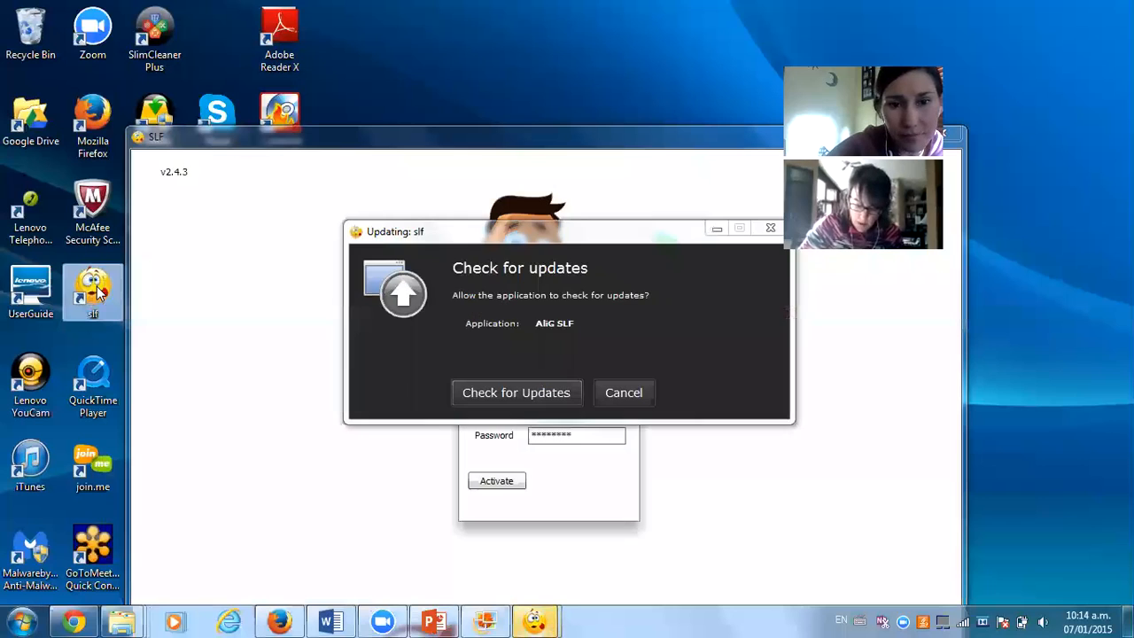
left_click(624, 393)
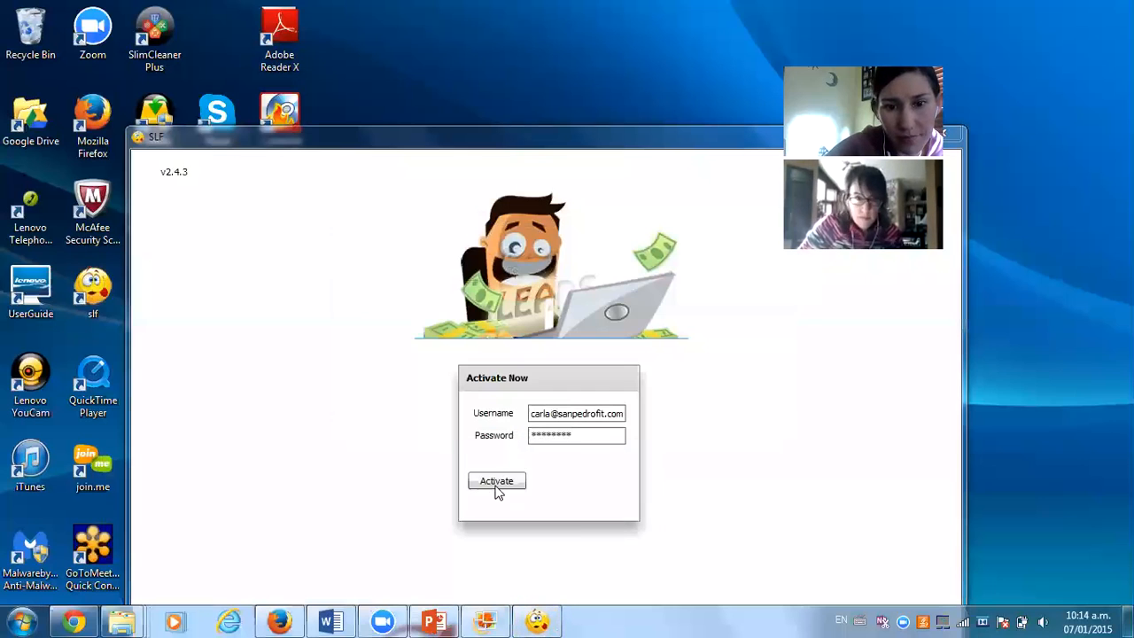
left_click(497, 488)
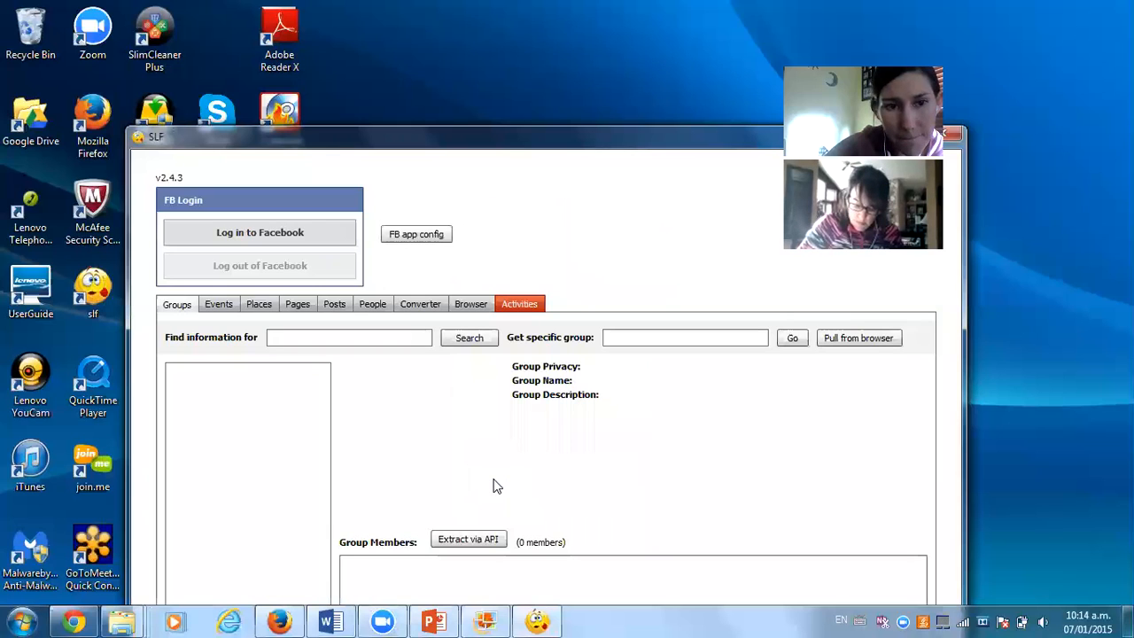
Try to log SLF in to Facebook and close the program together with the Adobe AIR updater.
left_click(317, 234)
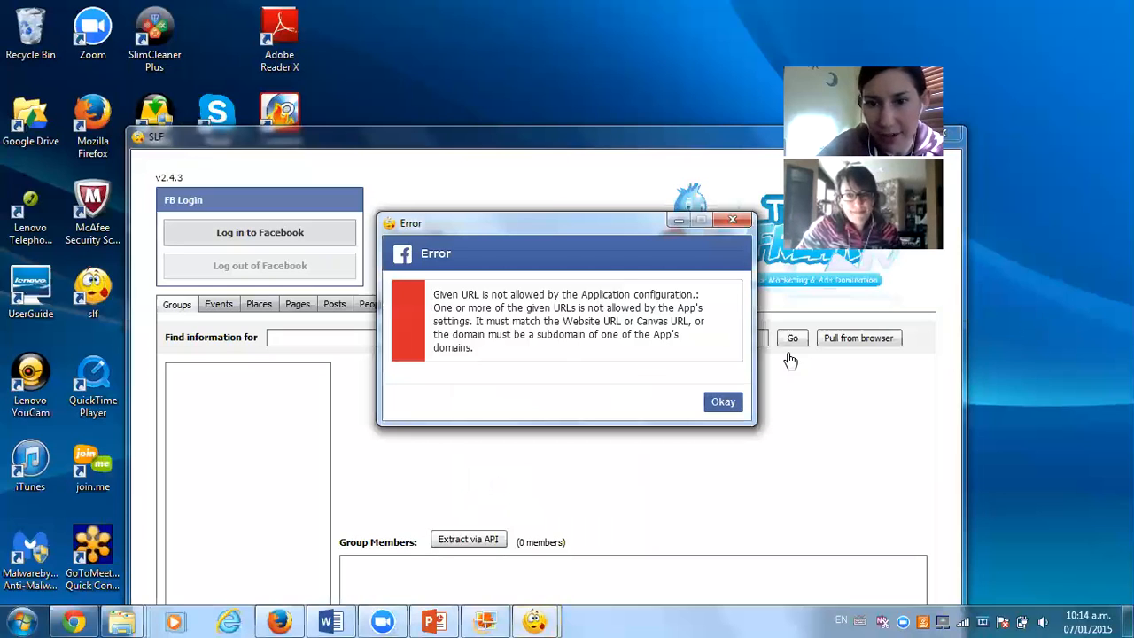
left_click(723, 402)
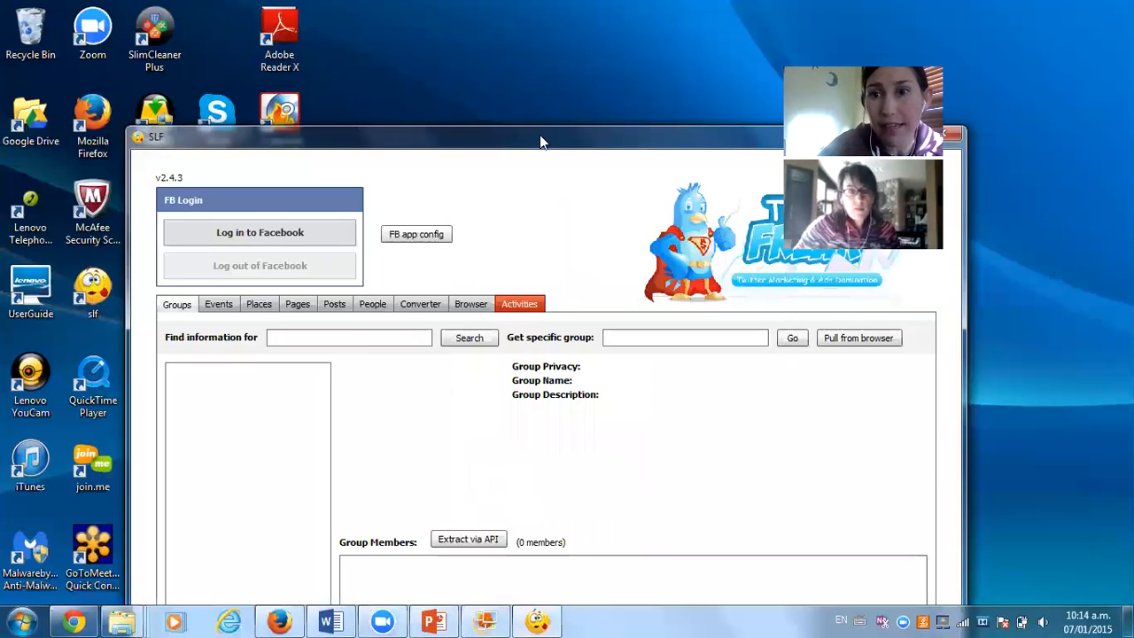
left_click_drag(540, 135, 340, 61)
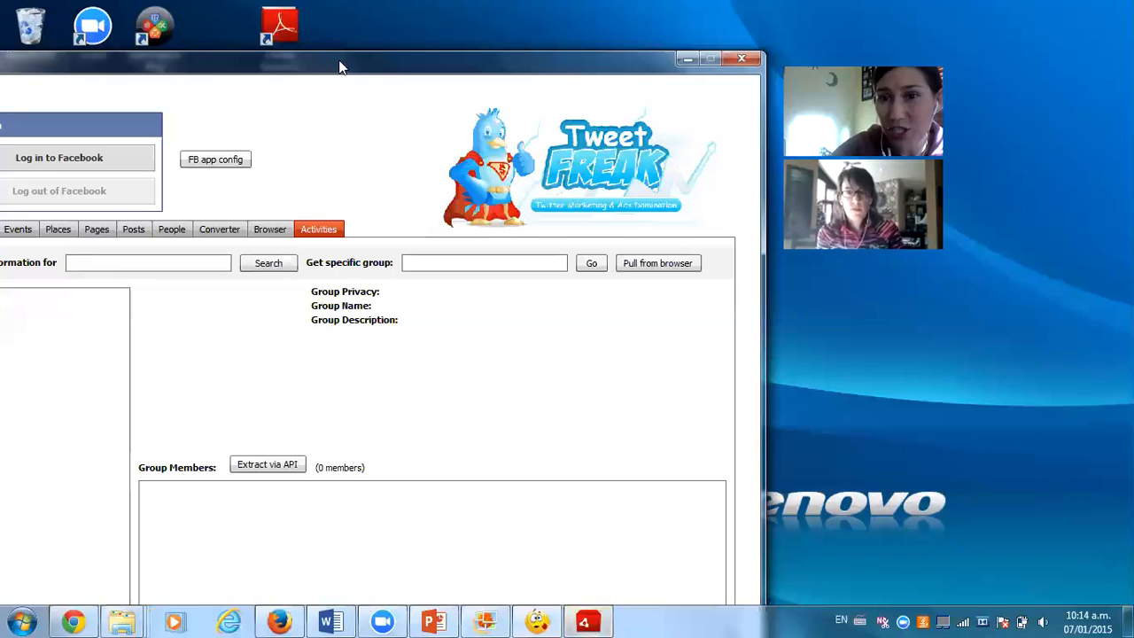
left_click(743, 60)
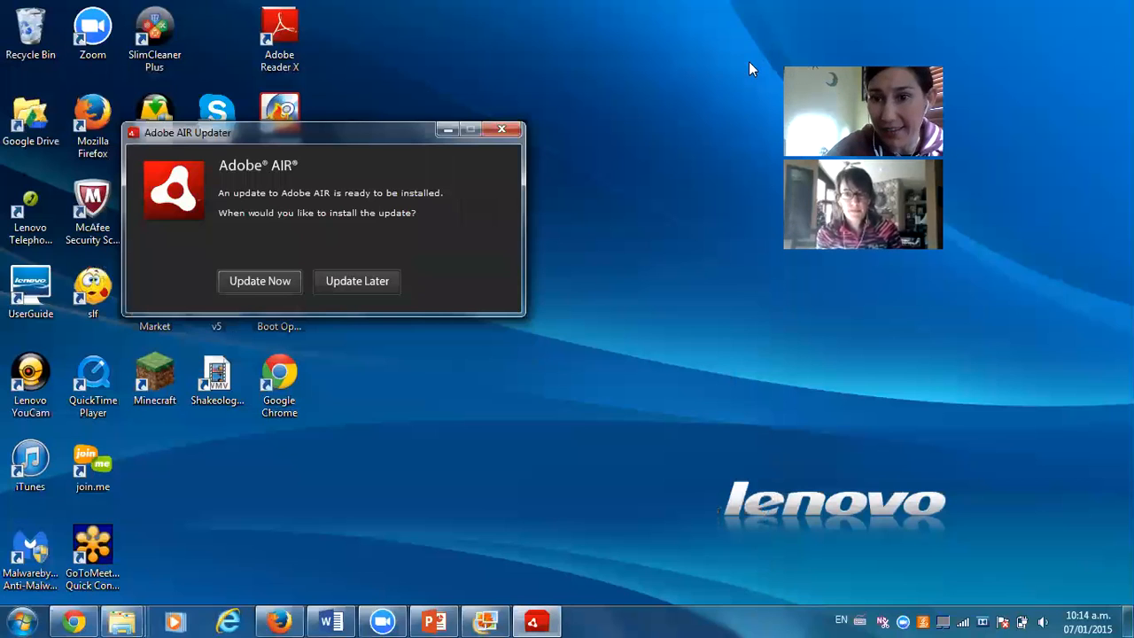
left_click(502, 130)
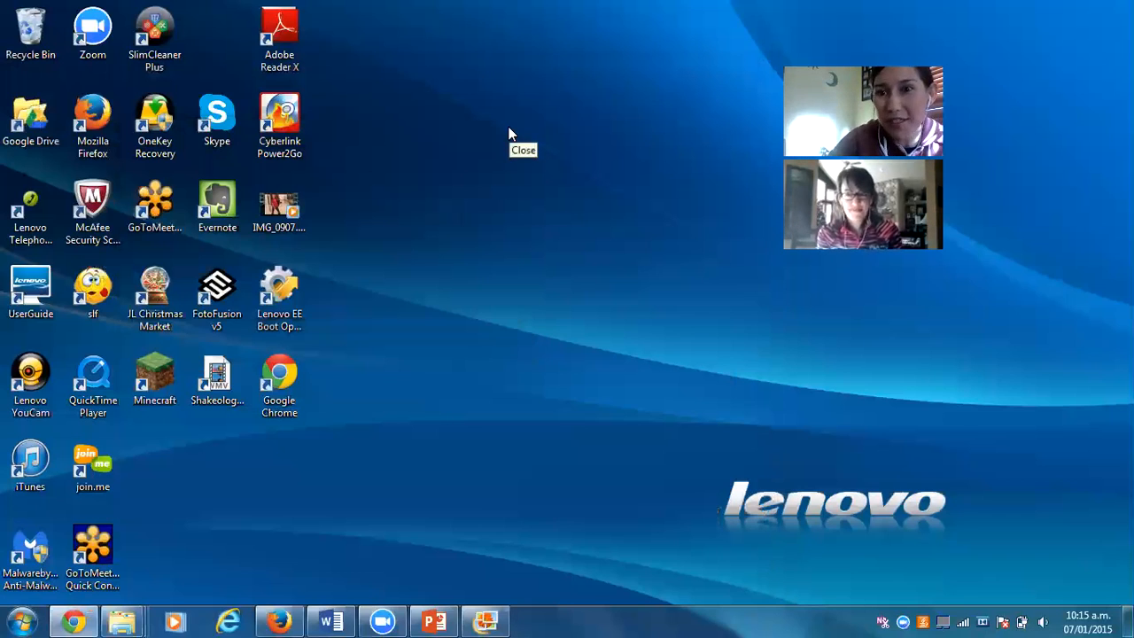
Bring the Power Editor page in Chrome back to the front.
left_click(282, 613)
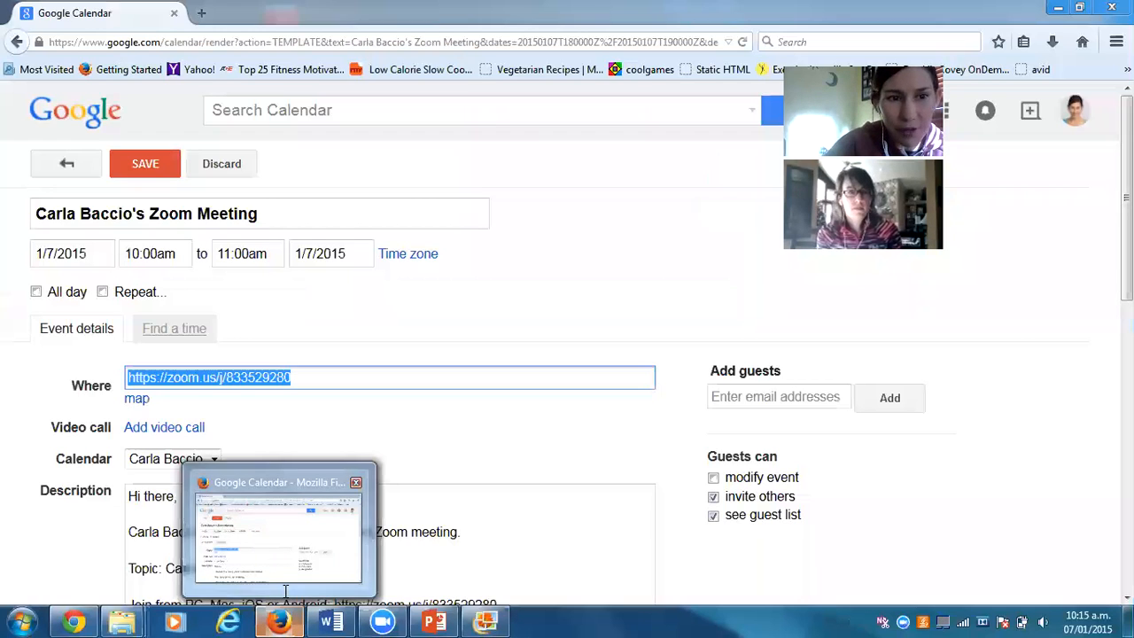
left_click(1060, 8)
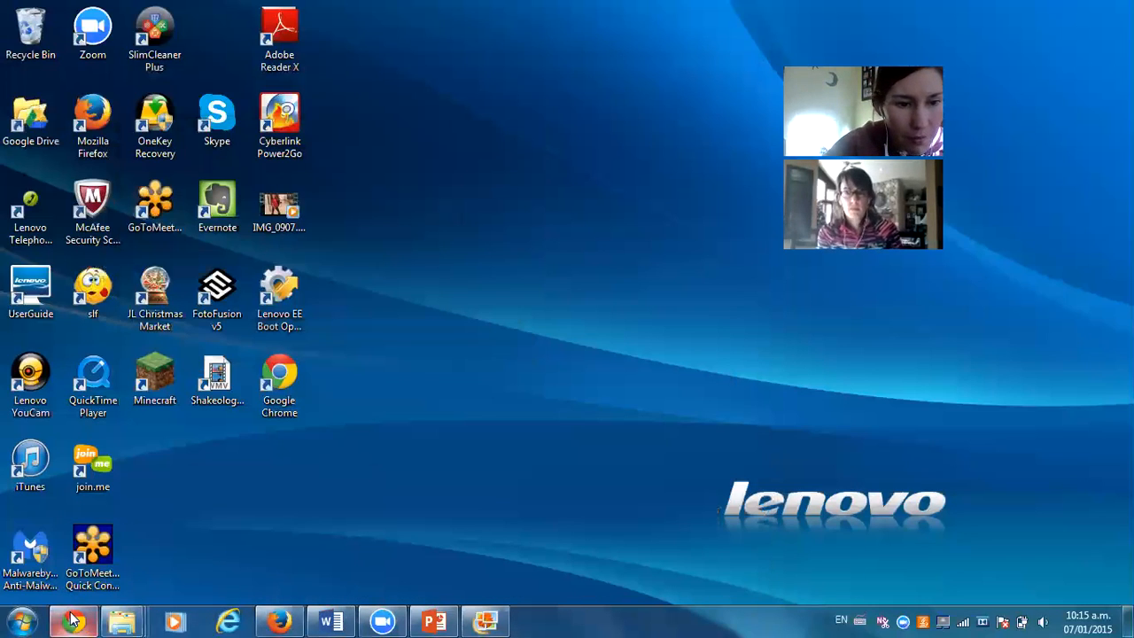
mouse_move(82, 619)
left_click(76, 577)
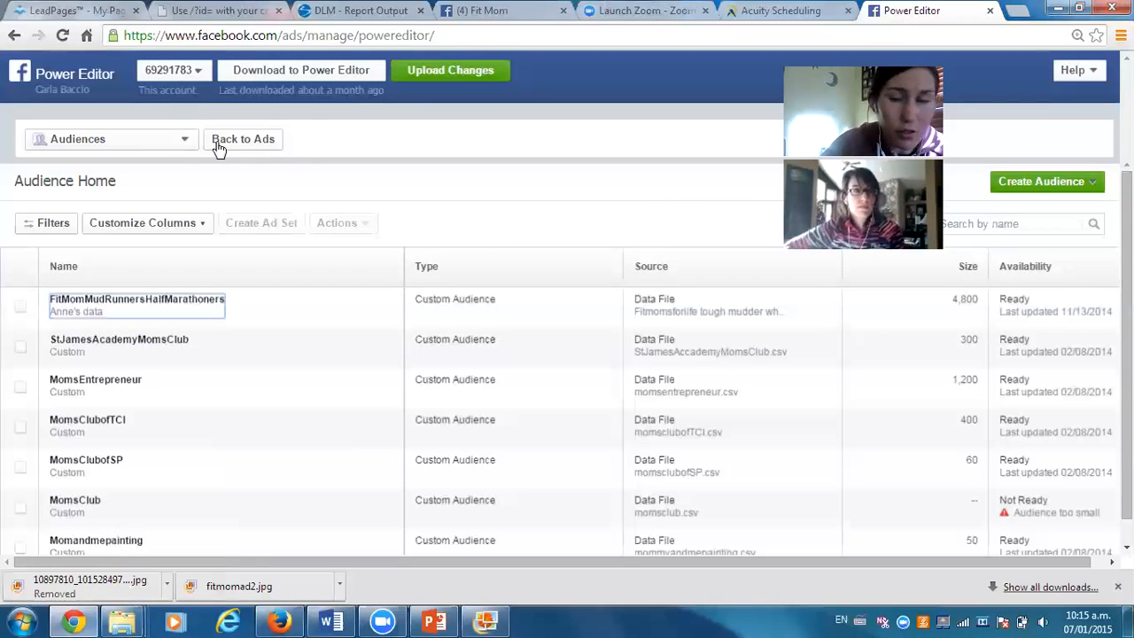
Examine the audience types offered for a new custom audience and cancel without creating one.
left_click(1013, 184)
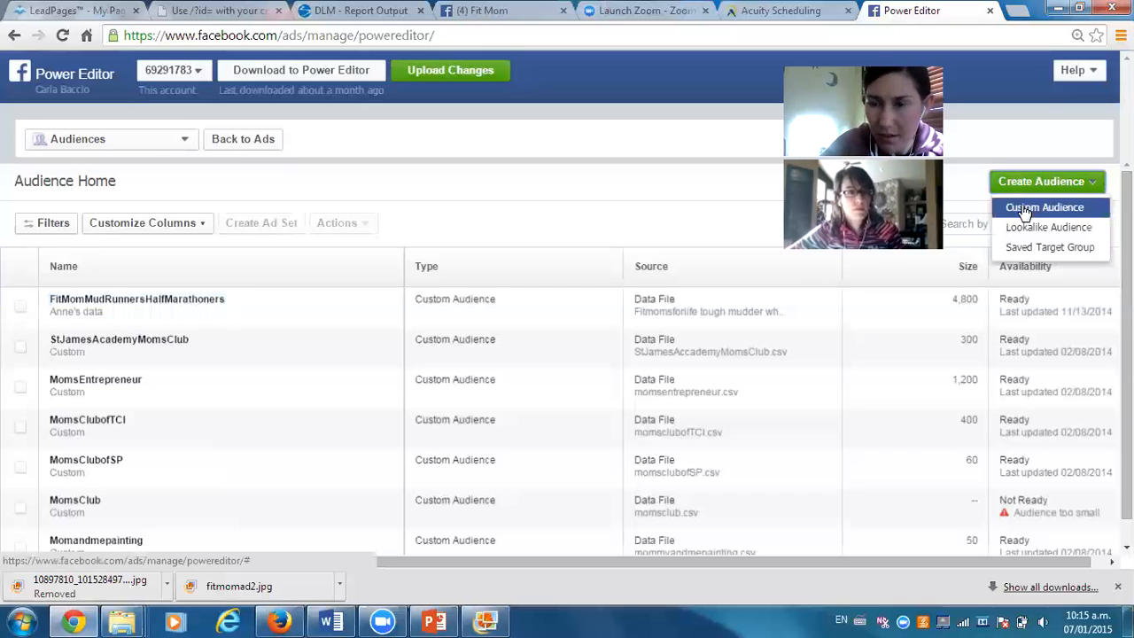
left_click(1024, 211)
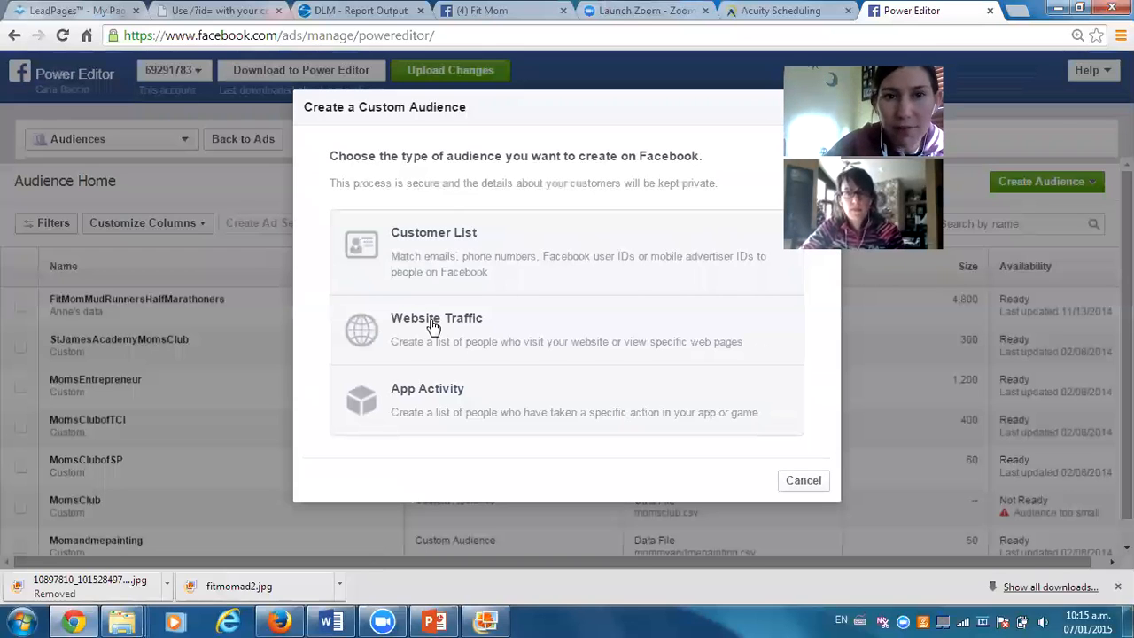
left_click(811, 490)
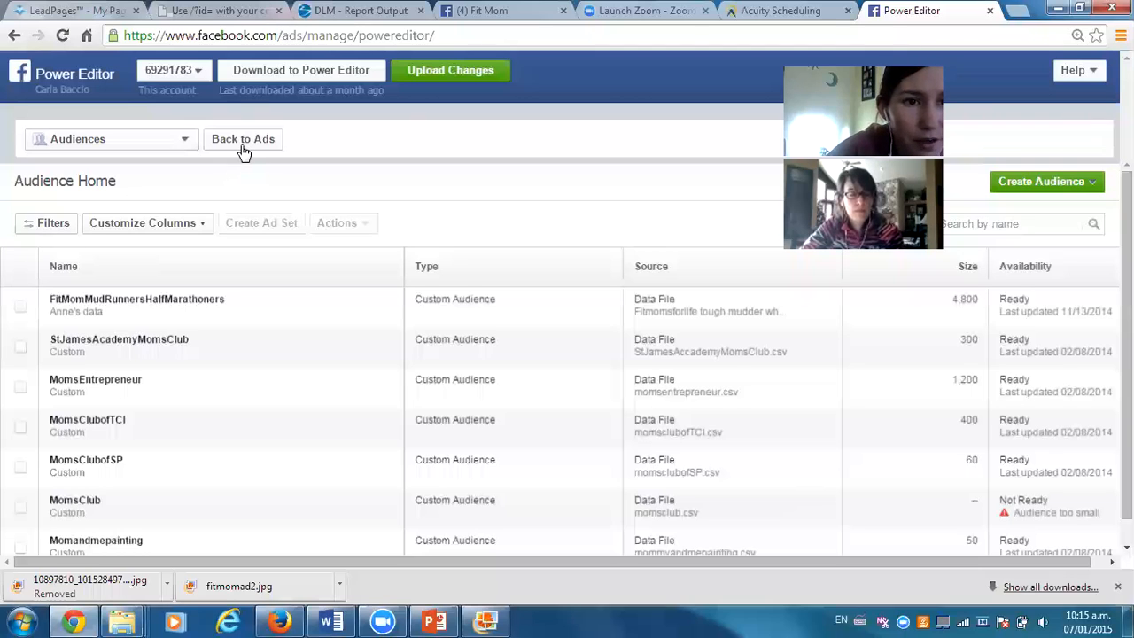
Leave the Audiences view and reopen Power Editor at its Manage Ads view.
left_click(236, 141)
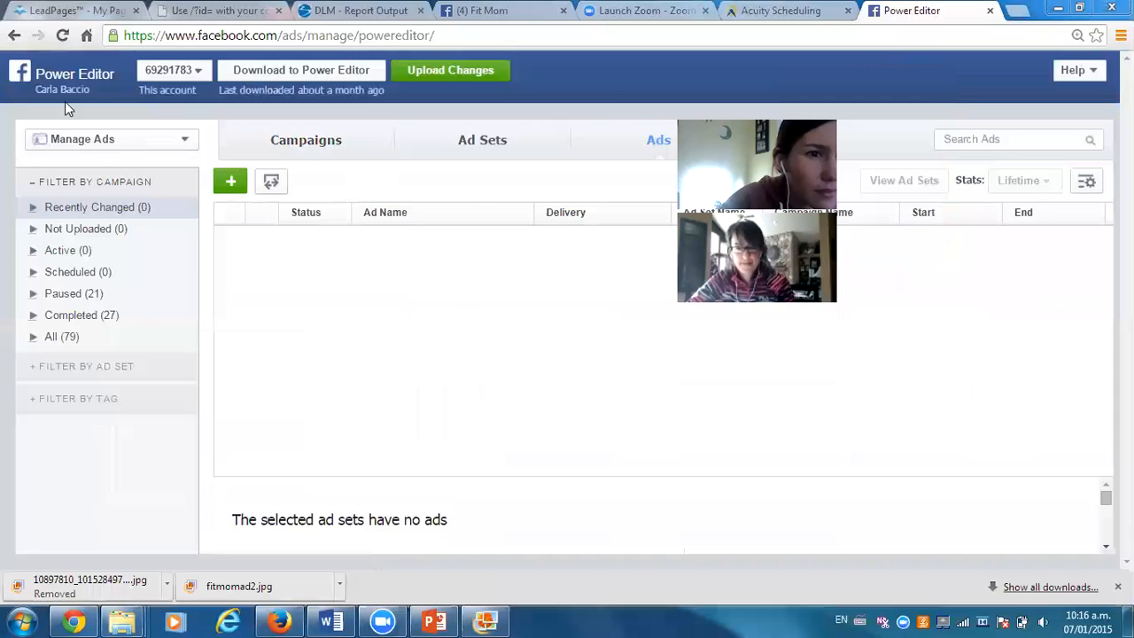
left_click(13, 35)
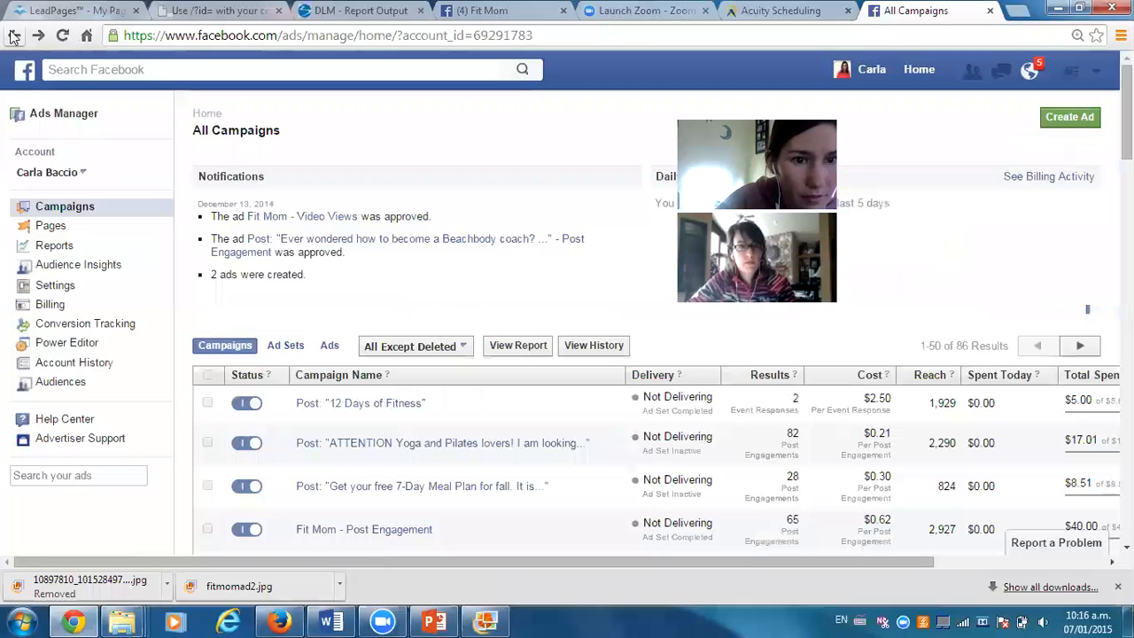
left_click(64, 344)
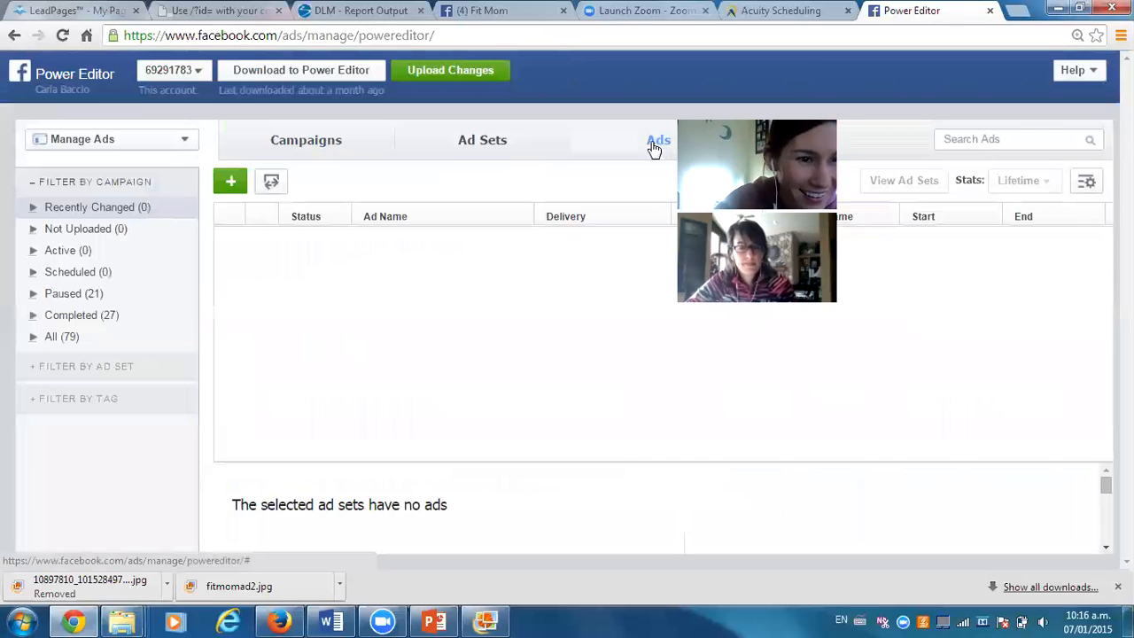
List the ads of all campaigns and look over the settings of the first sponsored stories ad.
left_click(55, 341)
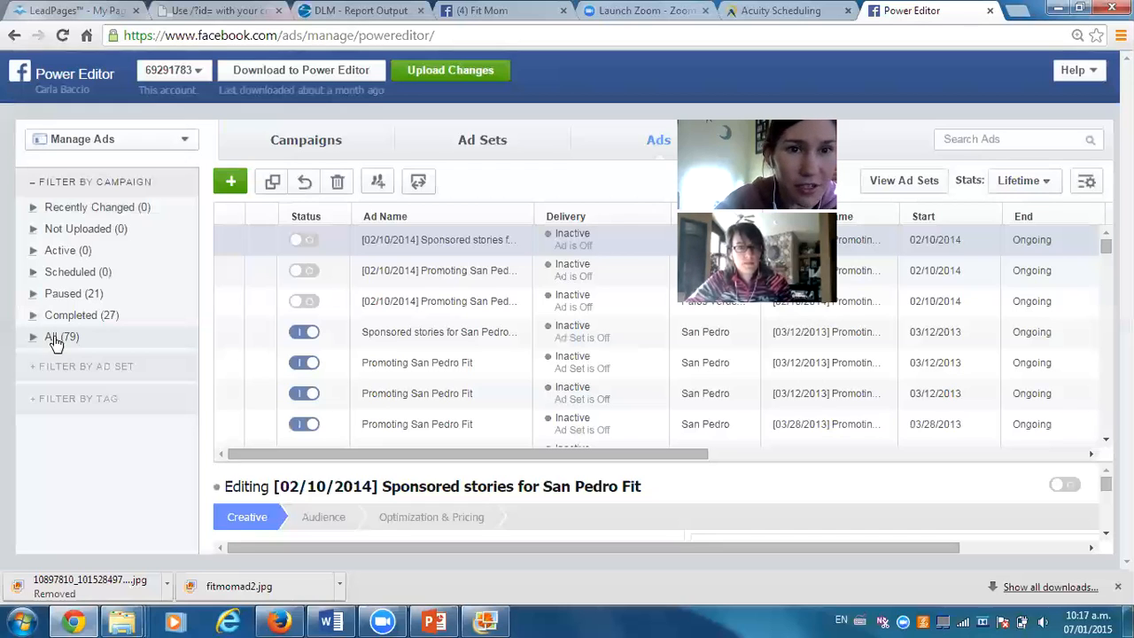
left_click(55, 340)
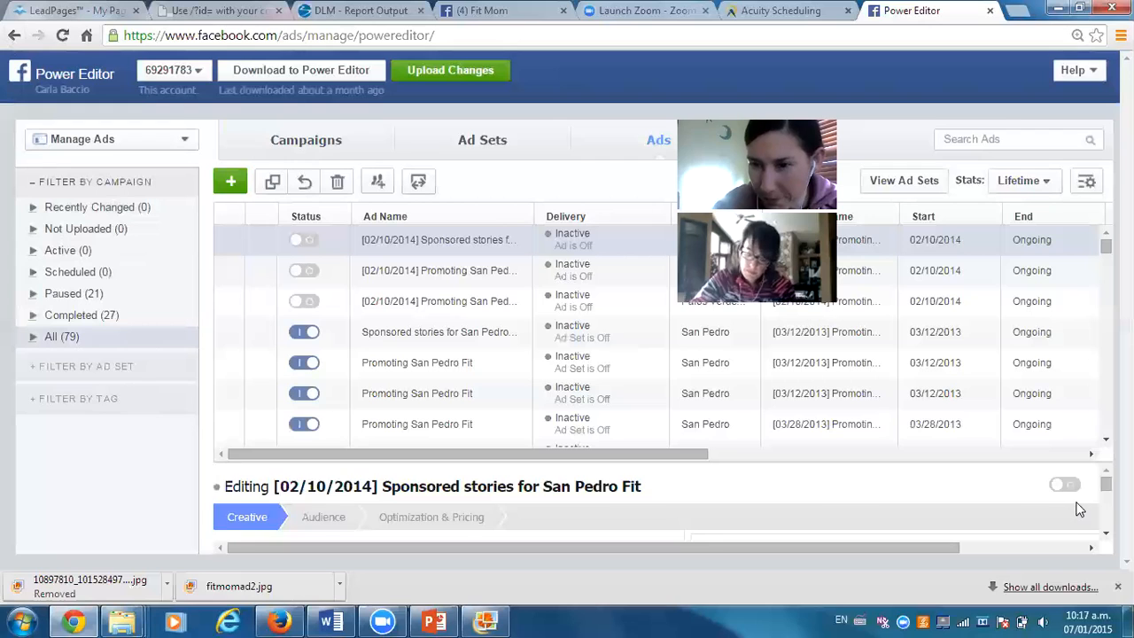
scroll(662, 501, "down", 3)
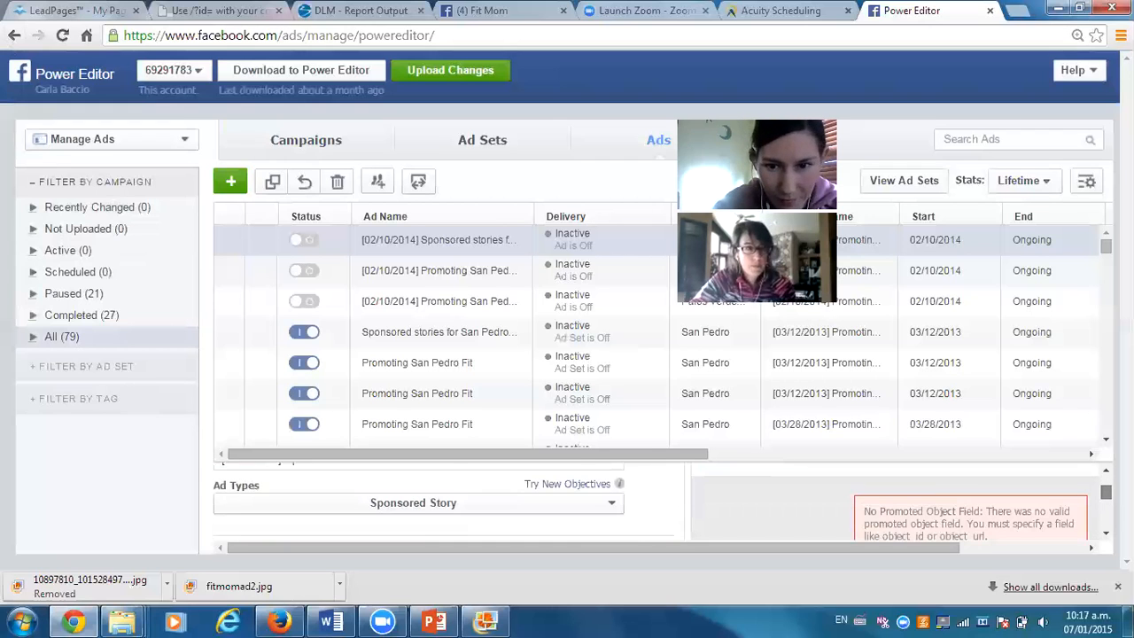
left_click_drag(1106, 489, 1105, 484)
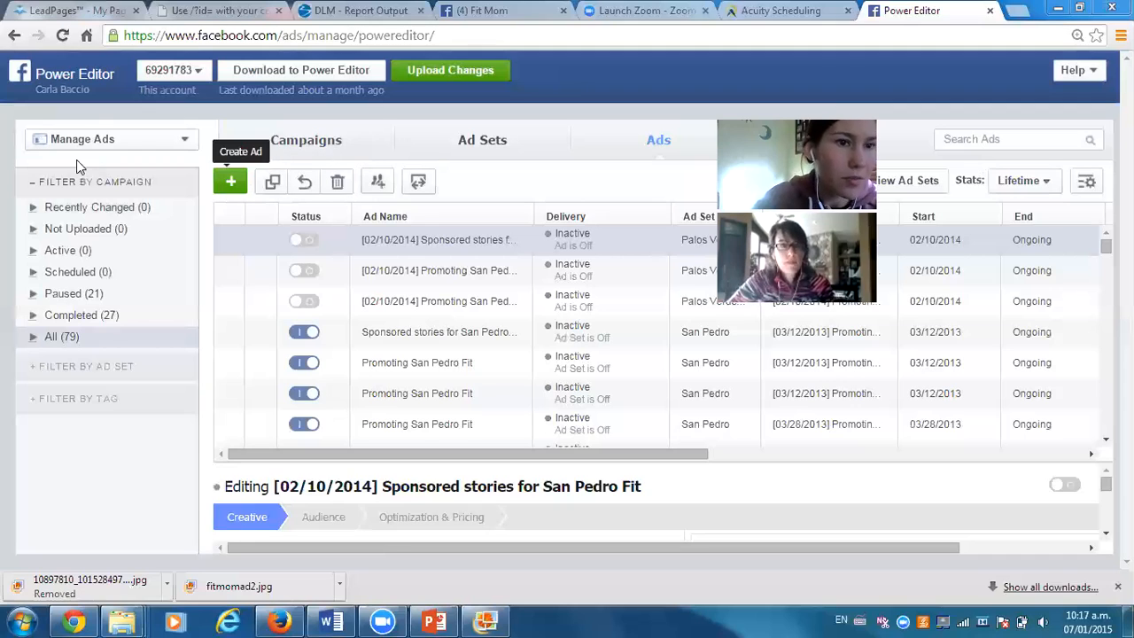
Start a new ad from Ads Manager with the Promote your Page objective for the Fit Mom page.
left_click(12, 37)
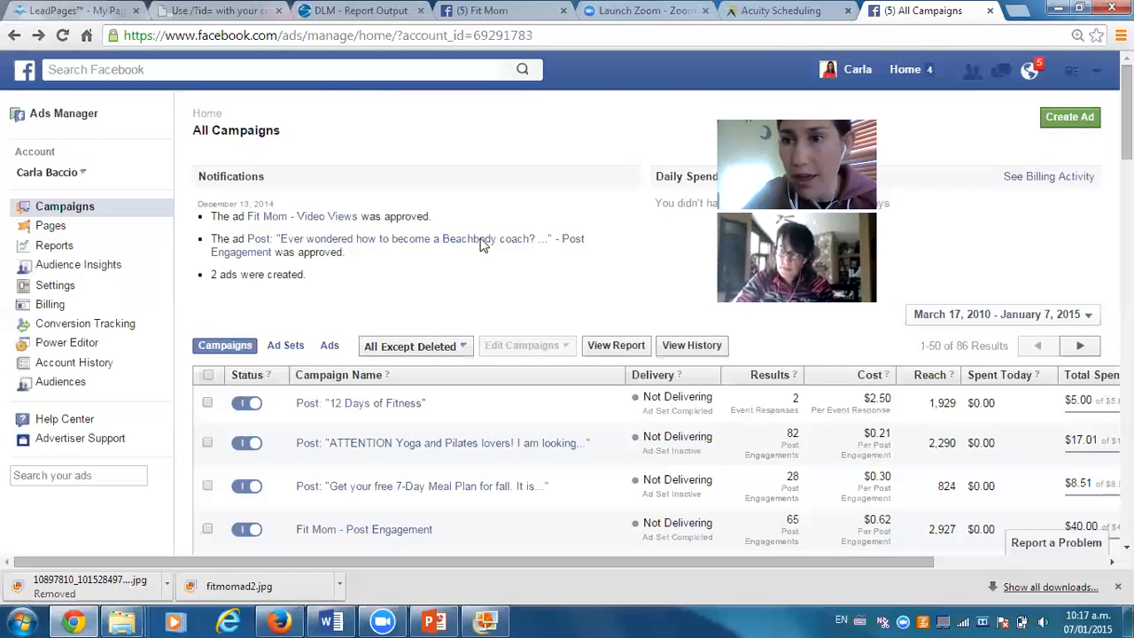
left_click(1068, 119)
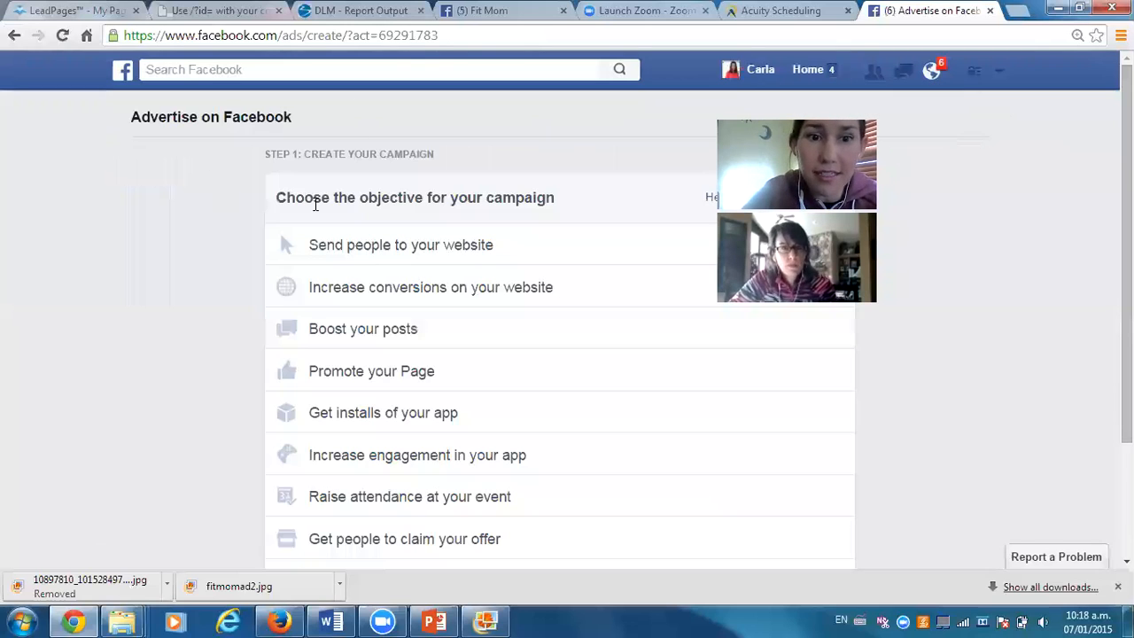
mouse_move(344, 257)
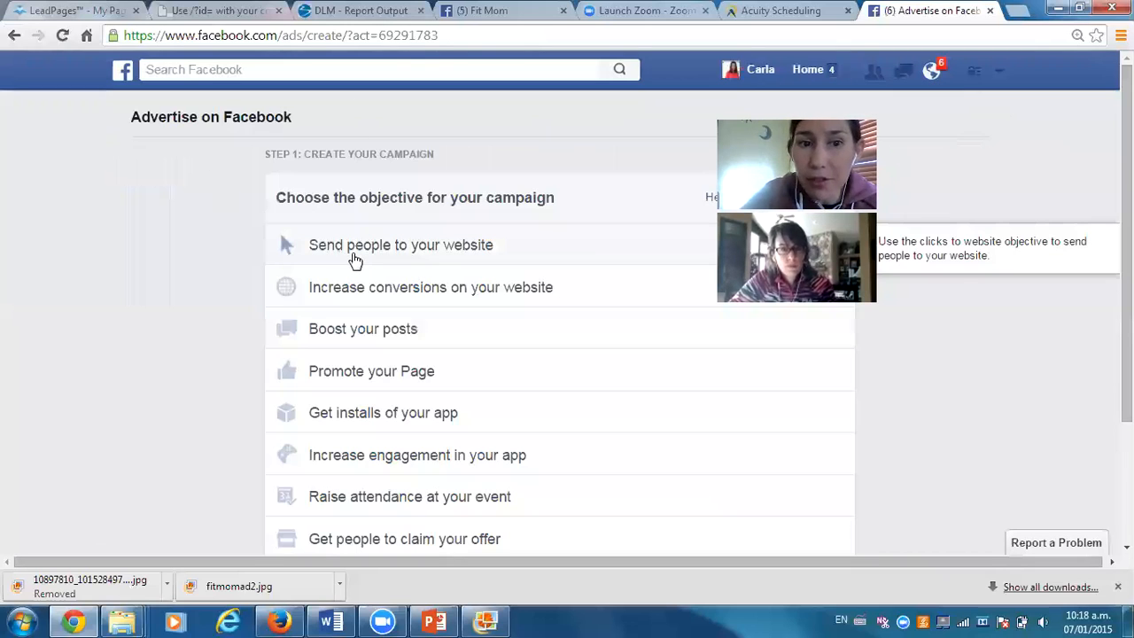
mouse_move(366, 294)
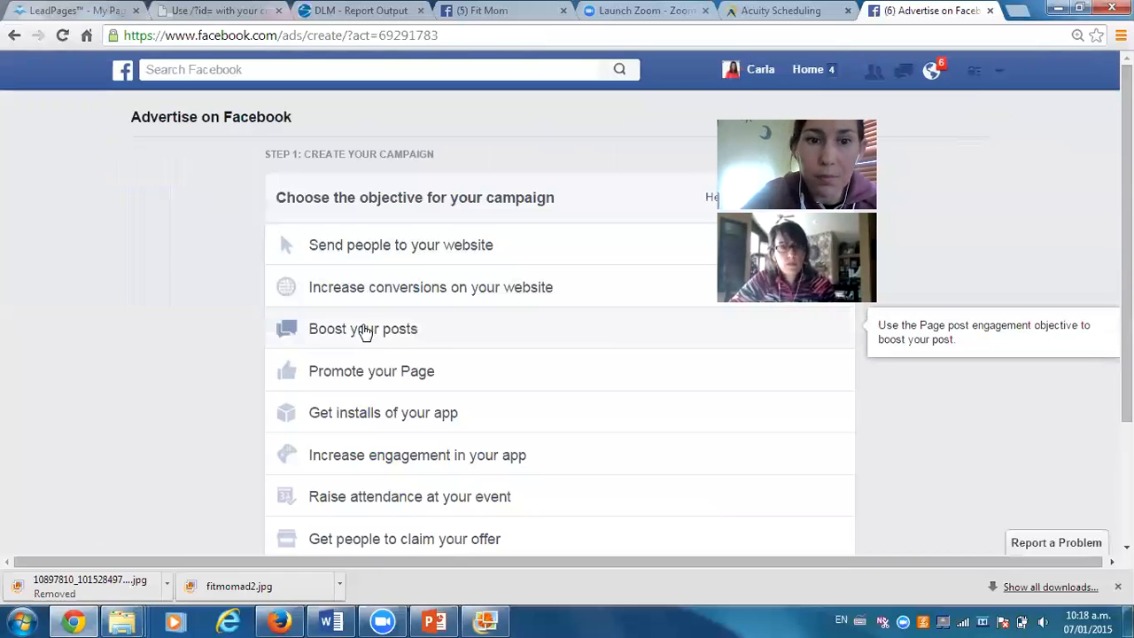
mouse_move(369, 377)
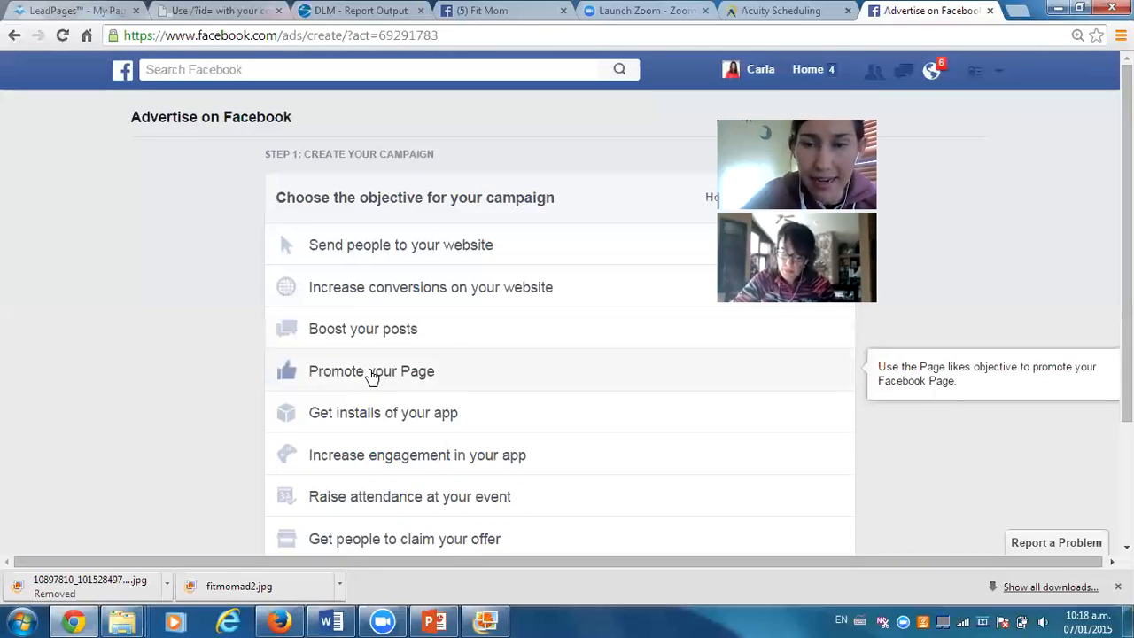
left_click(372, 376)
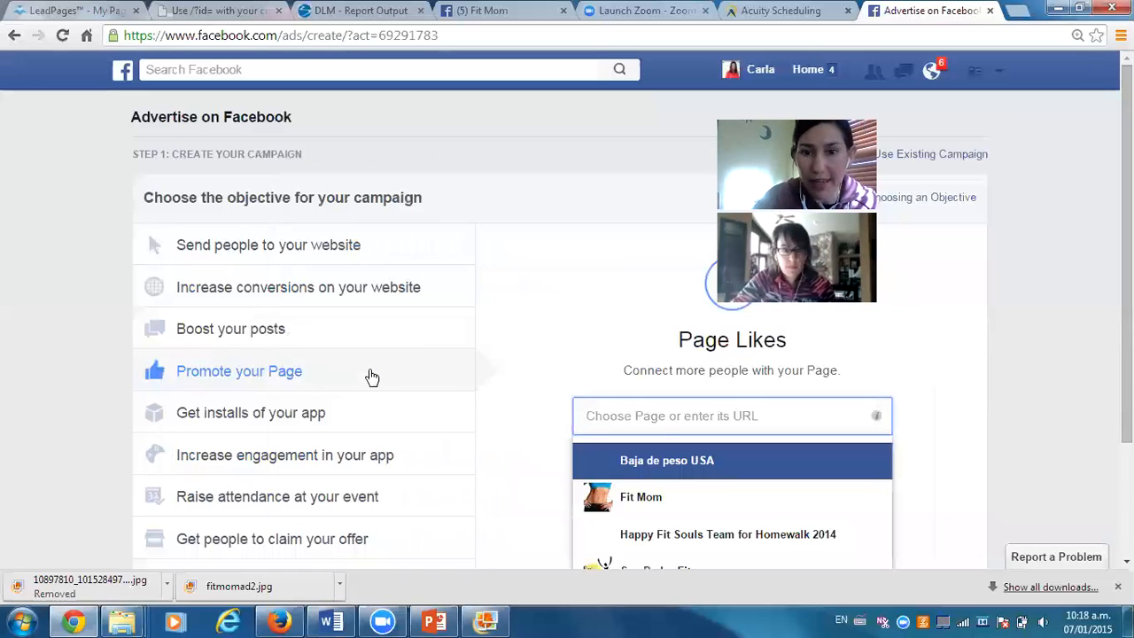
scroll(567, 319, "down", 1)
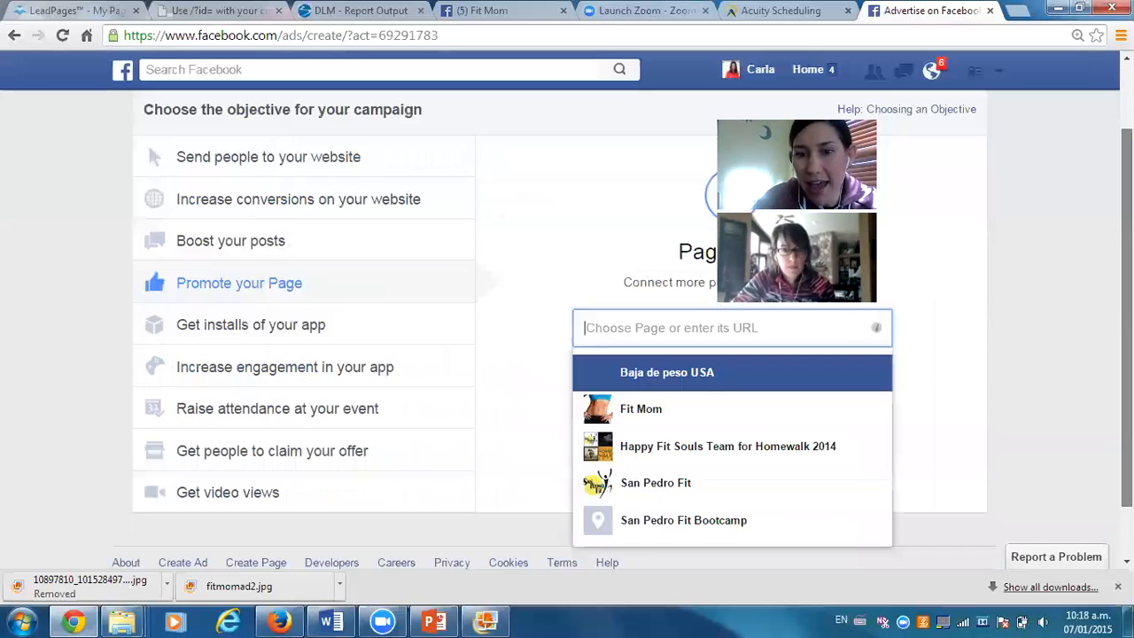
left_click(641, 420)
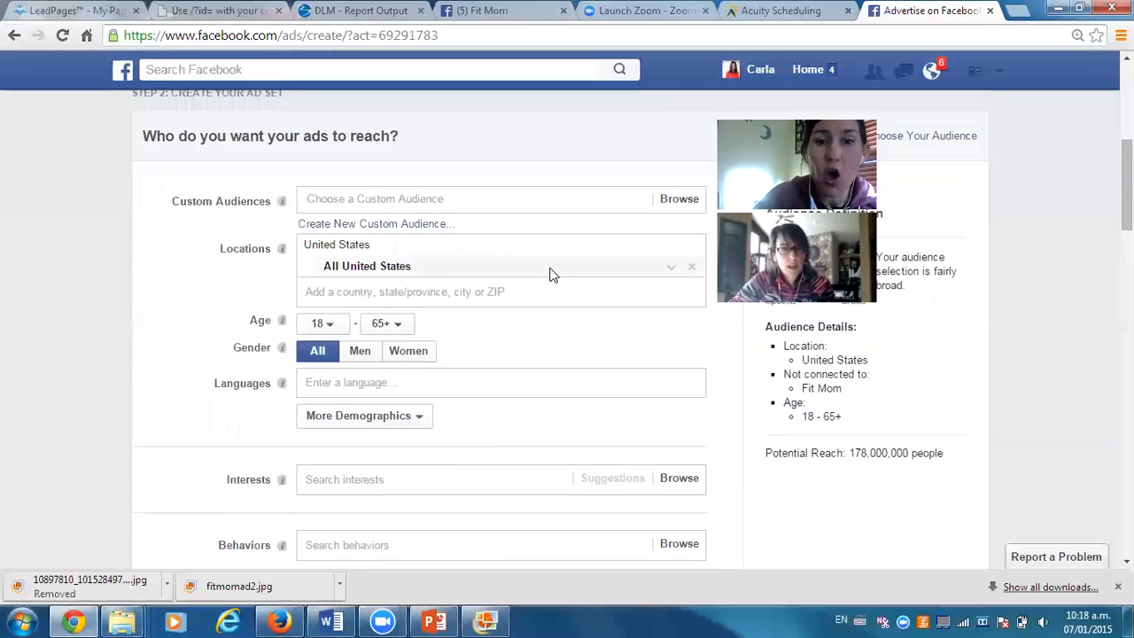
Limit the ad's audience to women aged 30 to 45.
left_click(331, 328)
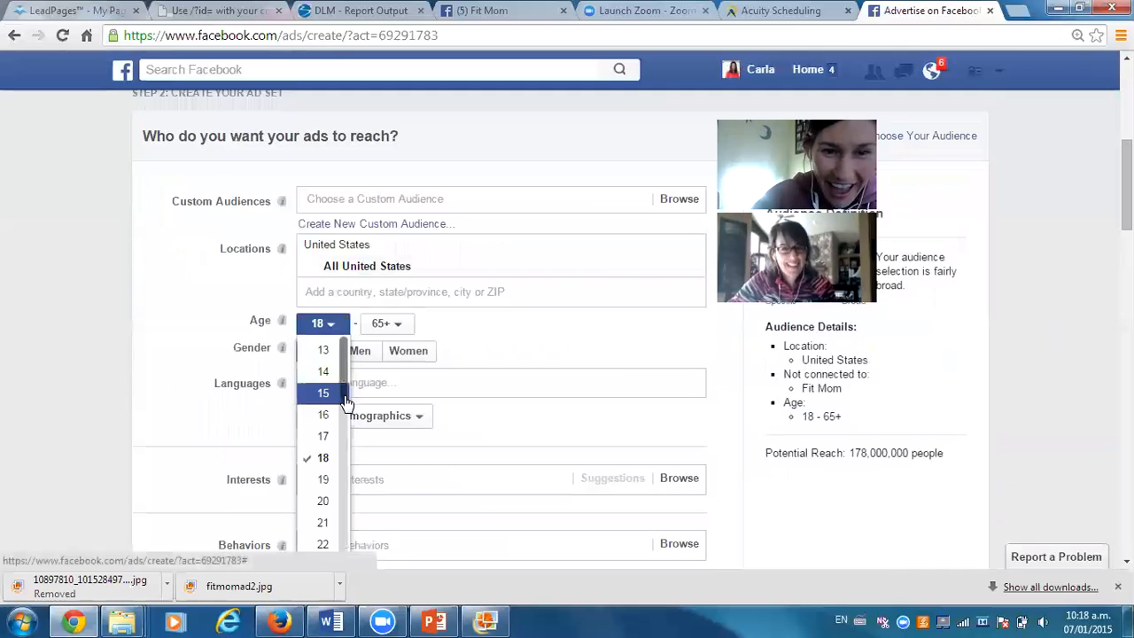
scroll(344, 422, "down", 1)
scroll(344, 422, "down", 3)
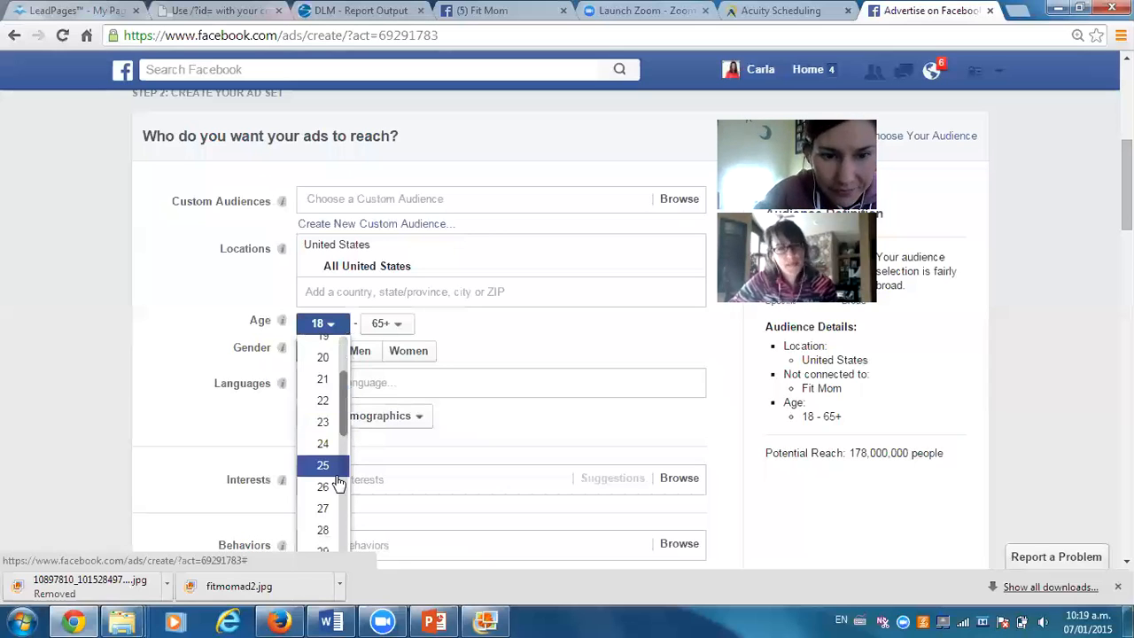
left_click_drag(343, 428, 343, 454)
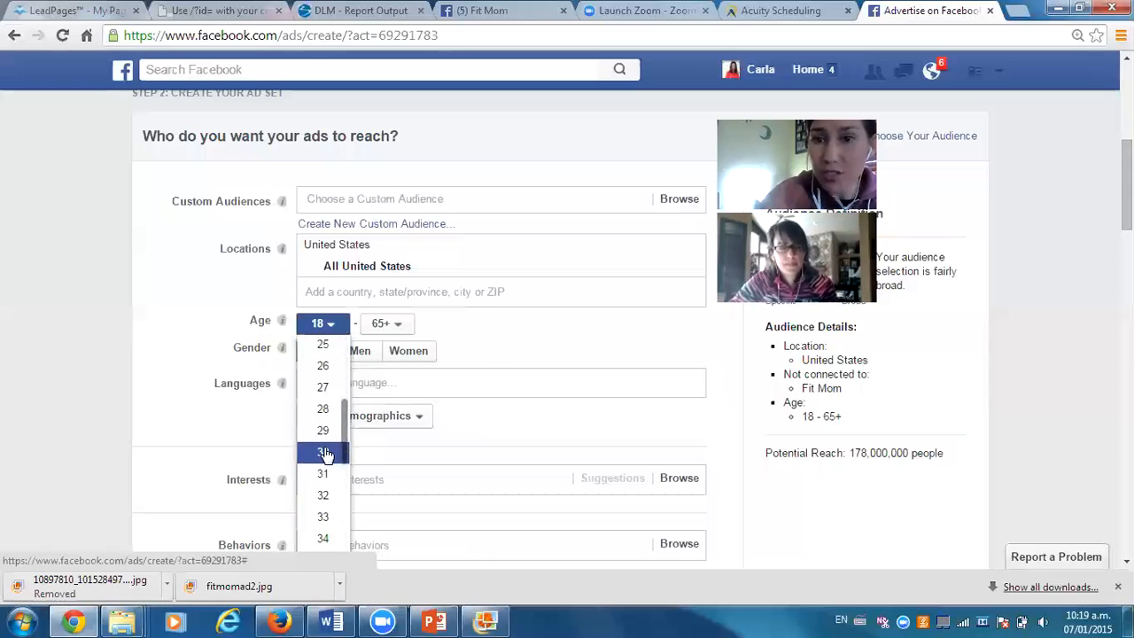
left_click(326, 453)
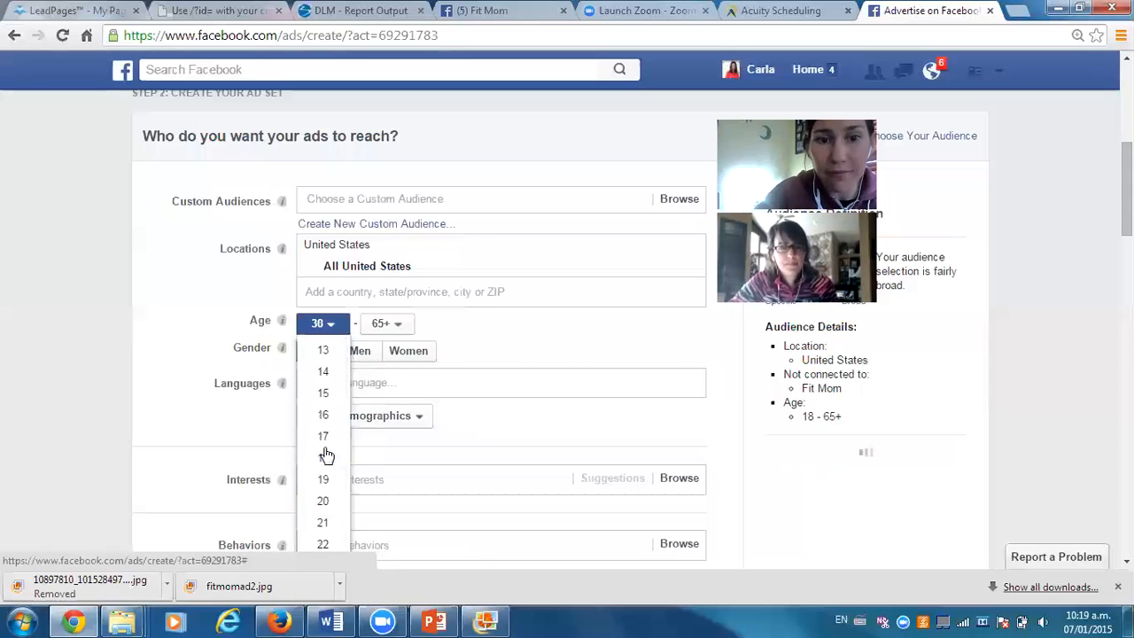
left_click(398, 326)
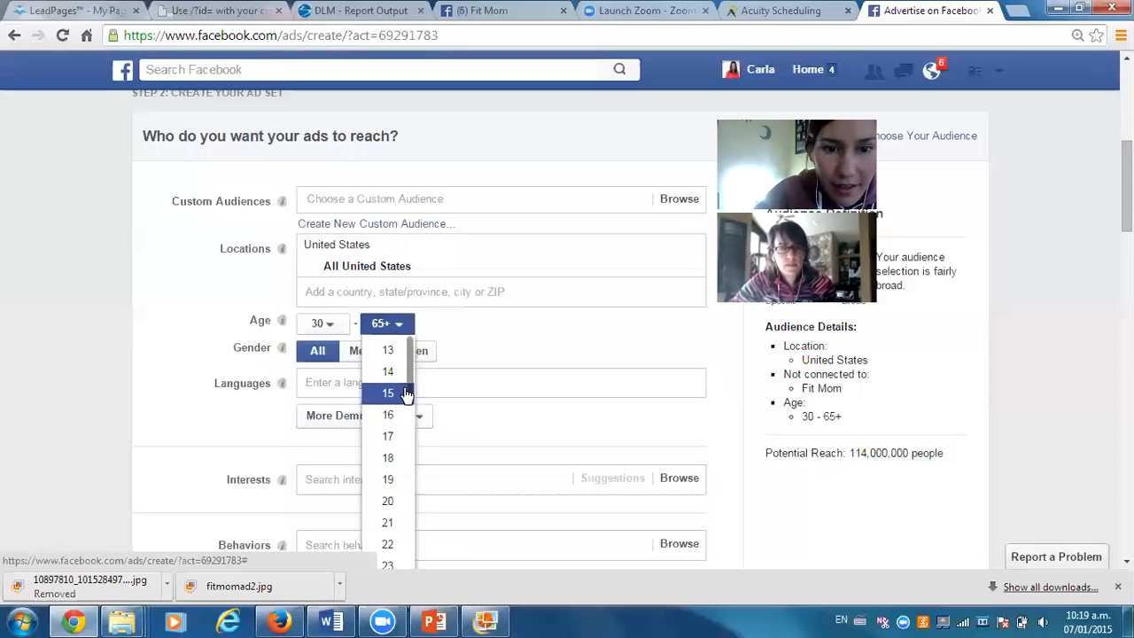
scroll(410, 416, "down", 4)
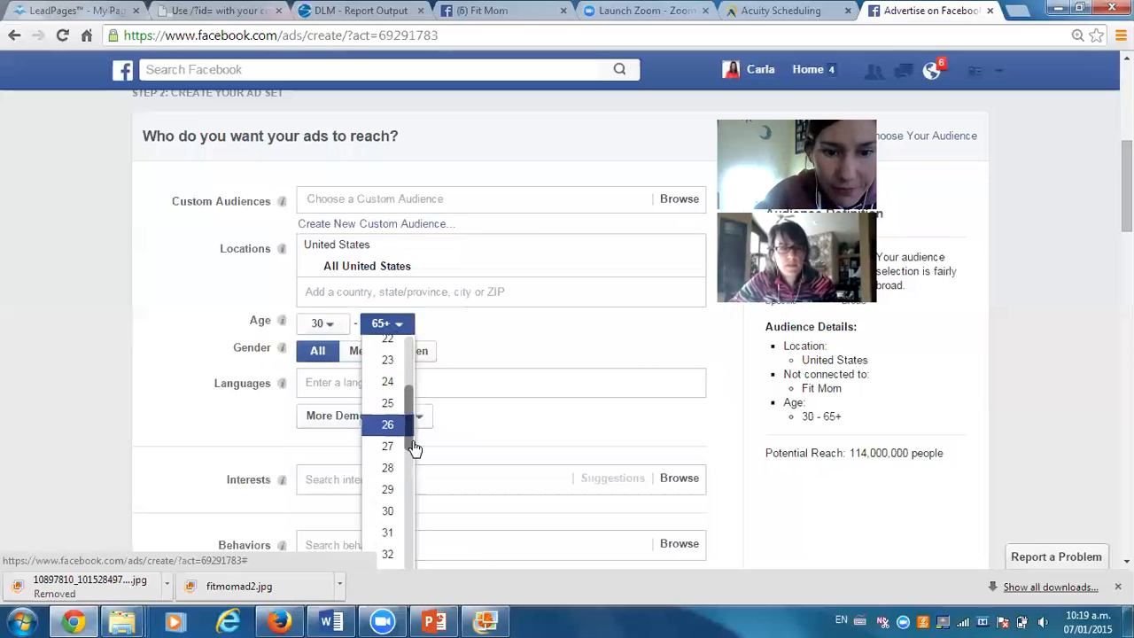
left_click_drag(412, 486, 414, 519)
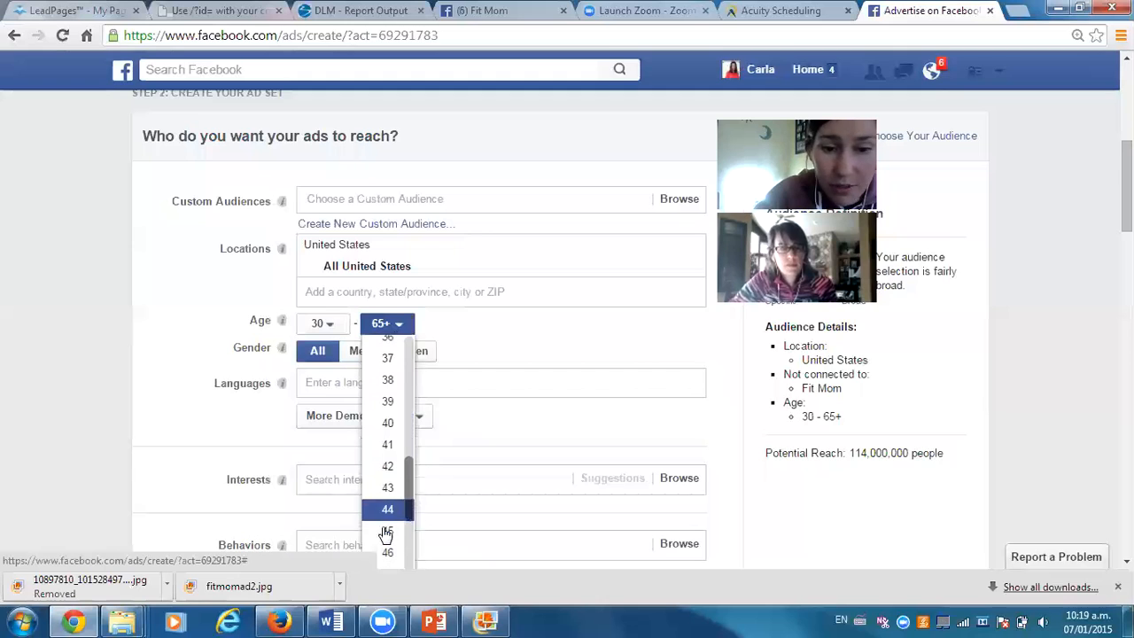
left_click(386, 532)
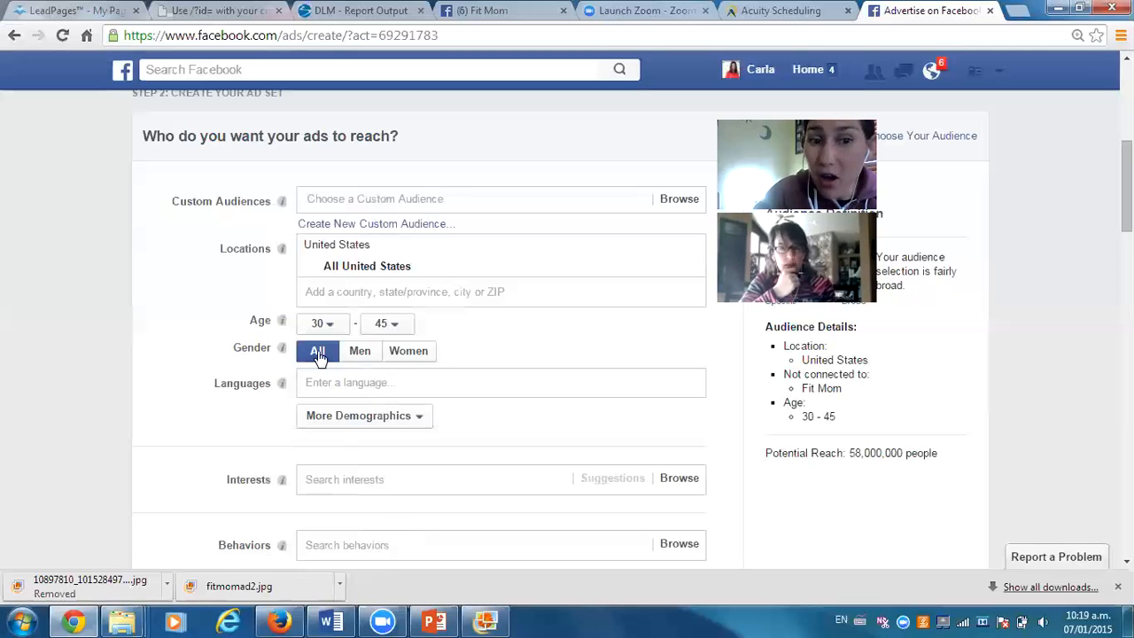
left_click(416, 355)
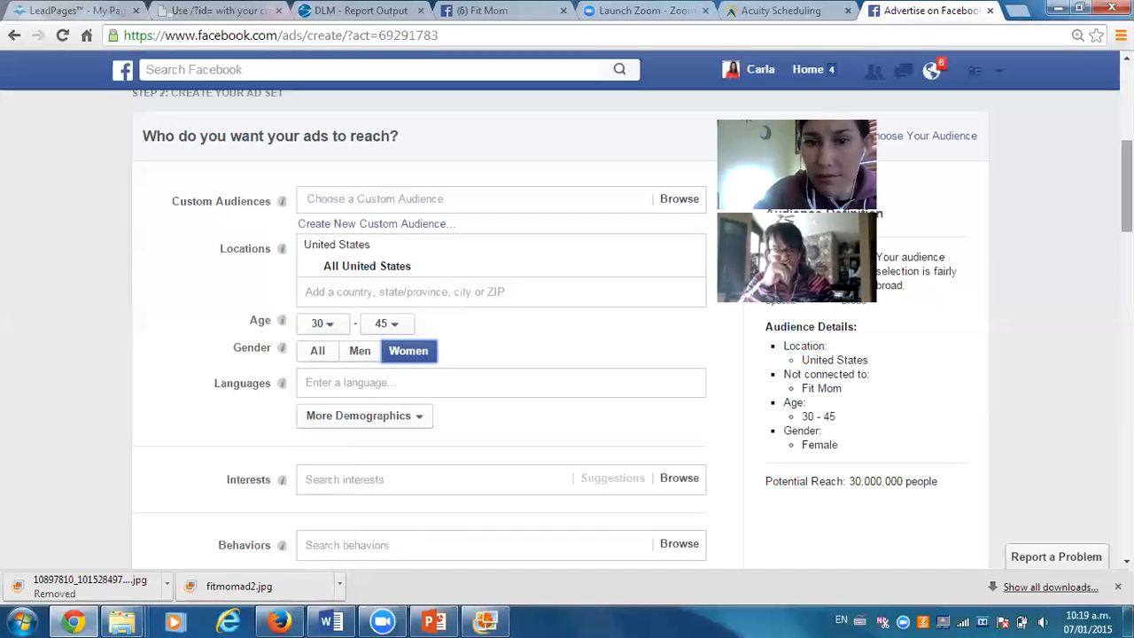
Add English (All) to the audience's languages.
scroll(567, 346, "down", 1)
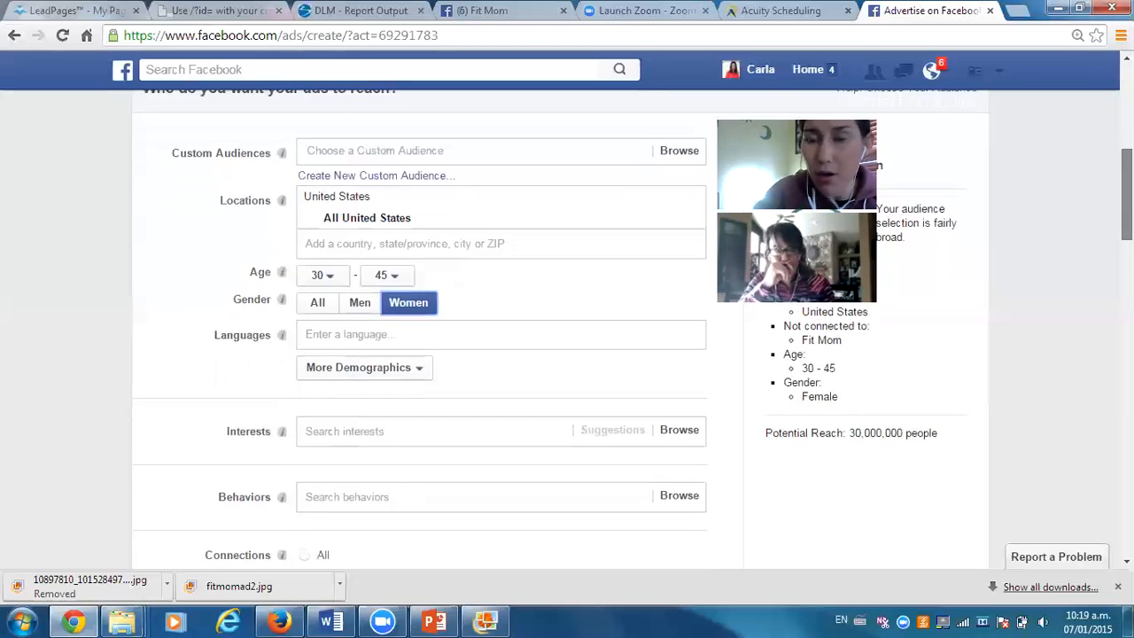
left_click_drag(1127, 195, 1127, 197)
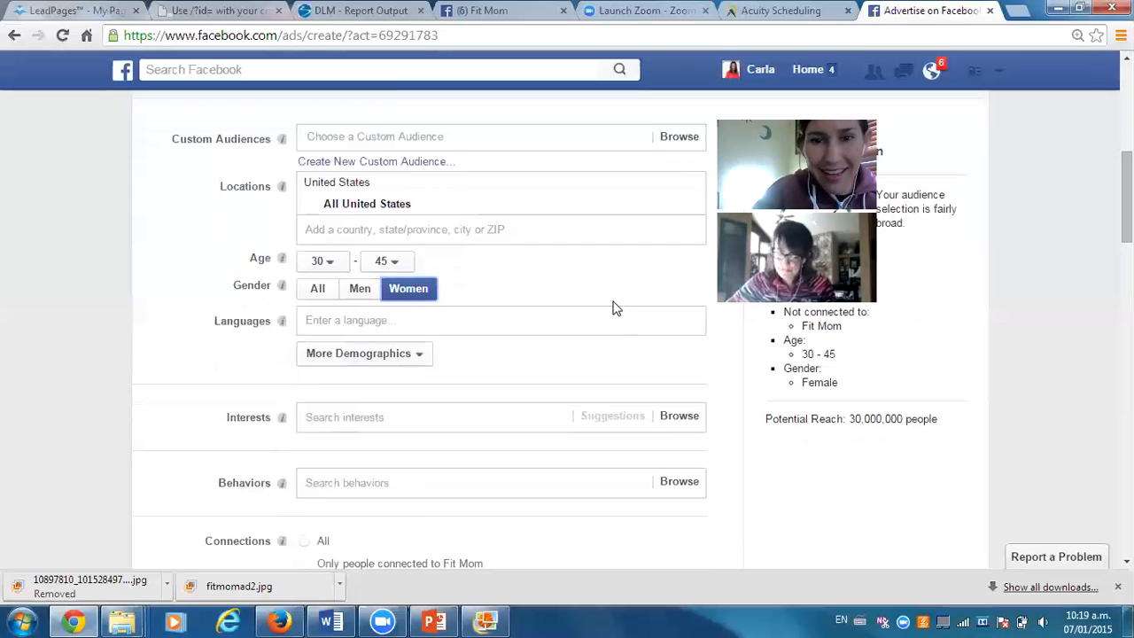
left_click(574, 320)
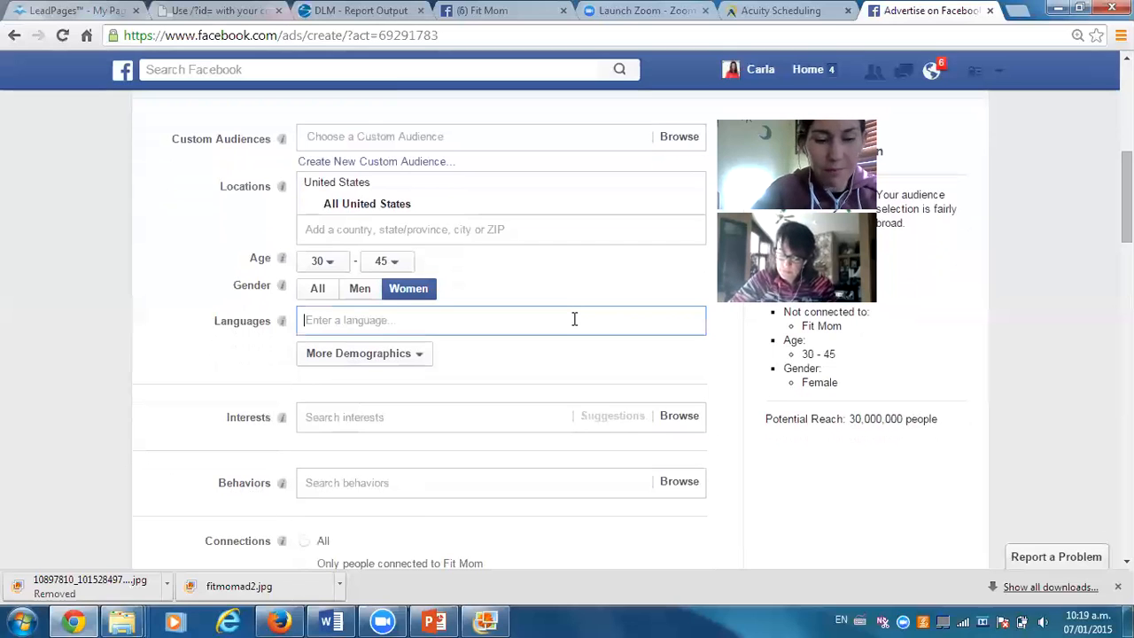
type("S")
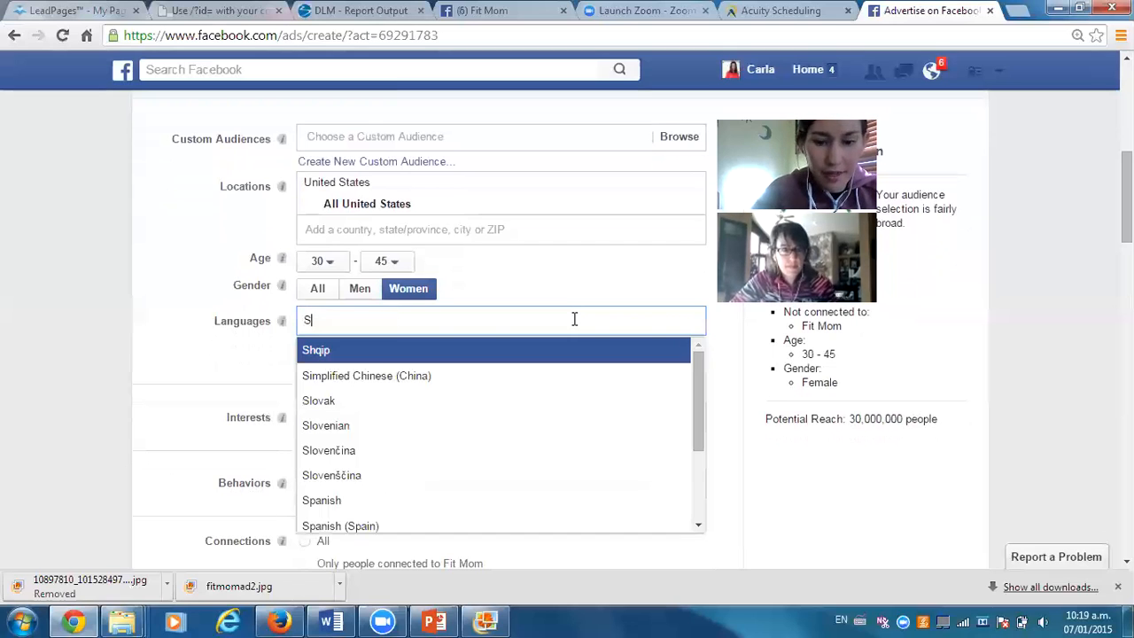
type("pani")
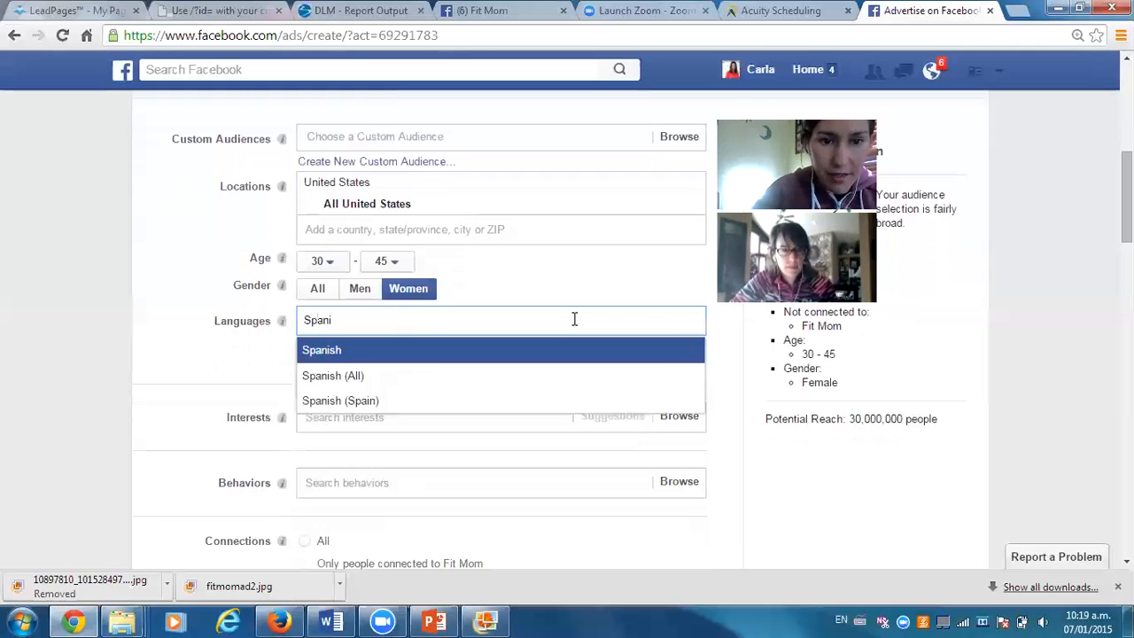
key("BackSpace")
key("BackSpace")
key("BackSpace")
key("BackSpace")
key("BackSpace")
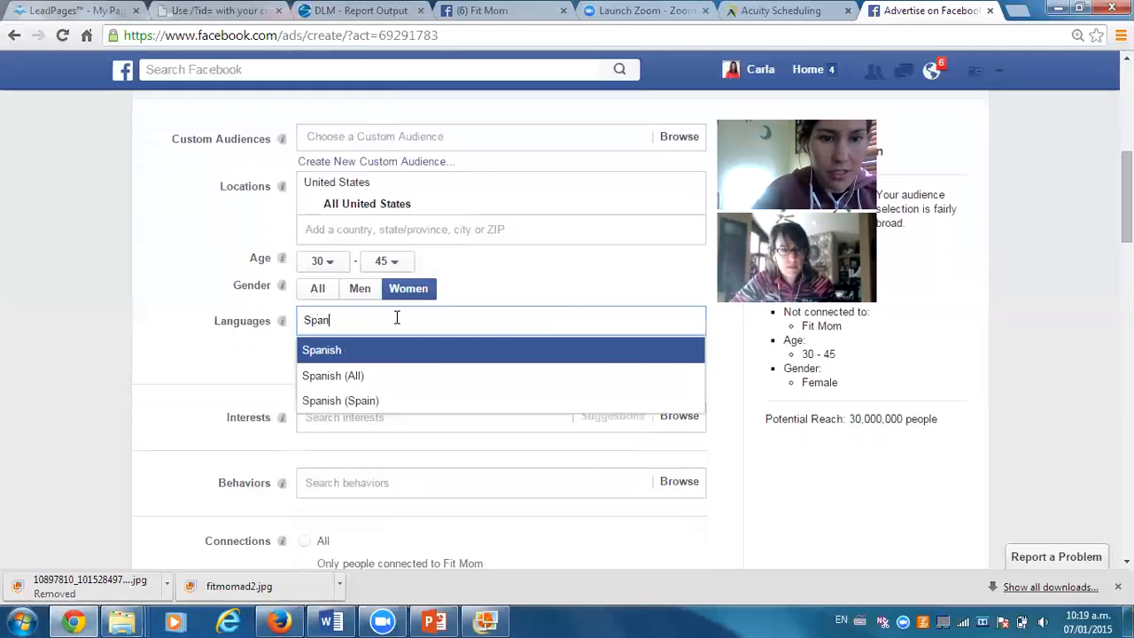
type("English")
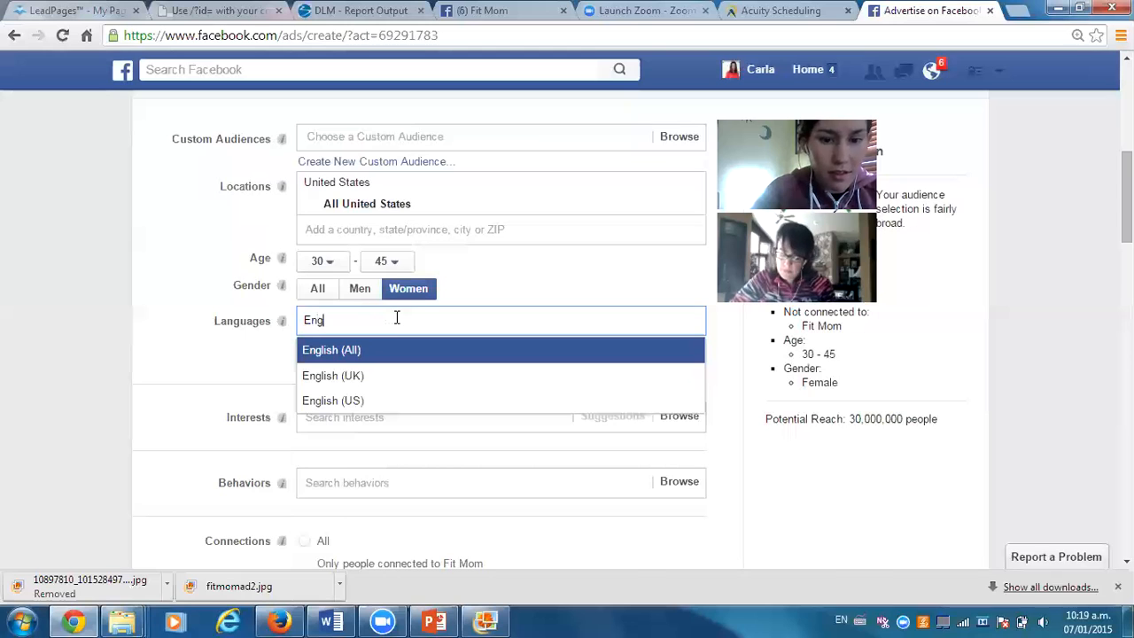
left_click(350, 350)
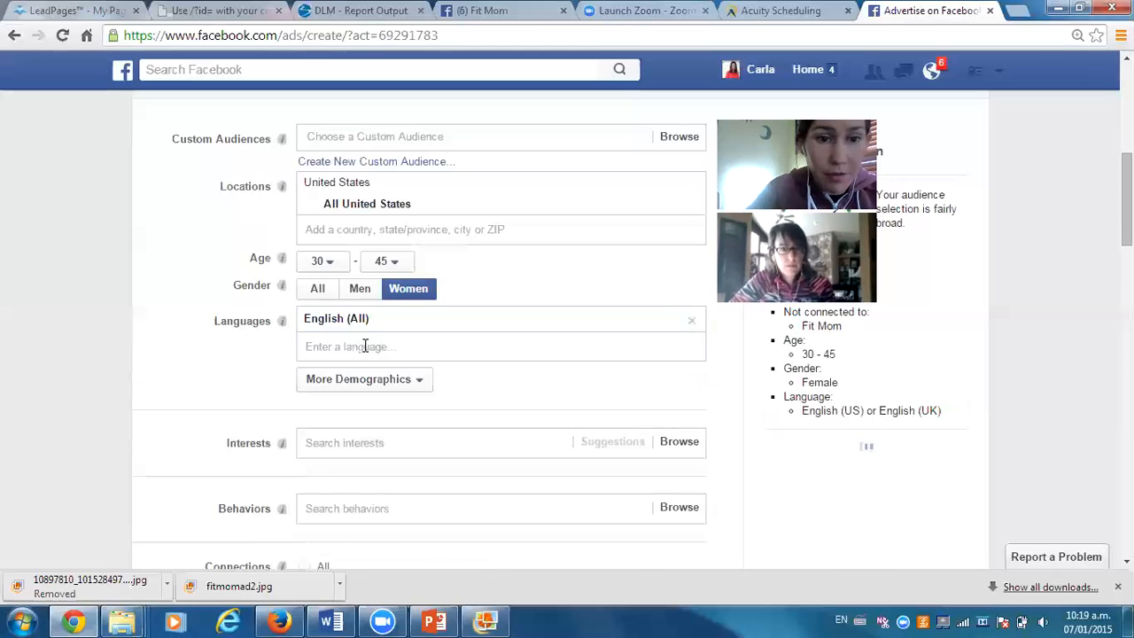
Add Spanish (All) as a second audience language.
left_click(363, 346)
type("Spanish")
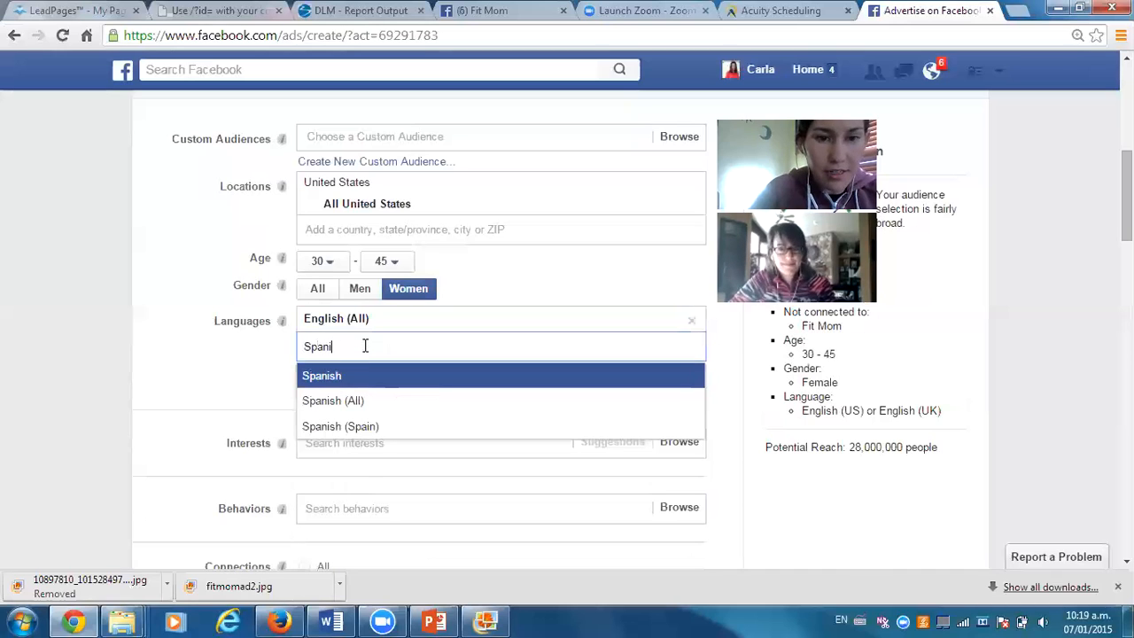
left_click(350, 402)
Browse the available interest categories, including the subcategories of Hobbies and activities, without selecting any.
left_click_drag(1127, 198, 1128, 209)
scroll(186, 349, "down", 1)
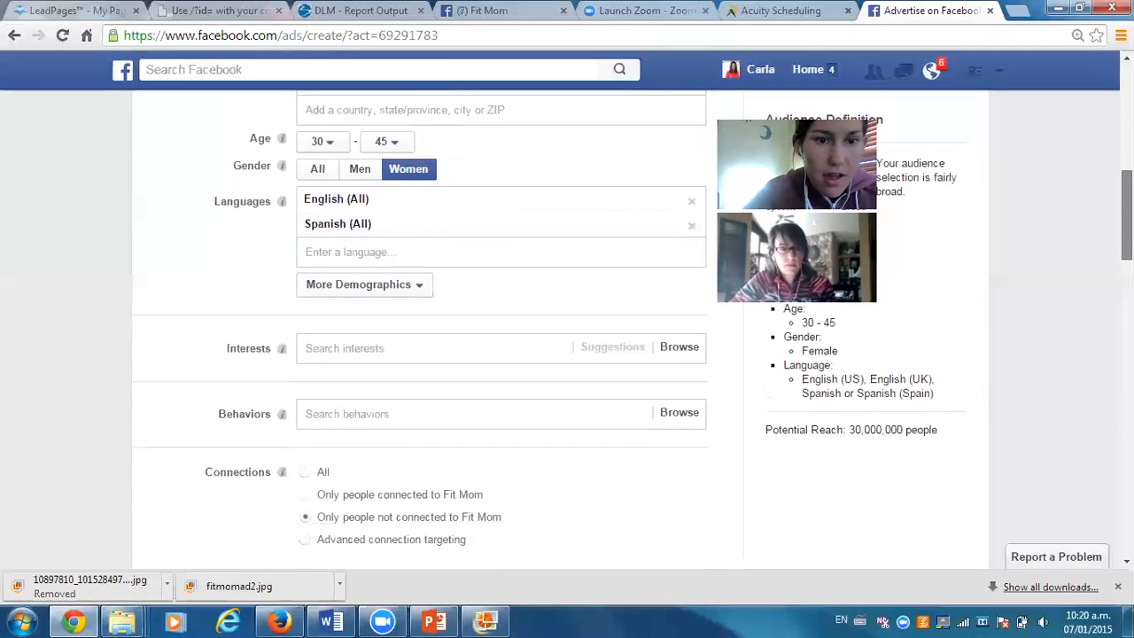
left_click(329, 326)
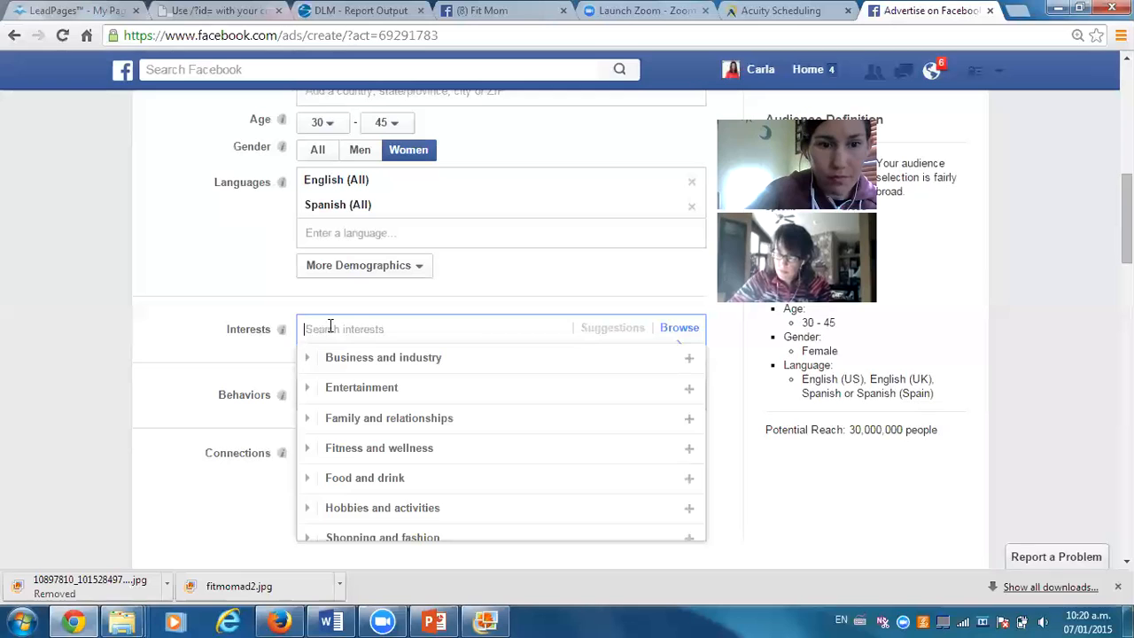
mouse_move(340, 367)
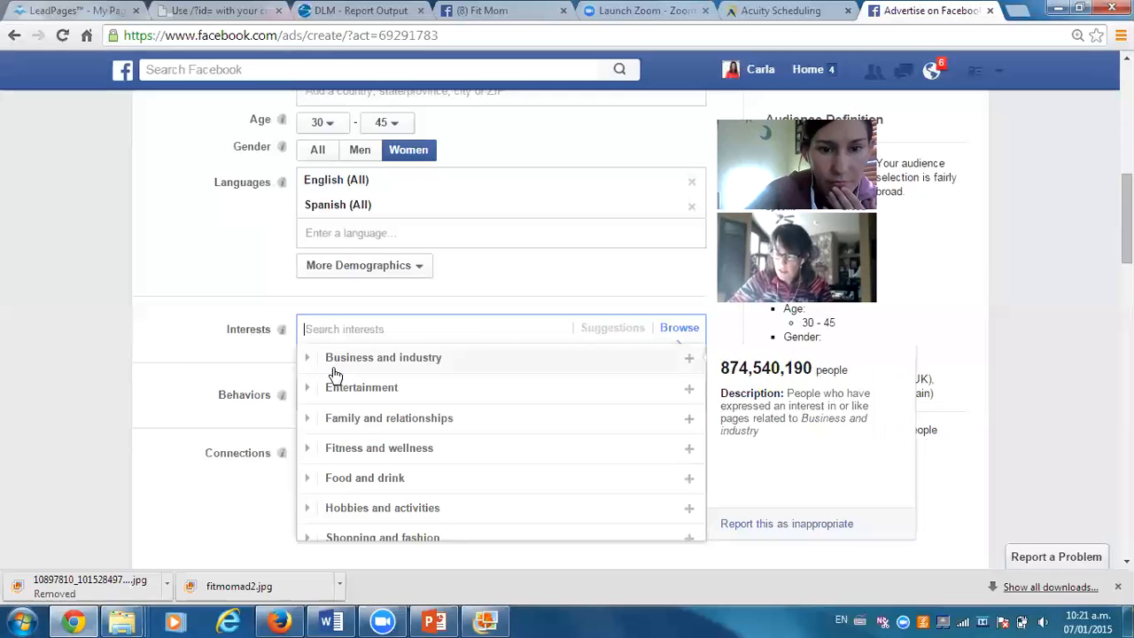
left_click(131, 330)
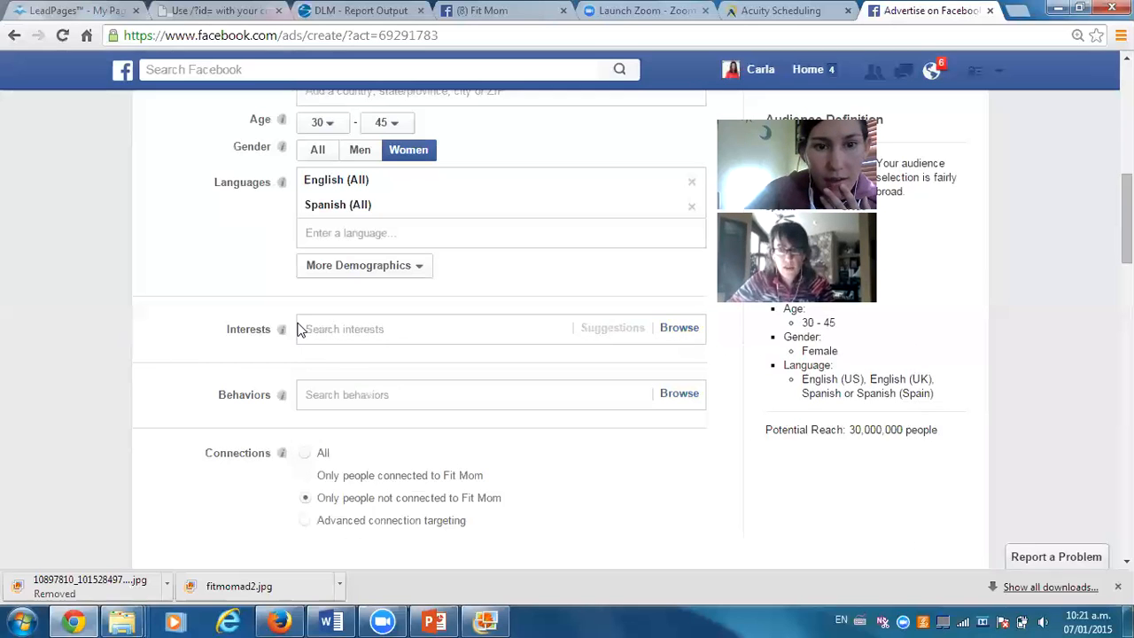
left_click(340, 330)
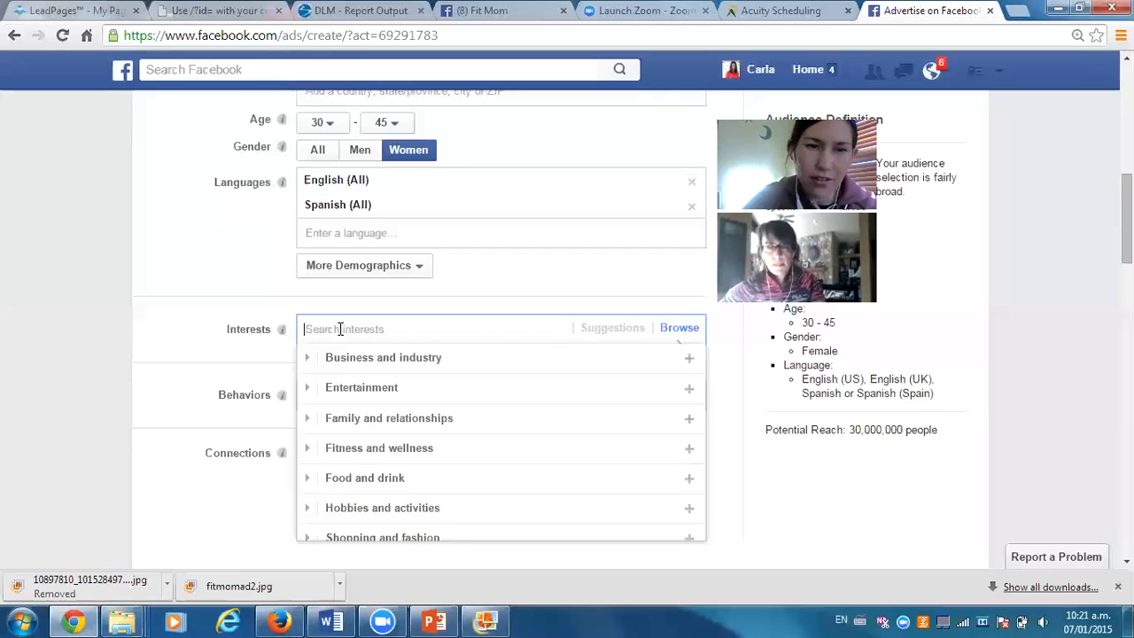
left_click(411, 512)
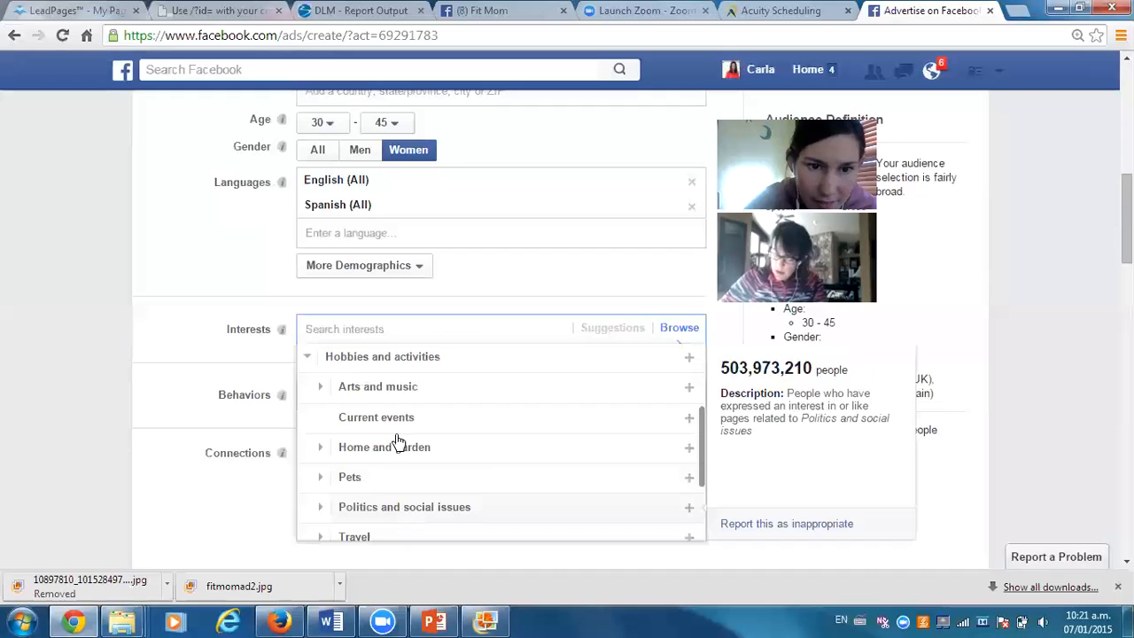
left_click_drag(701, 442, 713, 526)
left_click_drag(709, 400, 713, 380)
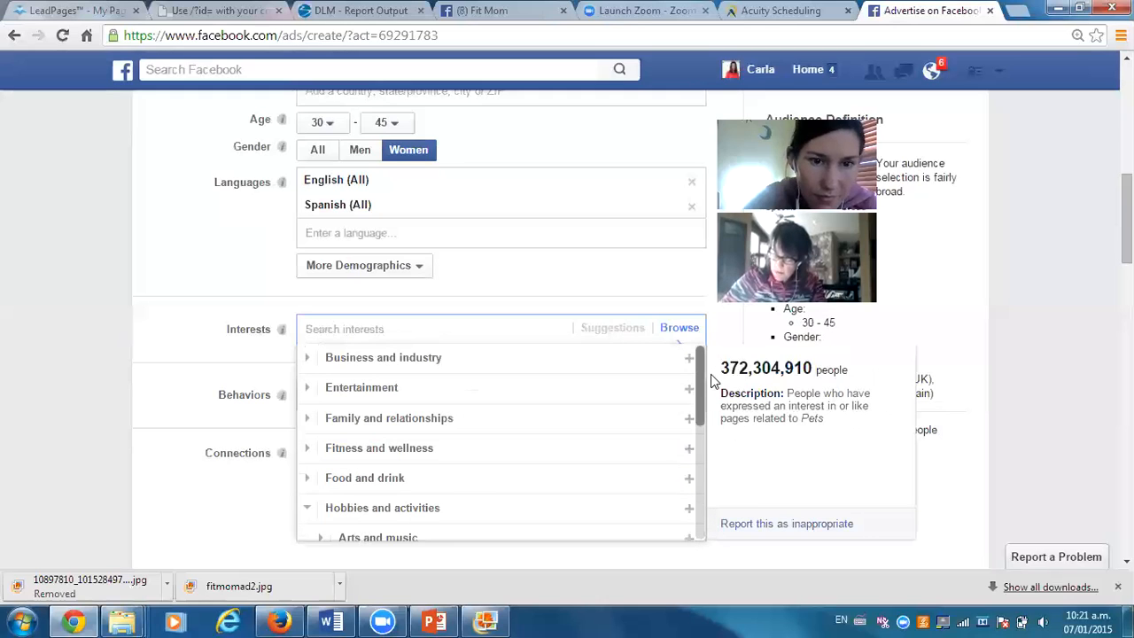
left_click(714, 370)
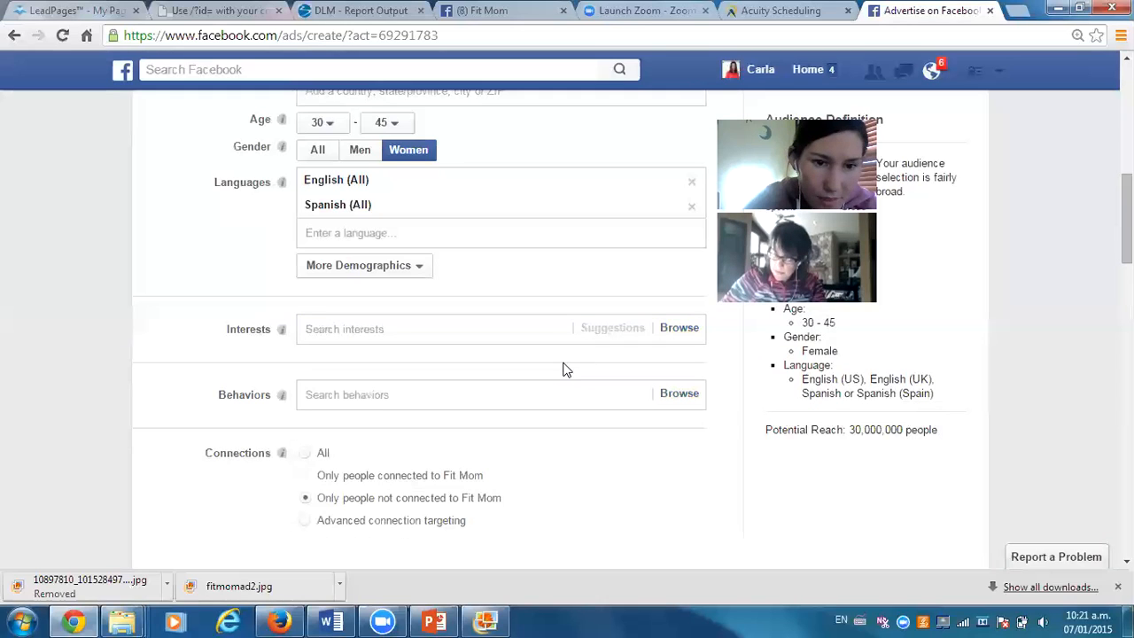
Add the Dieting interest from the Fitness and wellness category to the audience.
left_click(511, 326)
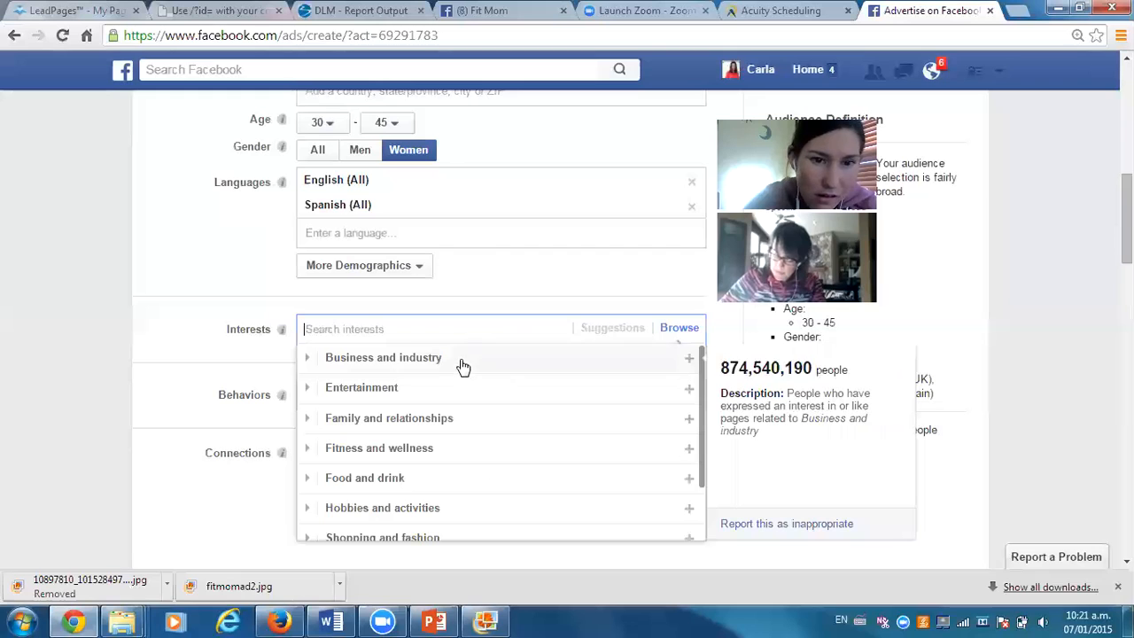
left_click(427, 454)
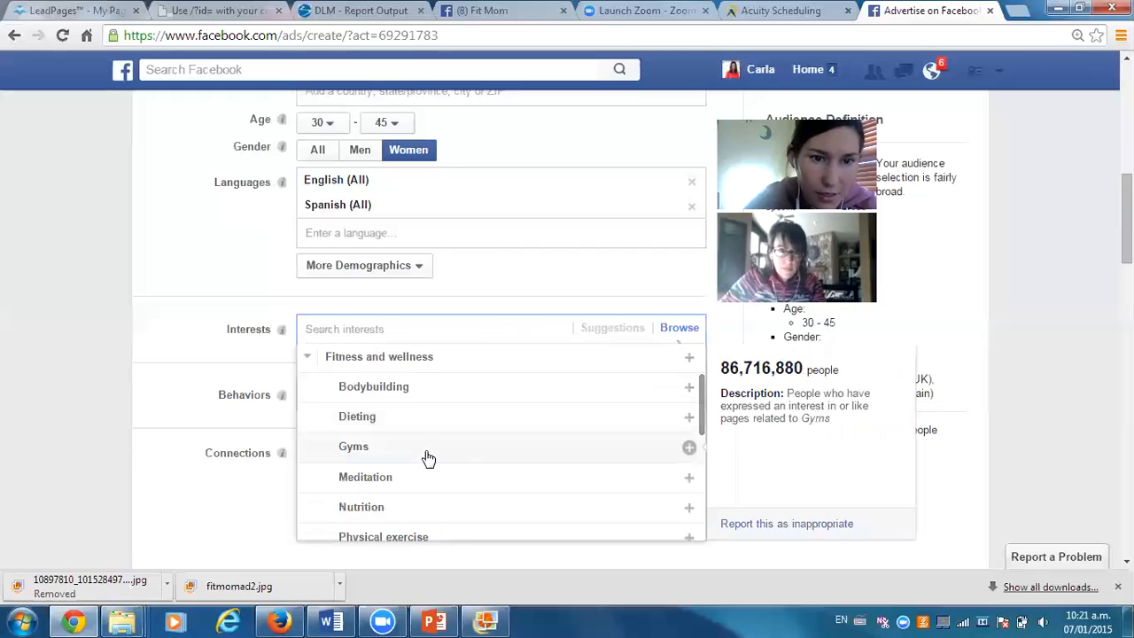
left_click(370, 424)
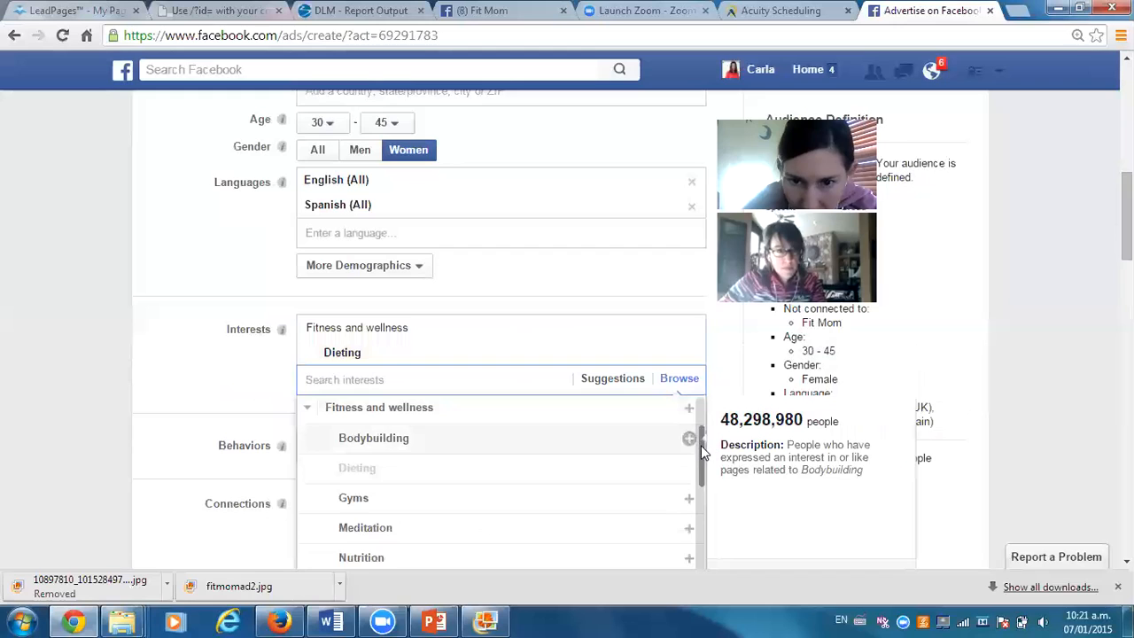
left_click_drag(701, 452, 701, 471)
left_click(447, 477)
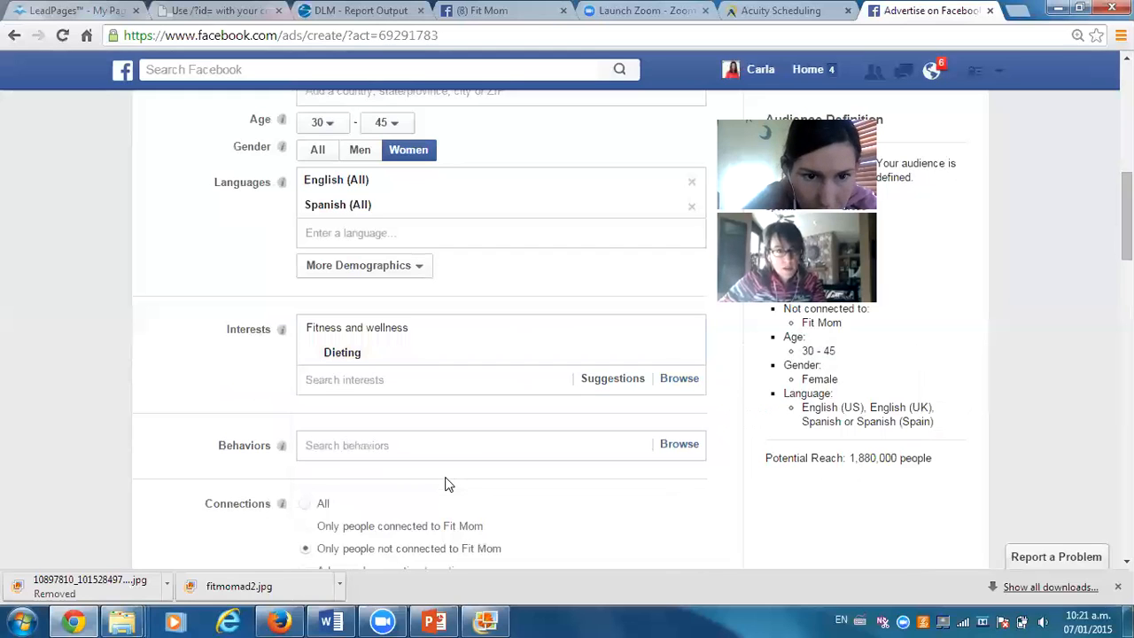
Add Physical exercise from the suggested interests and close the suggestions.
left_click(490, 376)
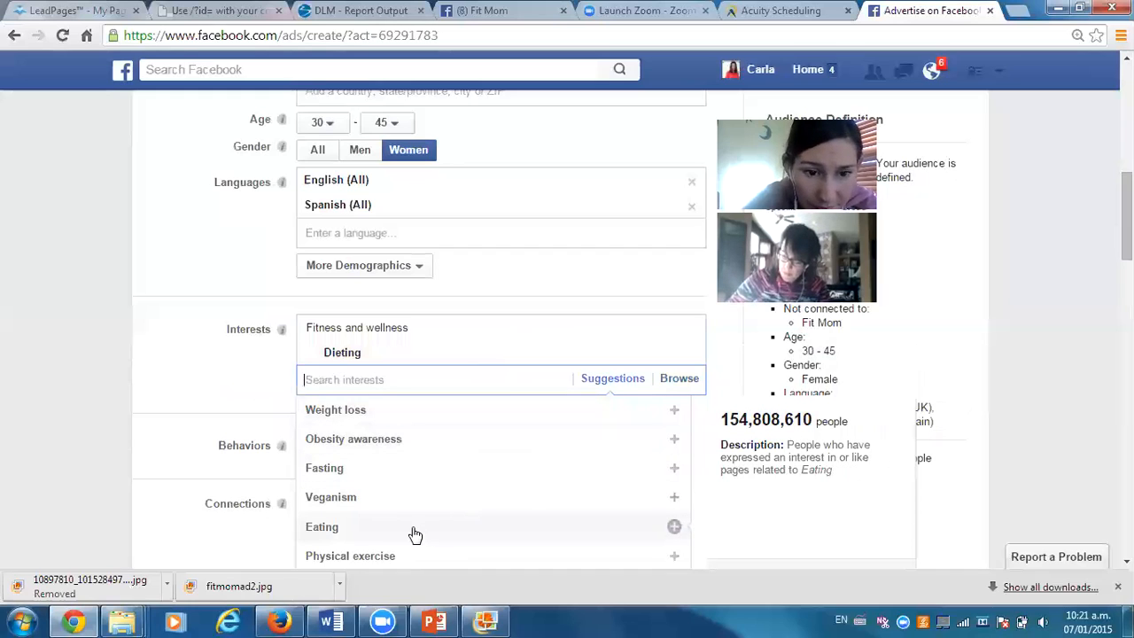
left_click(344, 557)
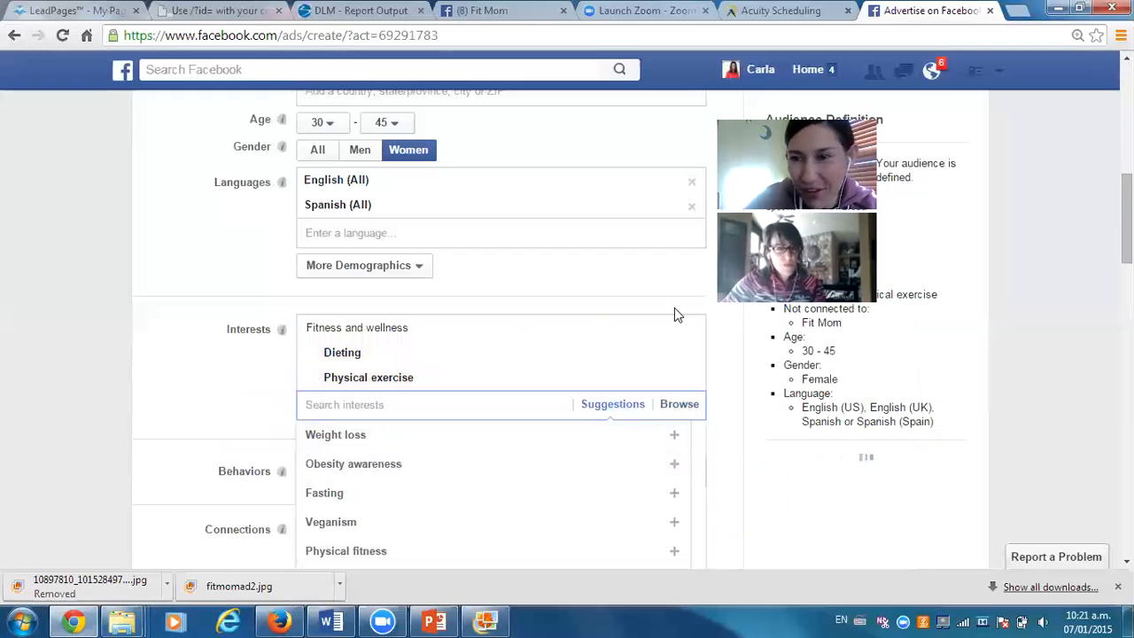
scroll(675, 308, "down", 1)
scroll(675, 307, "down", 1)
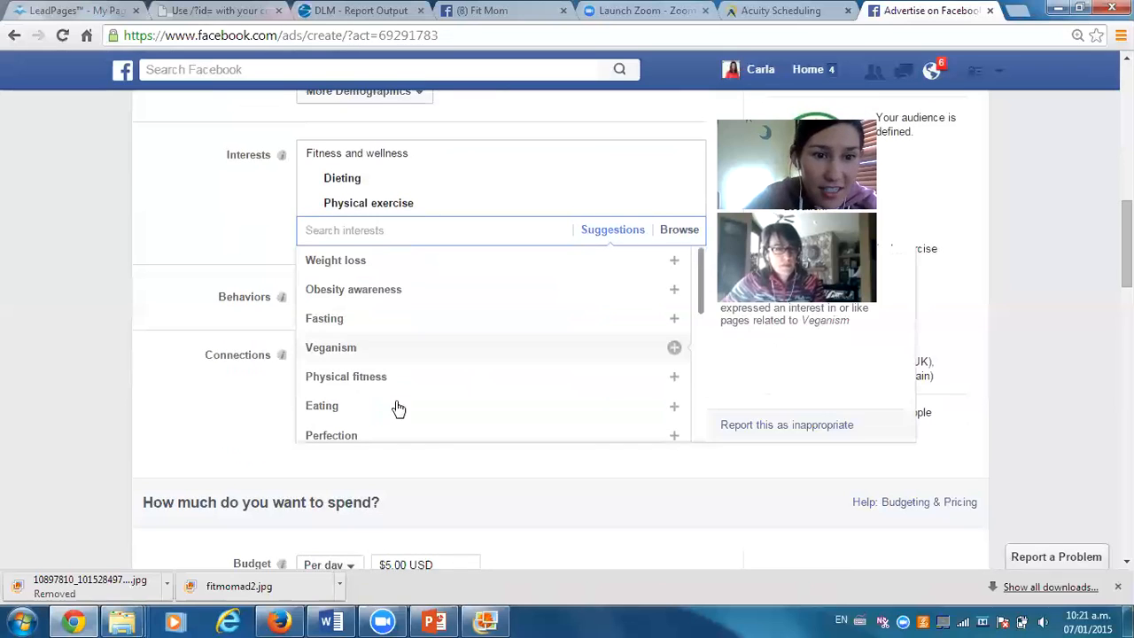
left_click(239, 399)
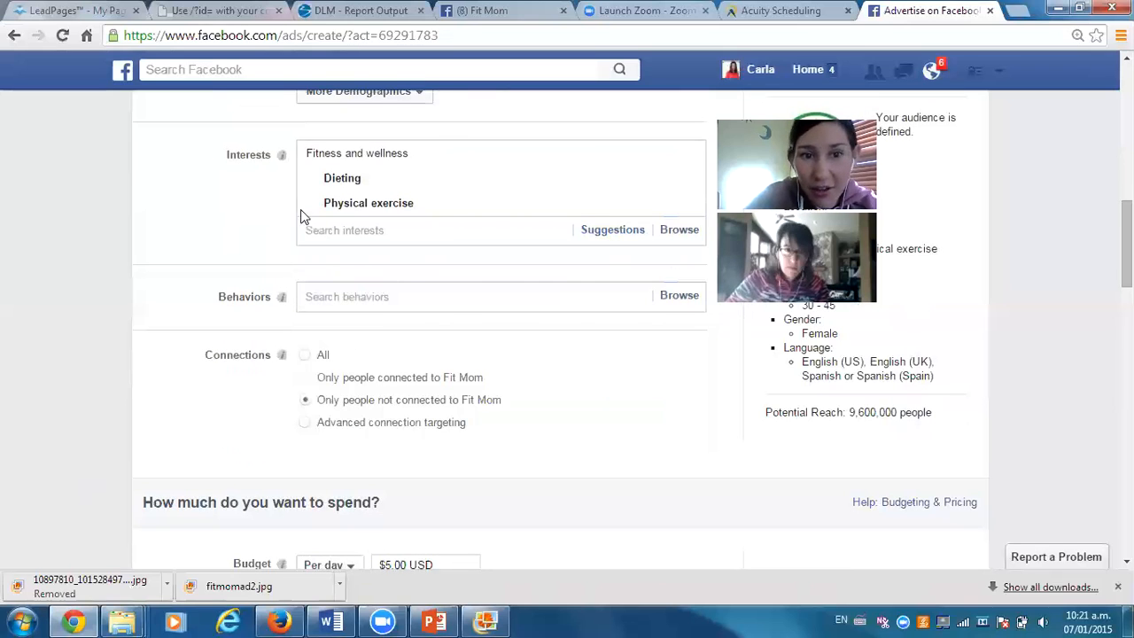
View the available behavior targeting categories without selecting any.
left_click(361, 296)
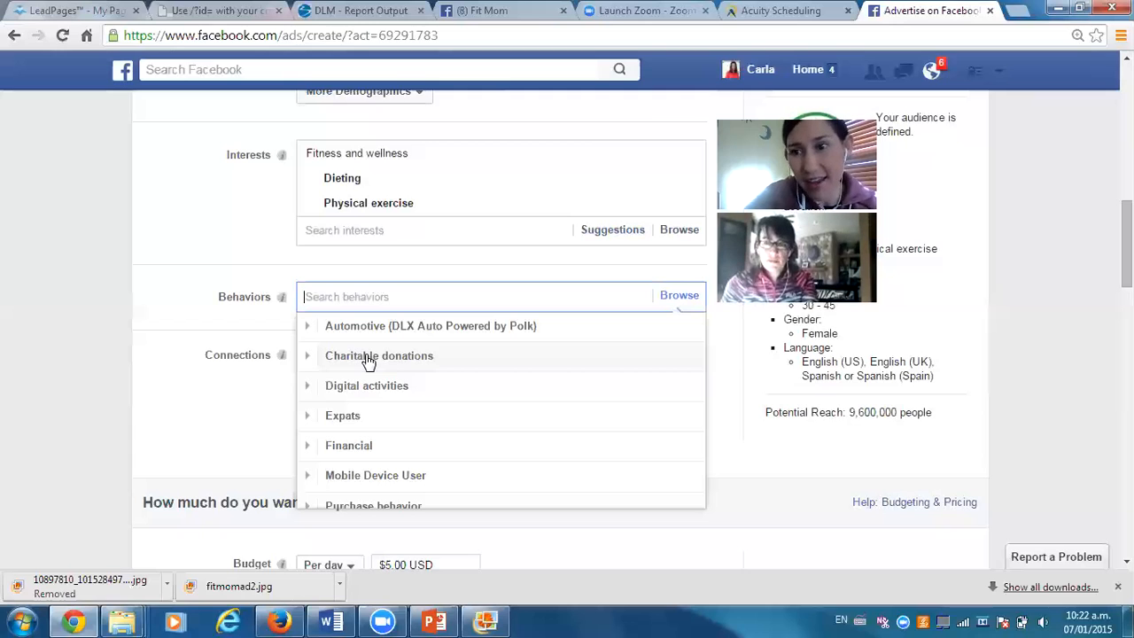
left_click(1079, 220)
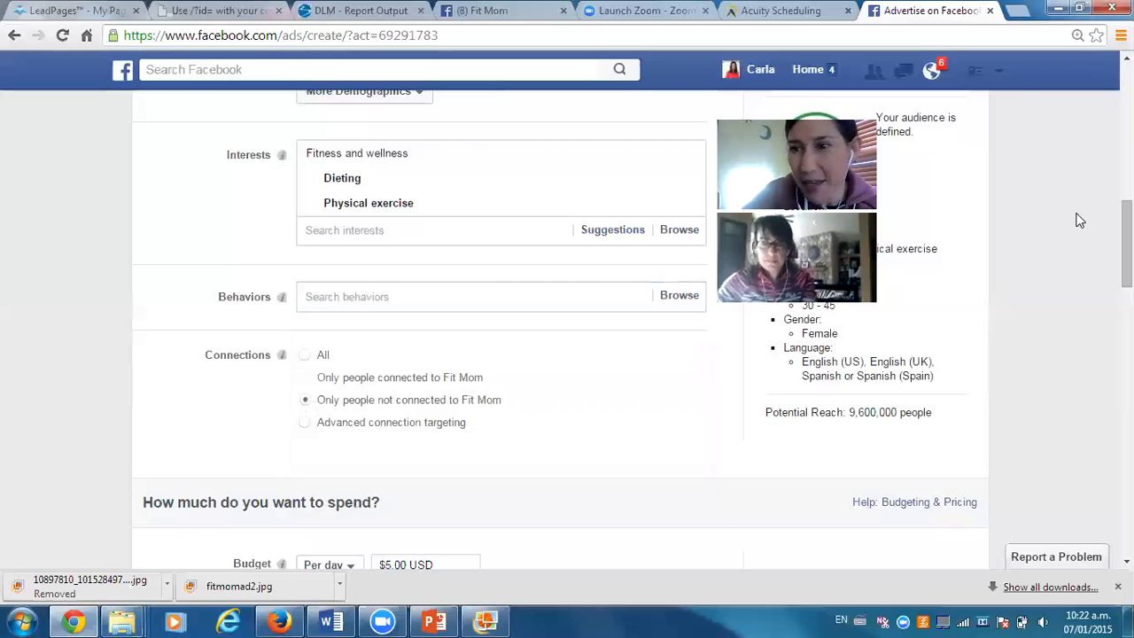
Try the Lifetime Budget option for the ad set, and return the budget type to Per day.
scroll(560, 346, "down", 2)
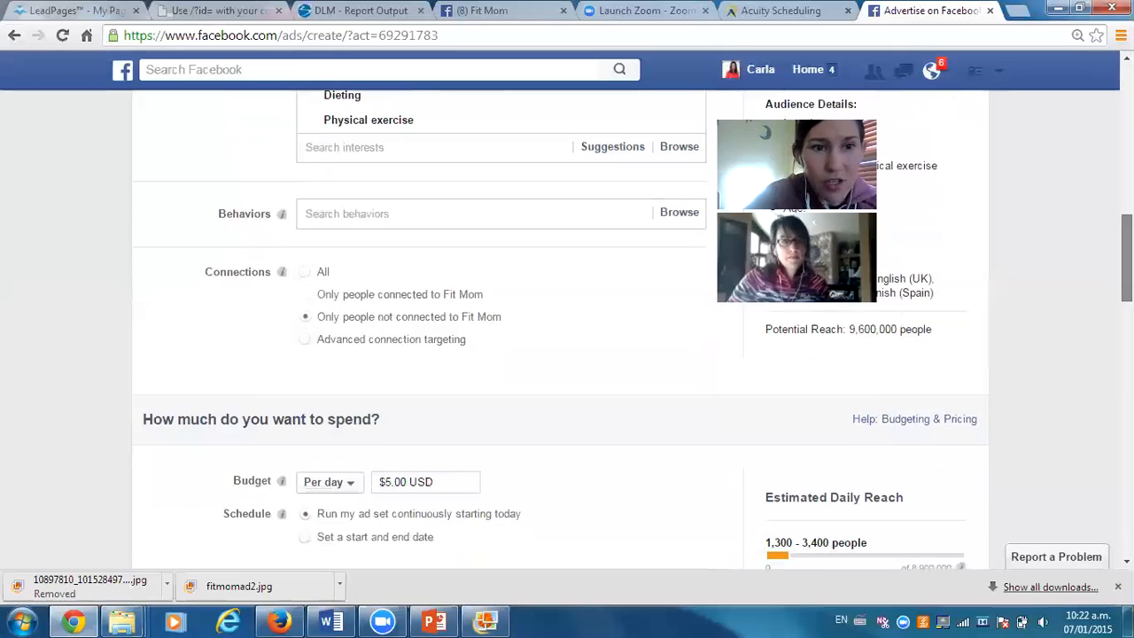
scroll(577, 230, "down", 1)
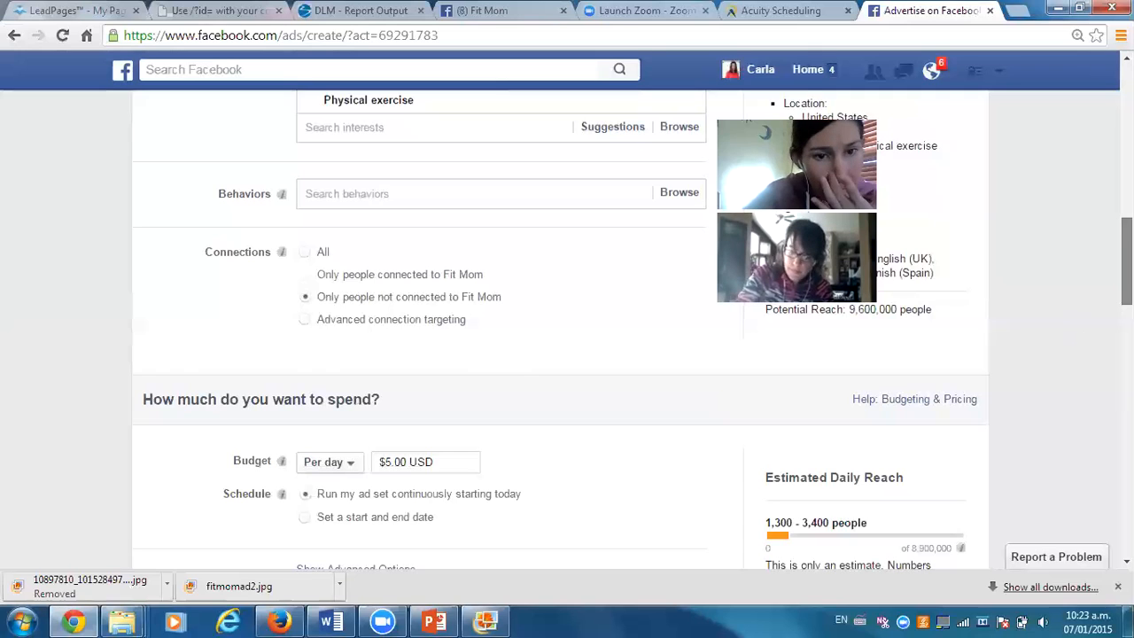
left_click_drag(1127, 261, 1127, 302)
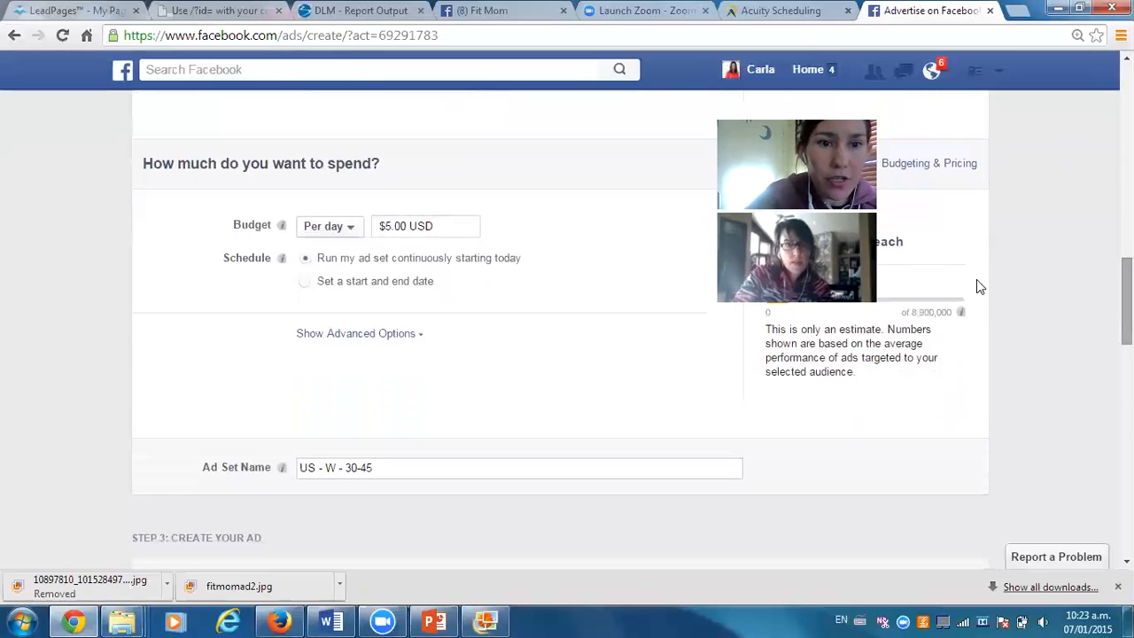
left_click(350, 228)
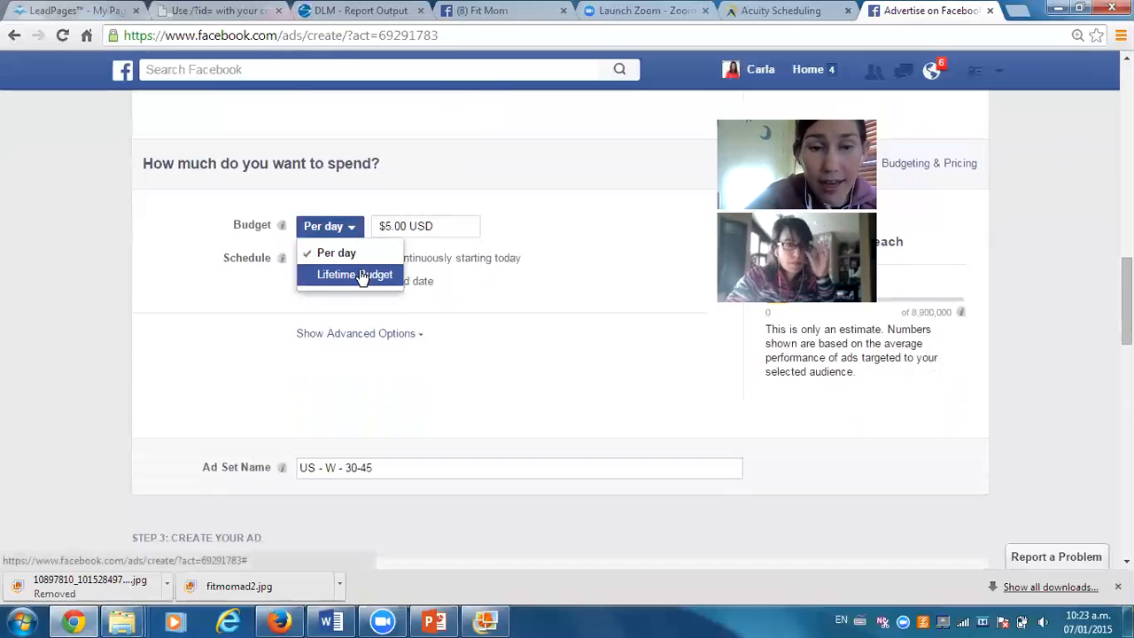
left_click(359, 276)
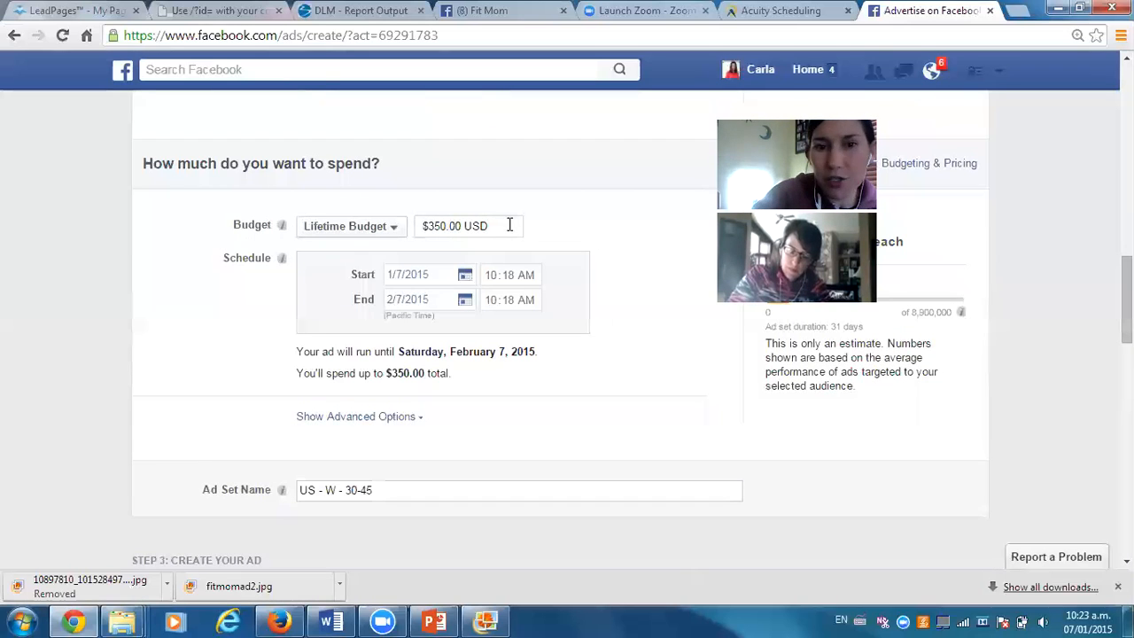
left_click(395, 232)
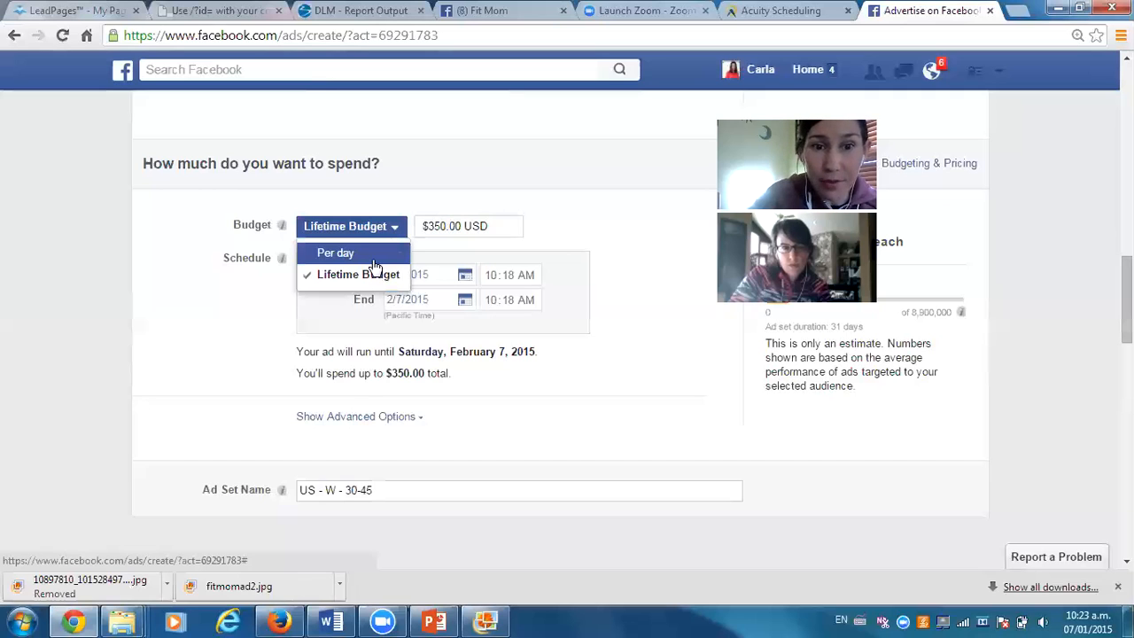
left_click(375, 257)
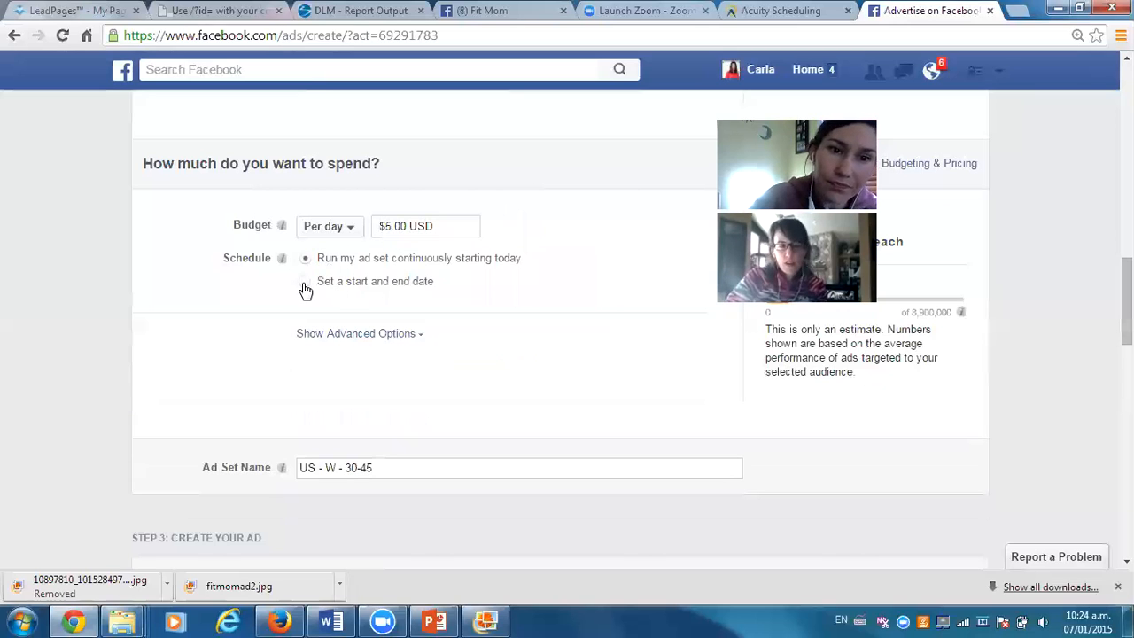
Show the advanced budget options and try pricing by the amount a Page like is worth, selecting the target bid.
left_click(352, 336)
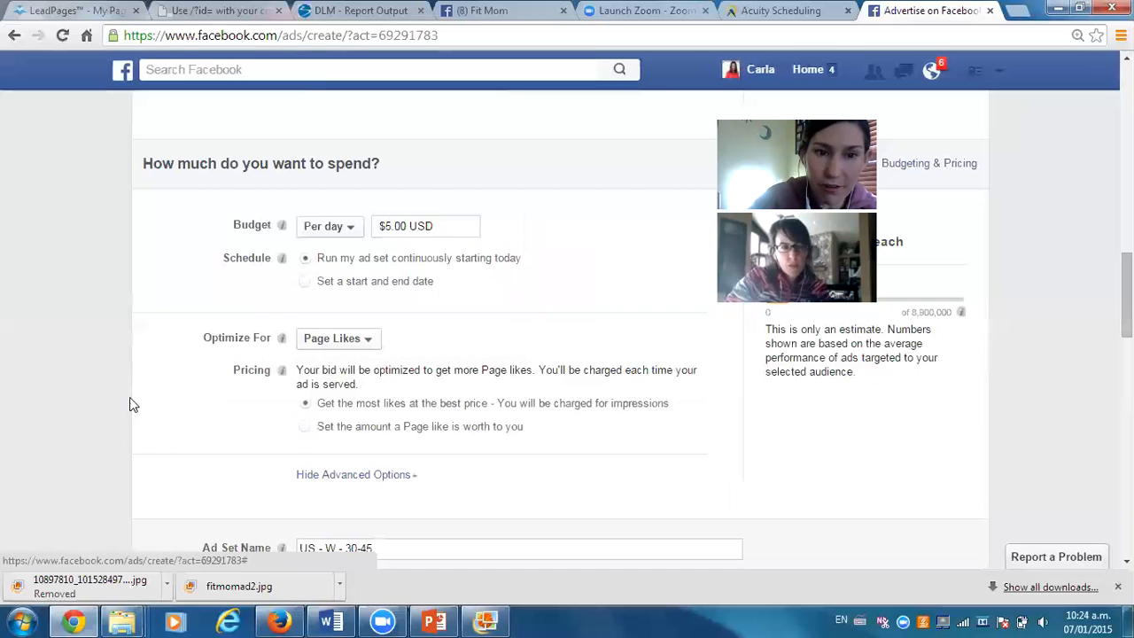
left_click_drag(1127, 295, 1127, 304)
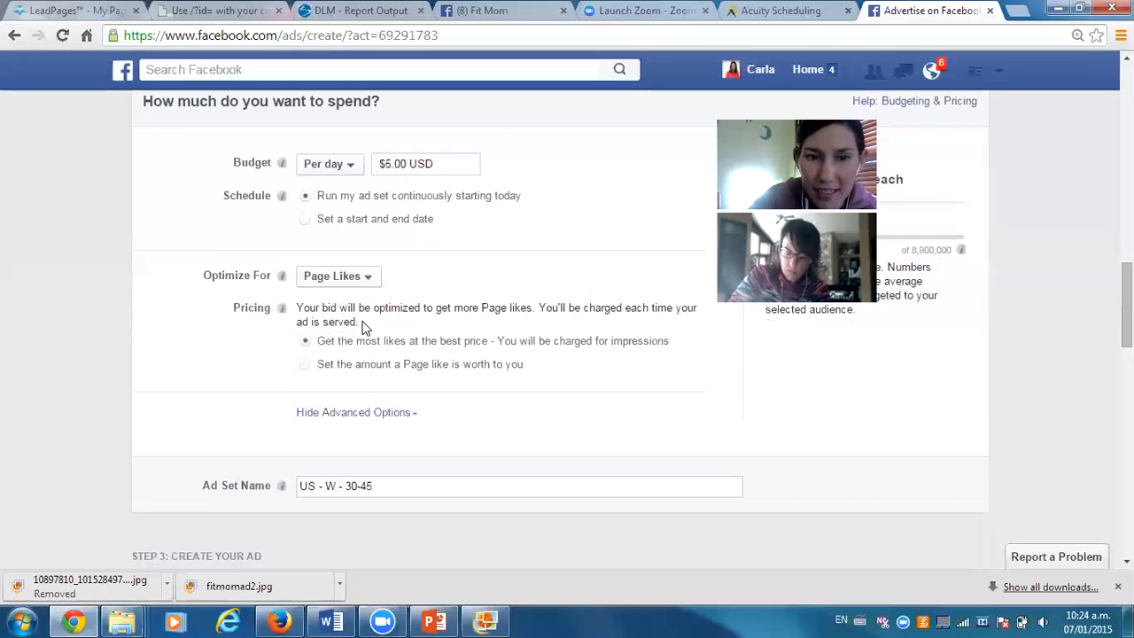
left_click(305, 364)
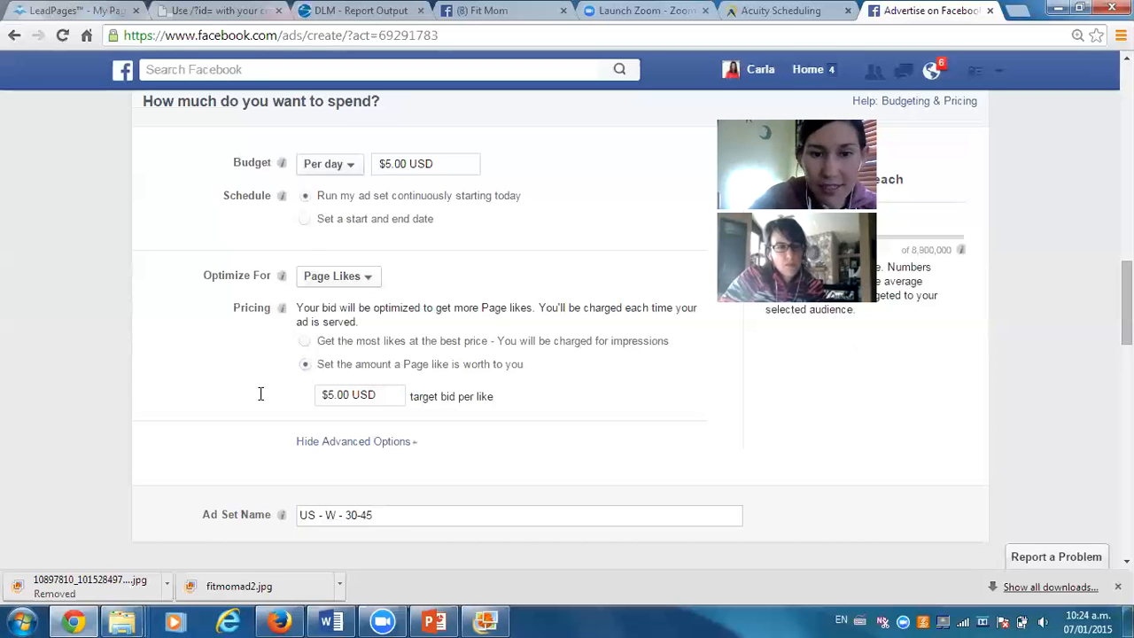
key("ctrl+a")
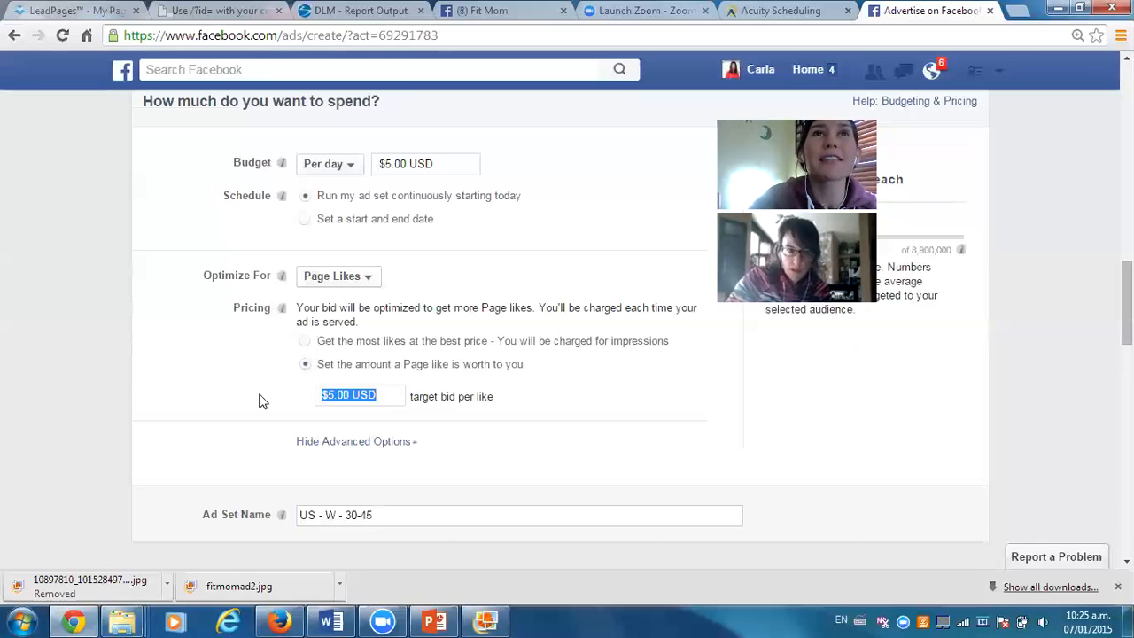
Open Calculator, divide 5 by 30 to work out a cost per like, and close it.
left_click(22, 621)
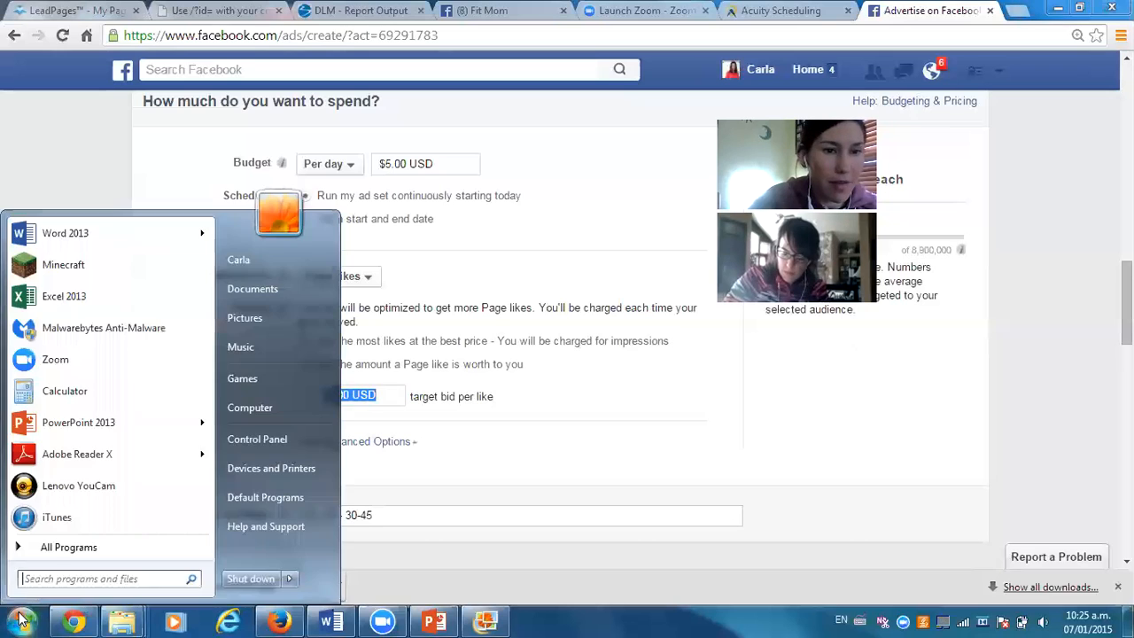
left_click(59, 389)
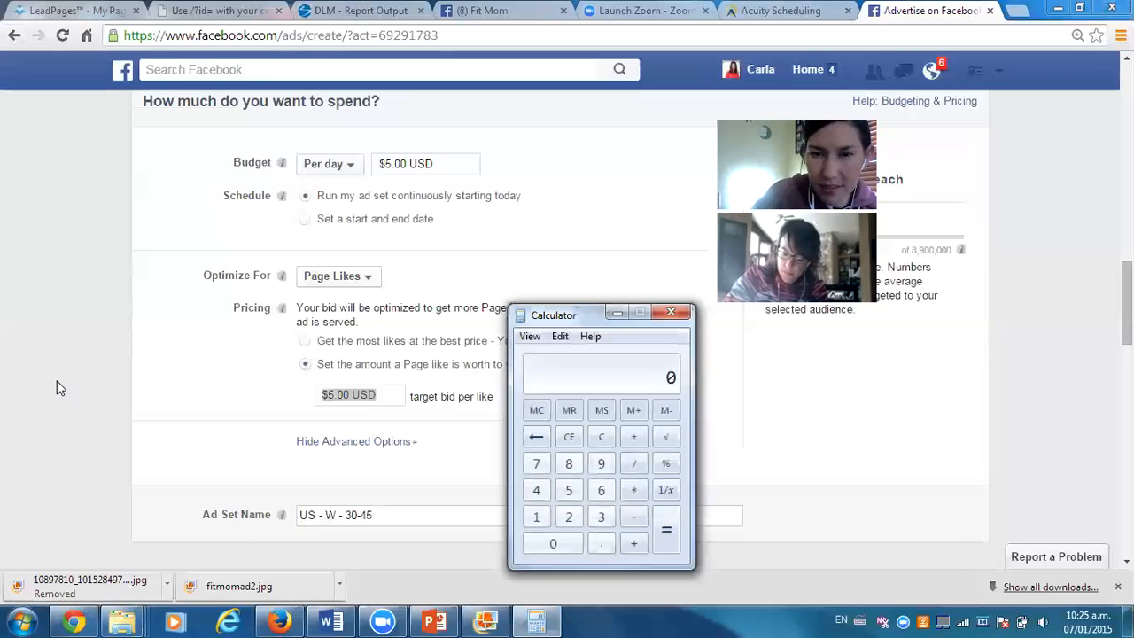
type("5/")
type("30")
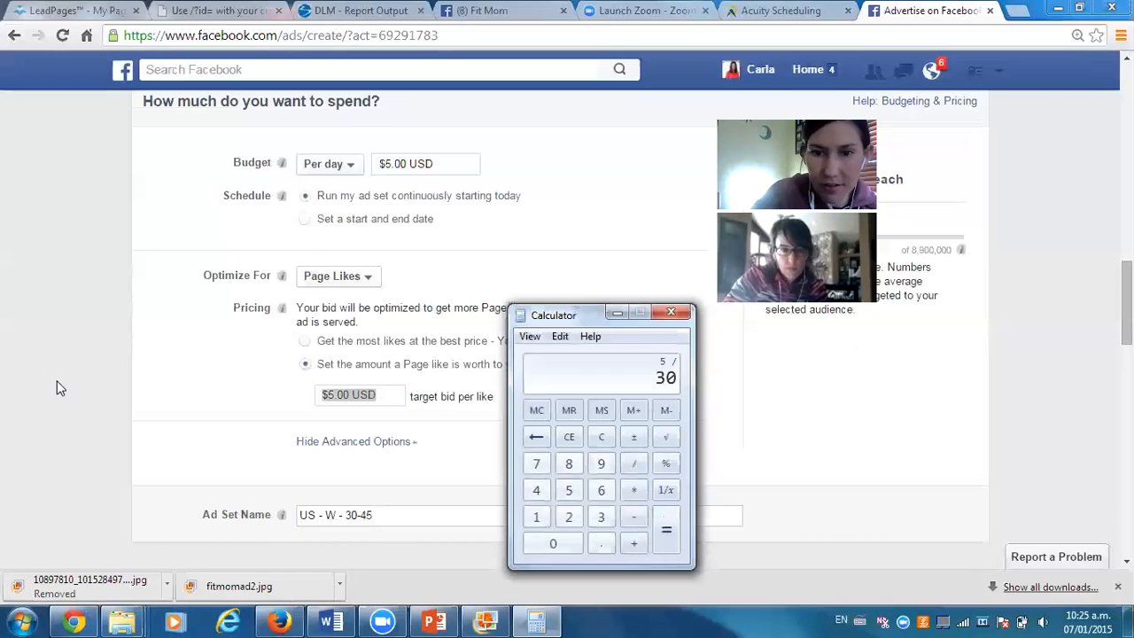
key("Return")
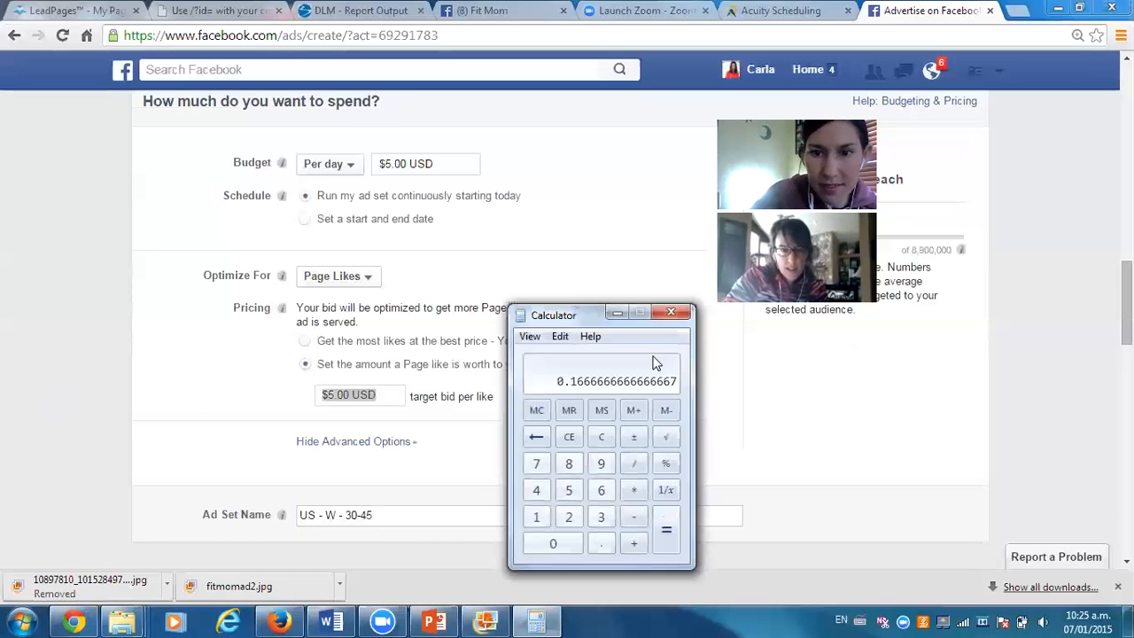
left_click(673, 313)
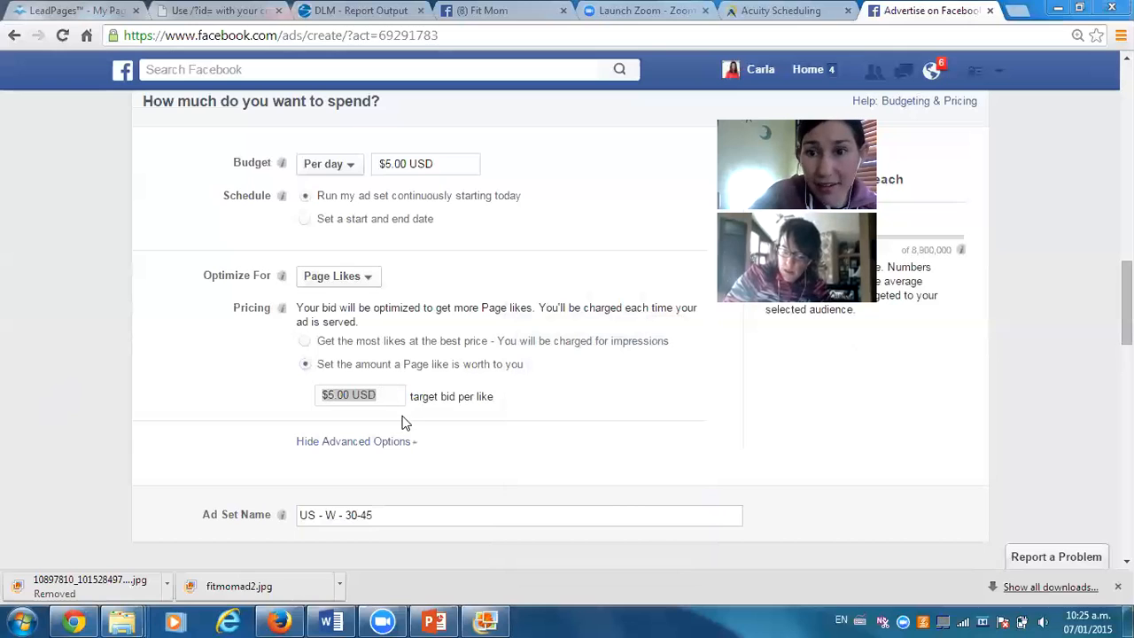
Return the pricing to getting the most likes at the best price.
left_click(305, 342)
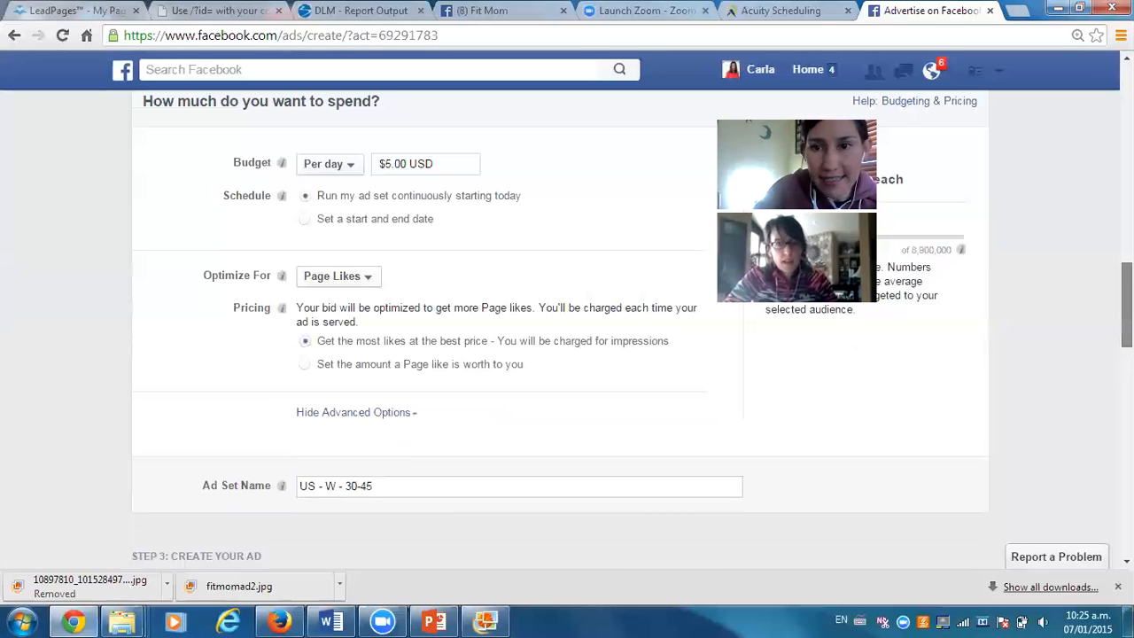
scroll(567, 330, "down", 1)
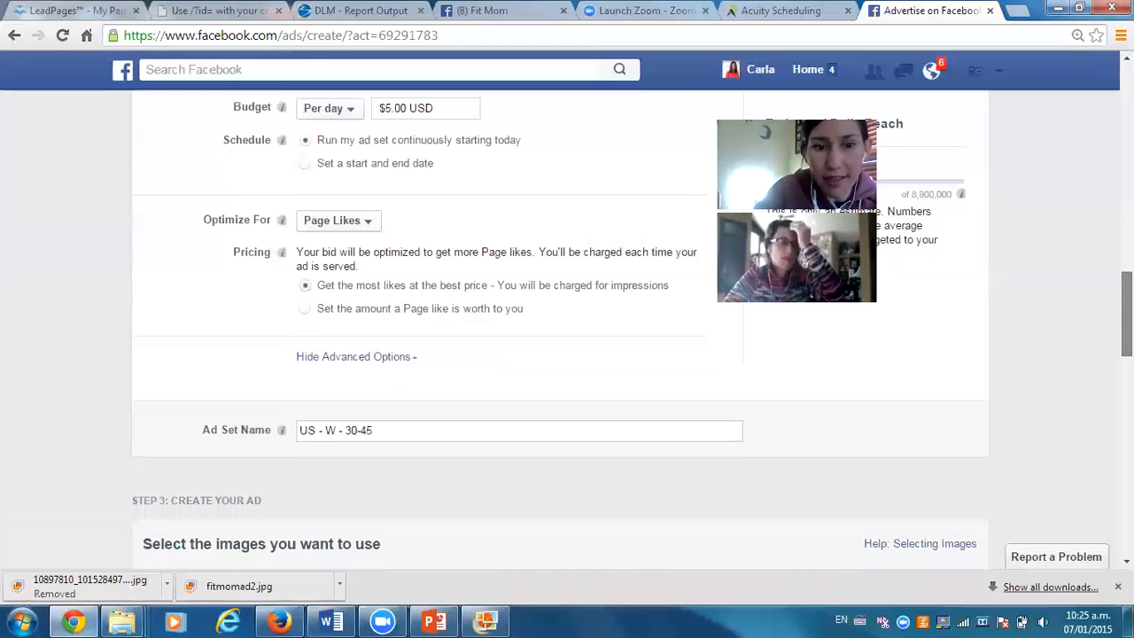
left_click_drag(1127, 315, 1127, 324)
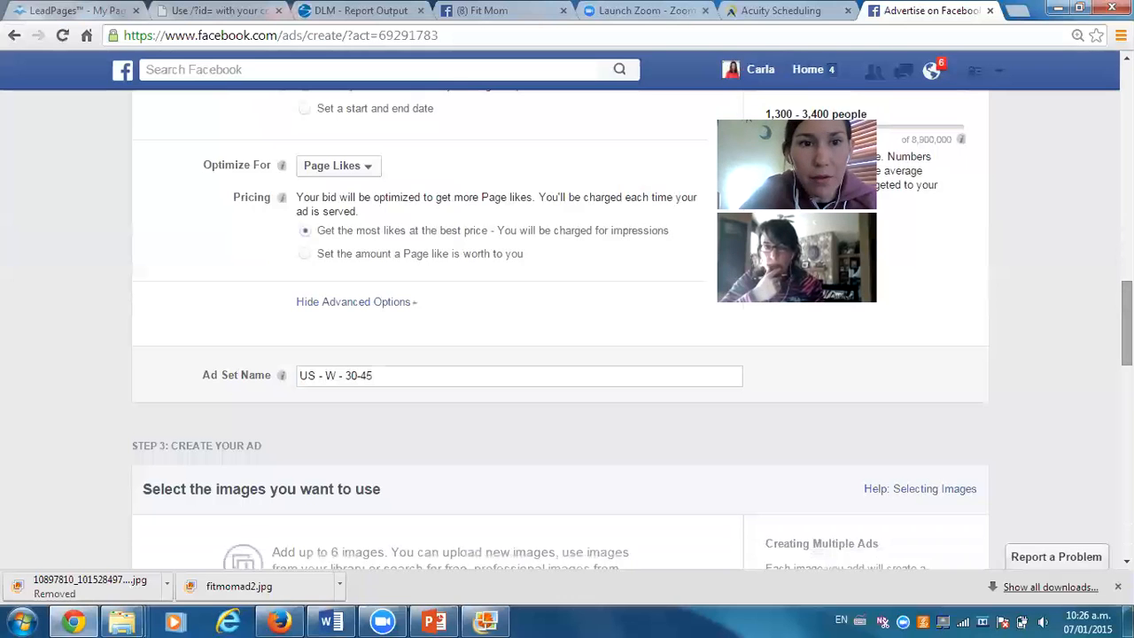
Schedule the ad set to run with a start and end date.
scroll(1048, 271, "up", 3)
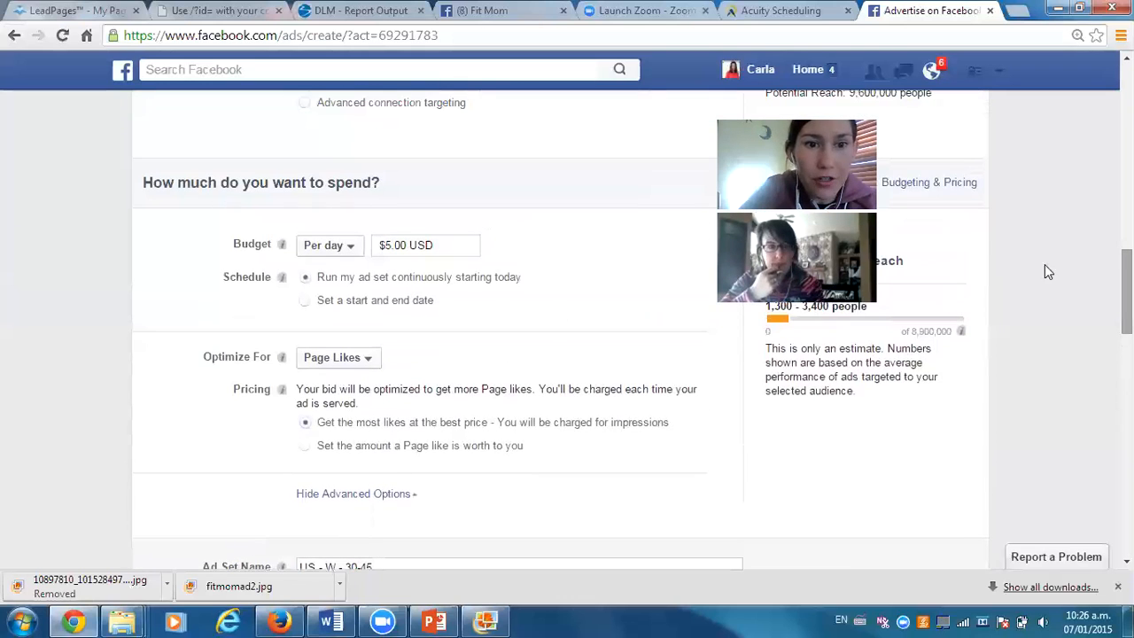
left_click(304, 302)
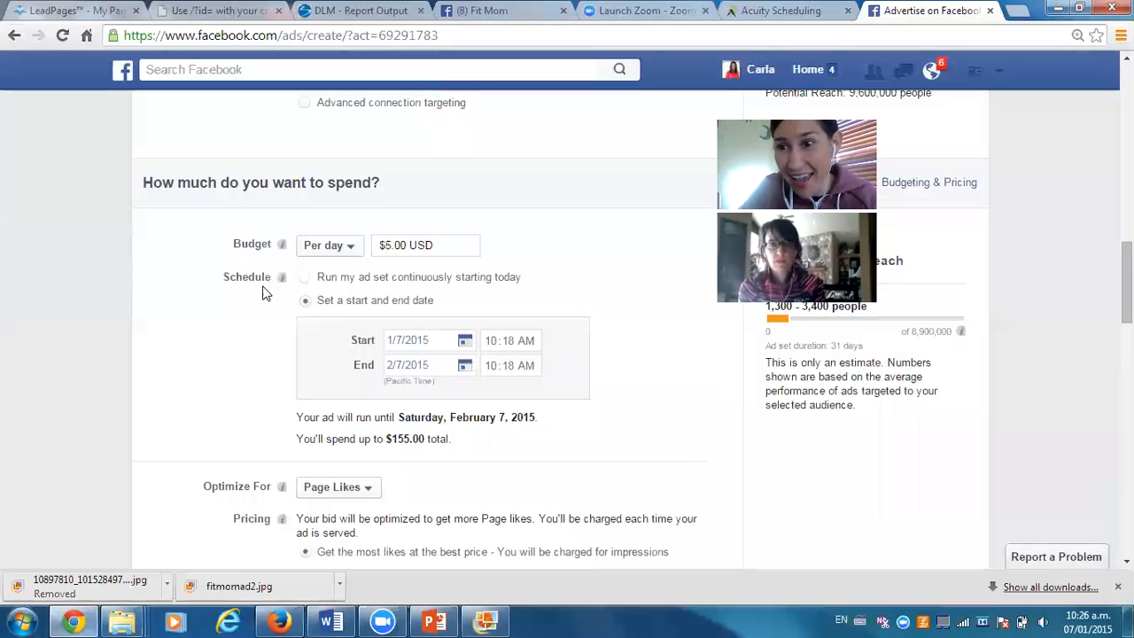
Review the ad set from the campaign name and audience settings through the budget, schedule, pricing and ad set name.
scroll(567, 346, "up", 5)
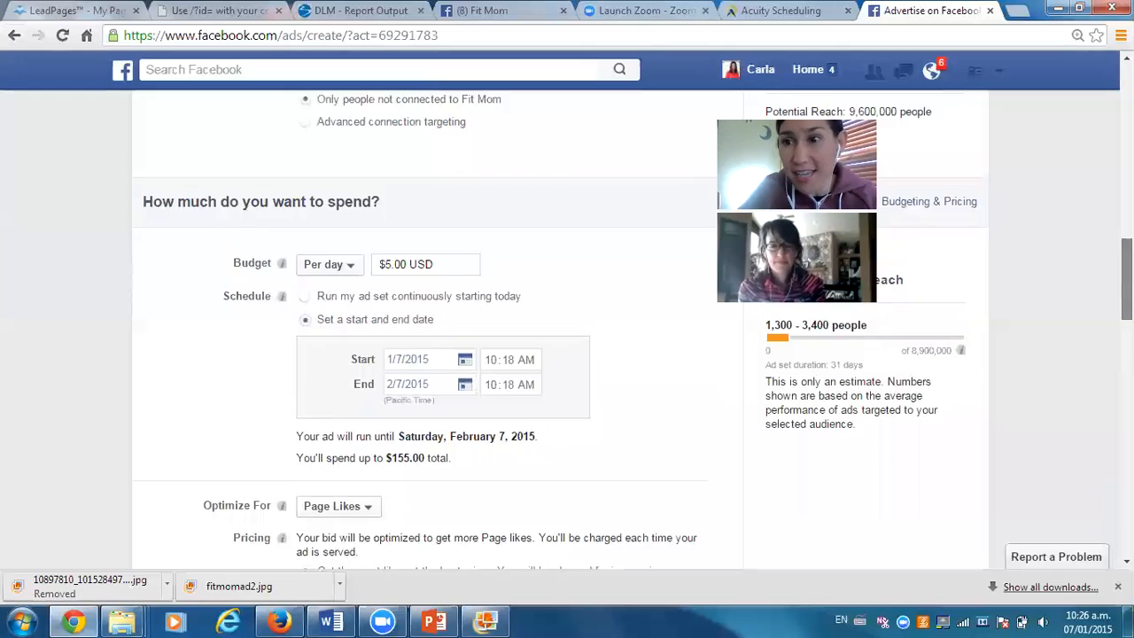
scroll(567, 346, "up", 5)
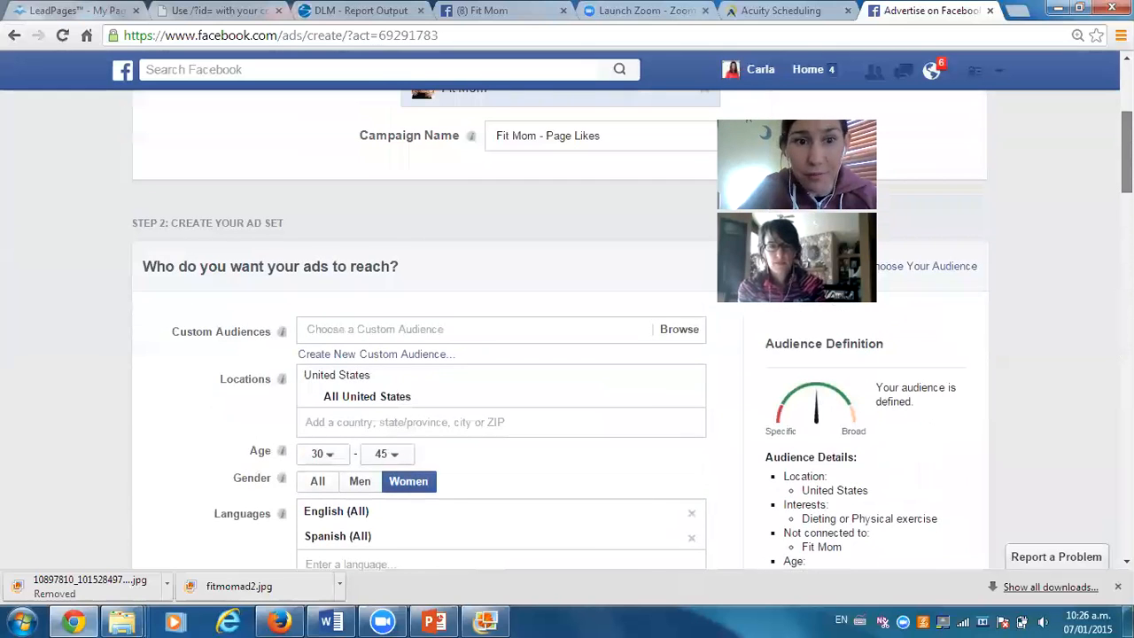
scroll(567, 346, "down", 10)
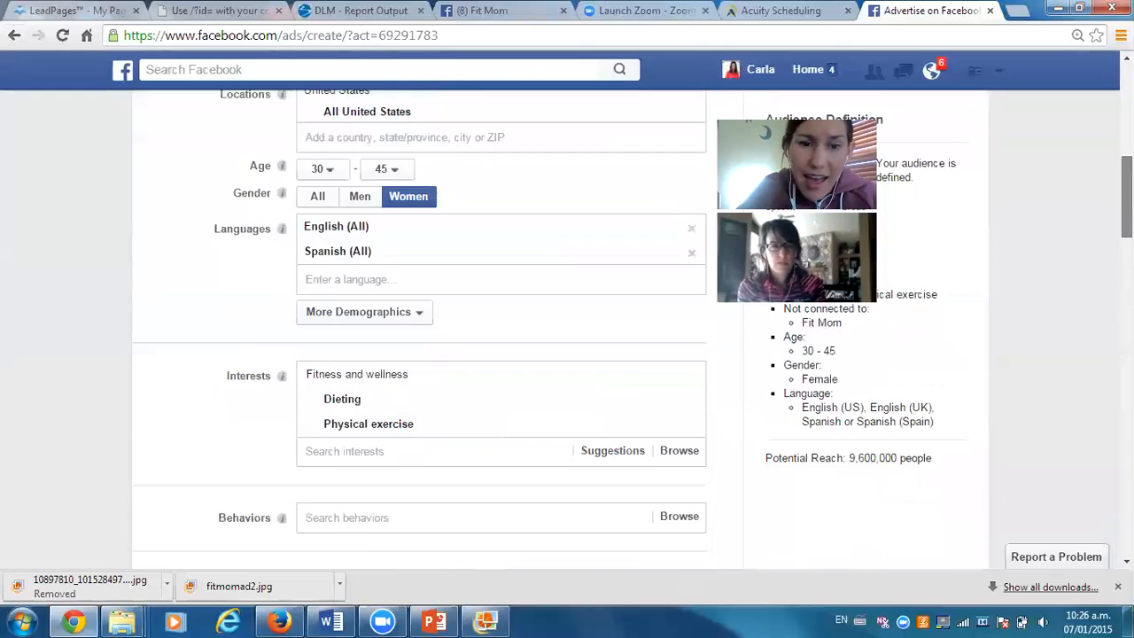
scroll(567, 345, "down", 1)
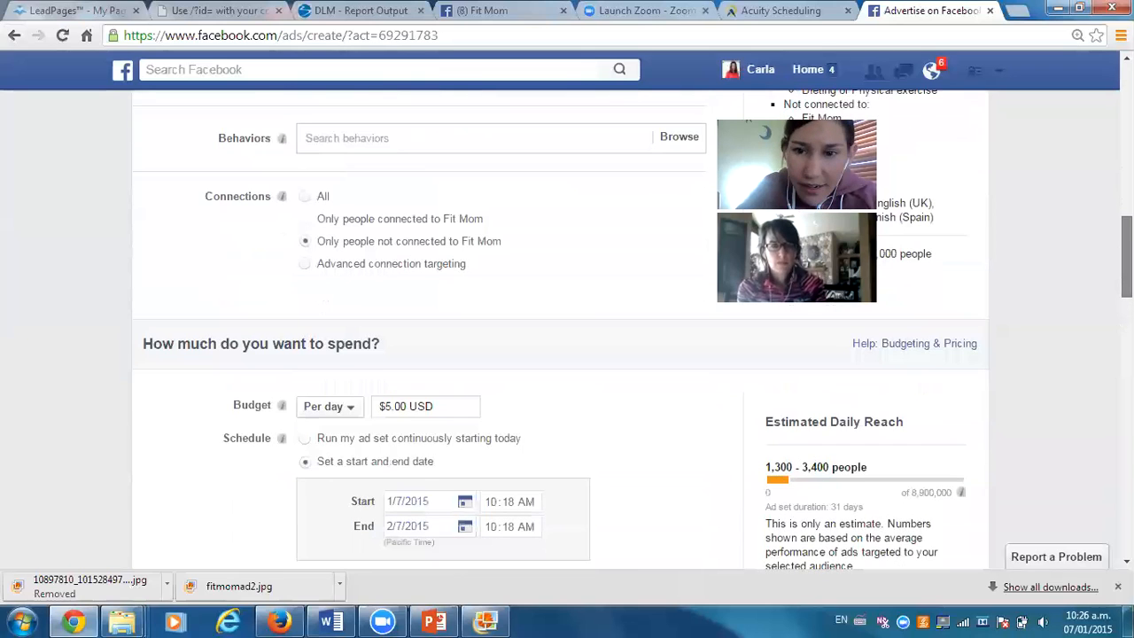
scroll(567, 345, "down", 2)
scroll(567, 346, "down", 2)
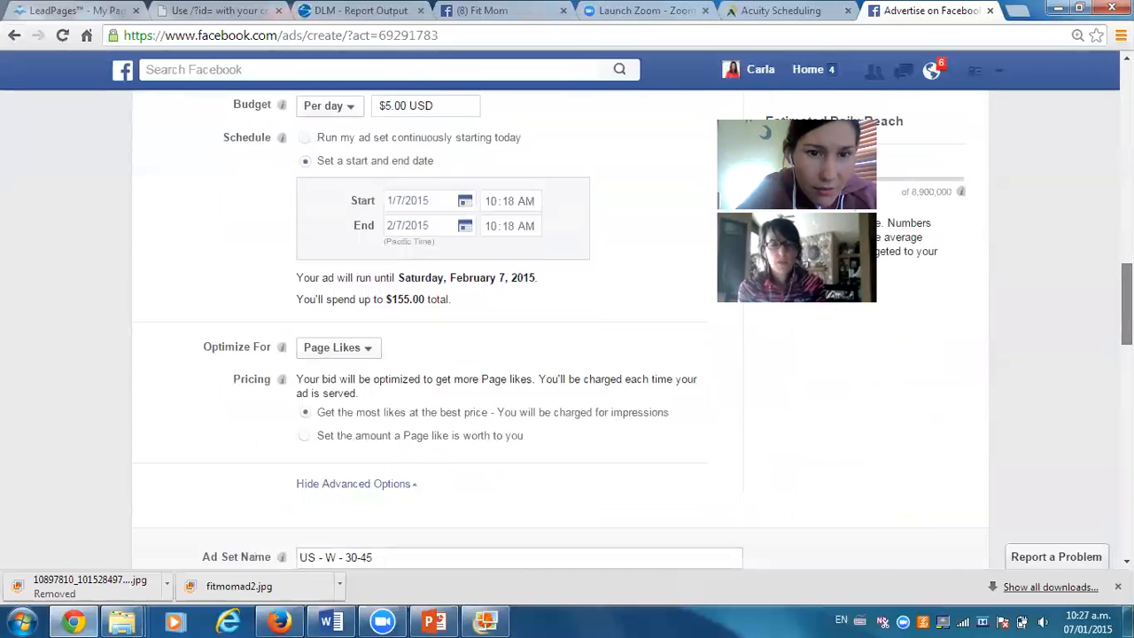
scroll(567, 346, "down", 2)
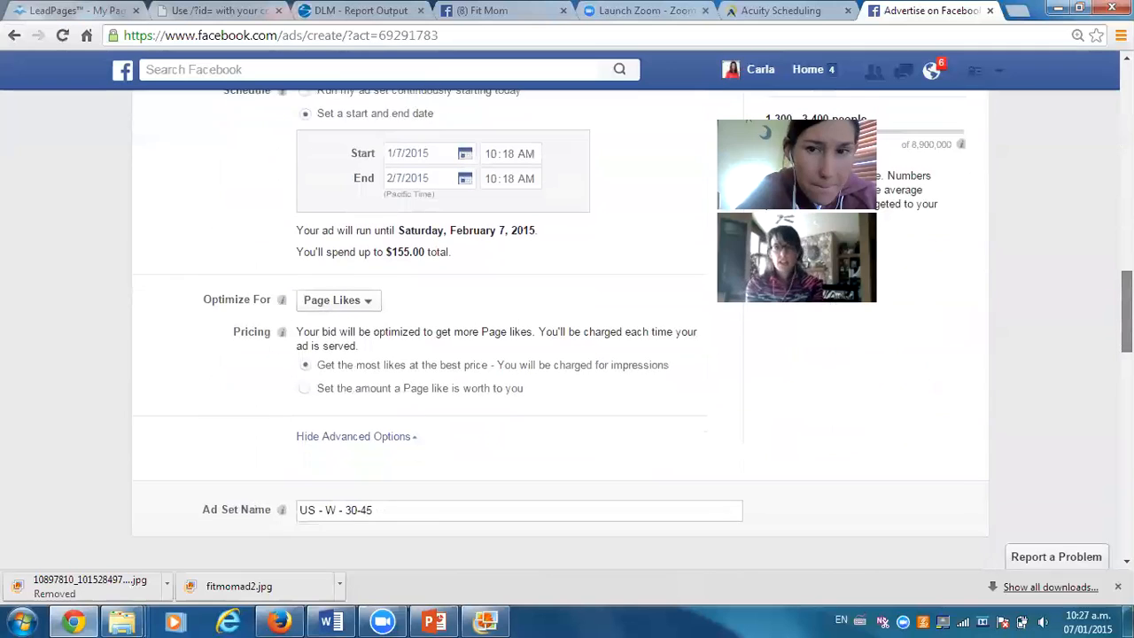
scroll(568, 346, "down", 1)
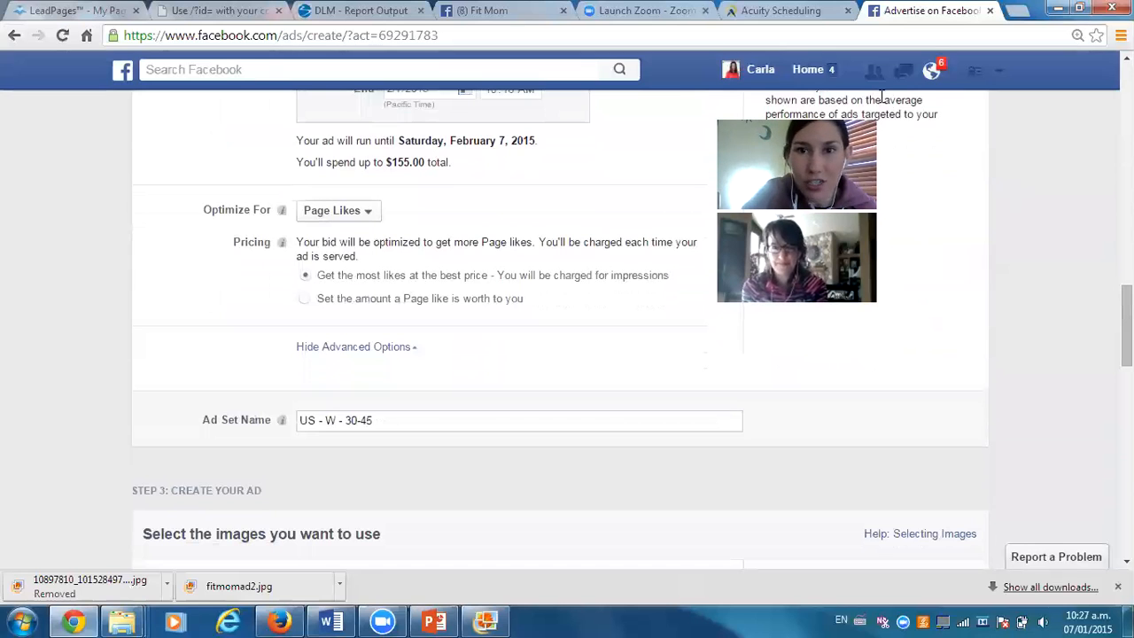
Leave the ad creation page without saving the changes and open the Fit Mom page from the home feed.
left_click(813, 73)
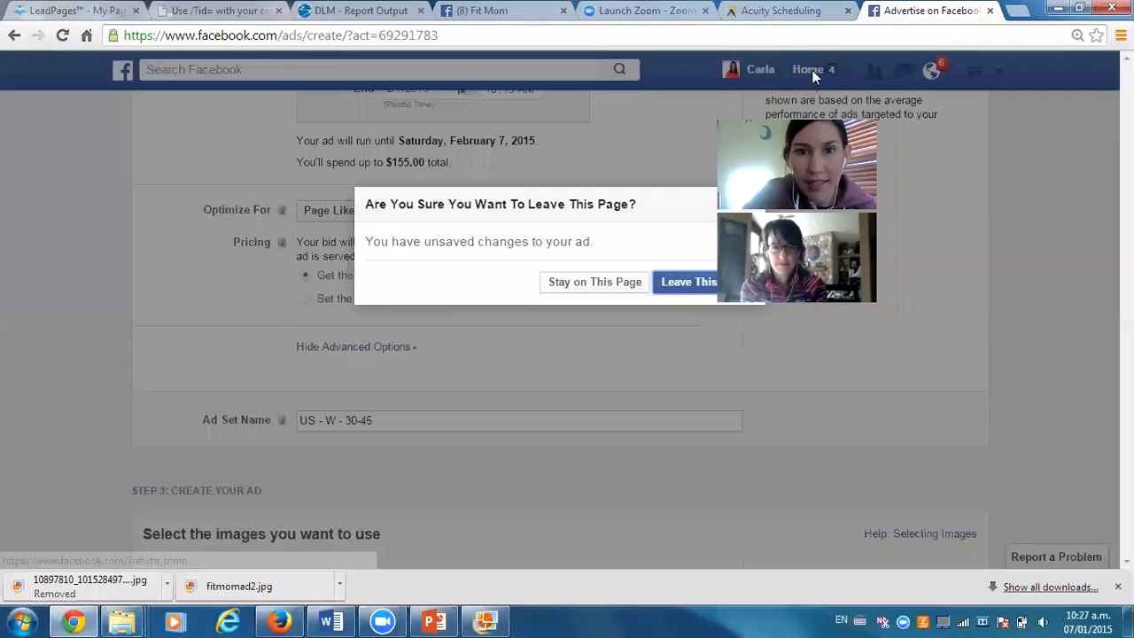
left_click(682, 284)
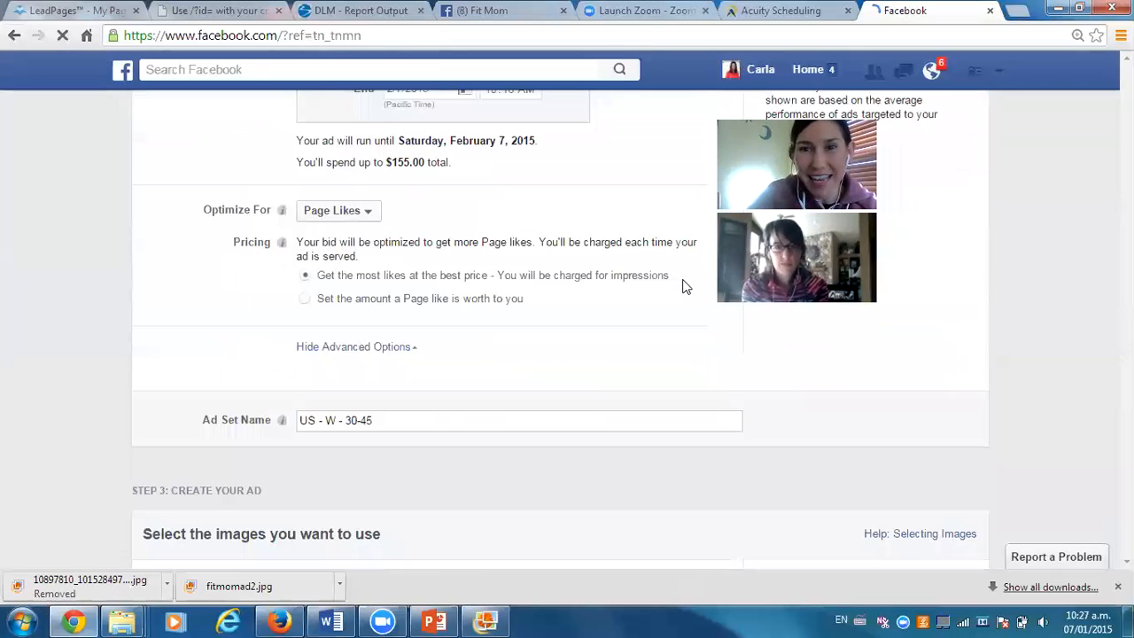
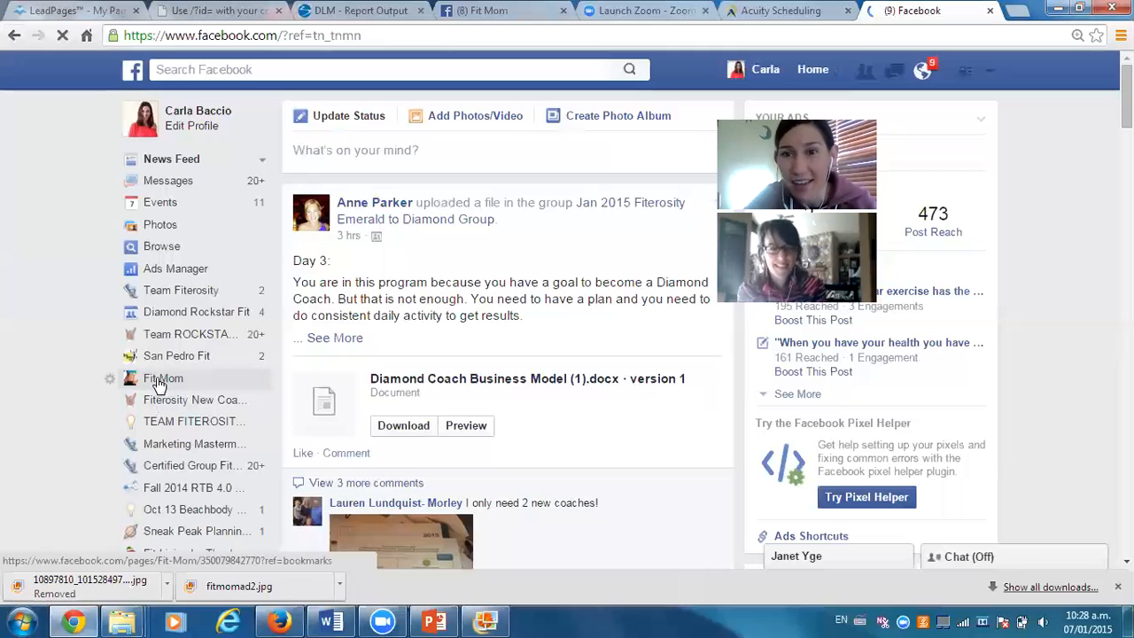
left_click(160, 381)
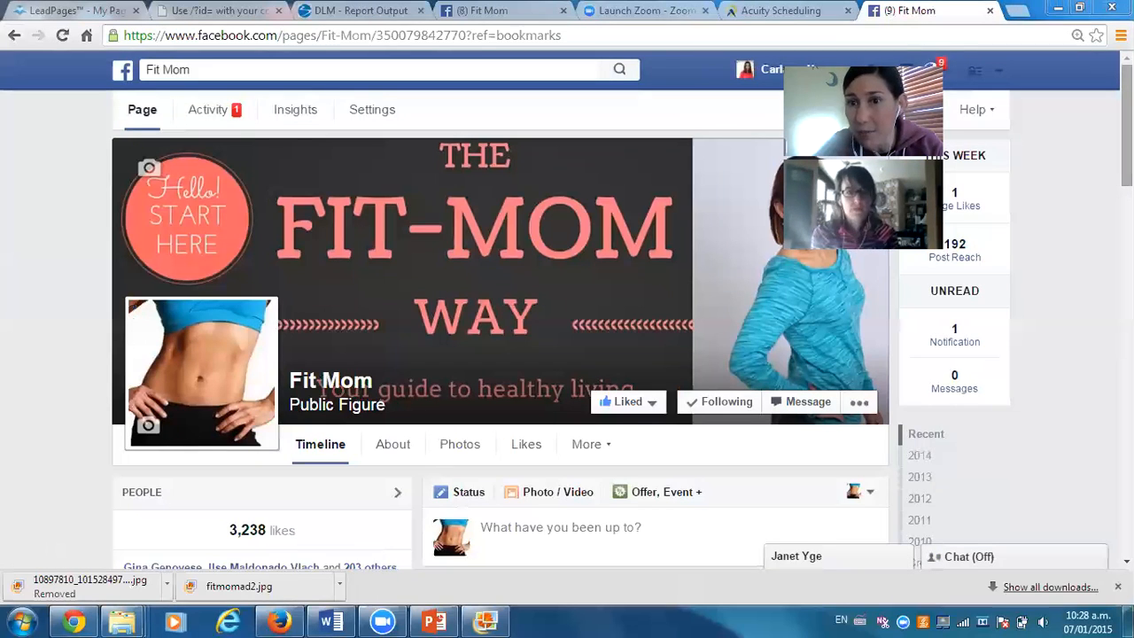
scroll(500, 328, "down", 1)
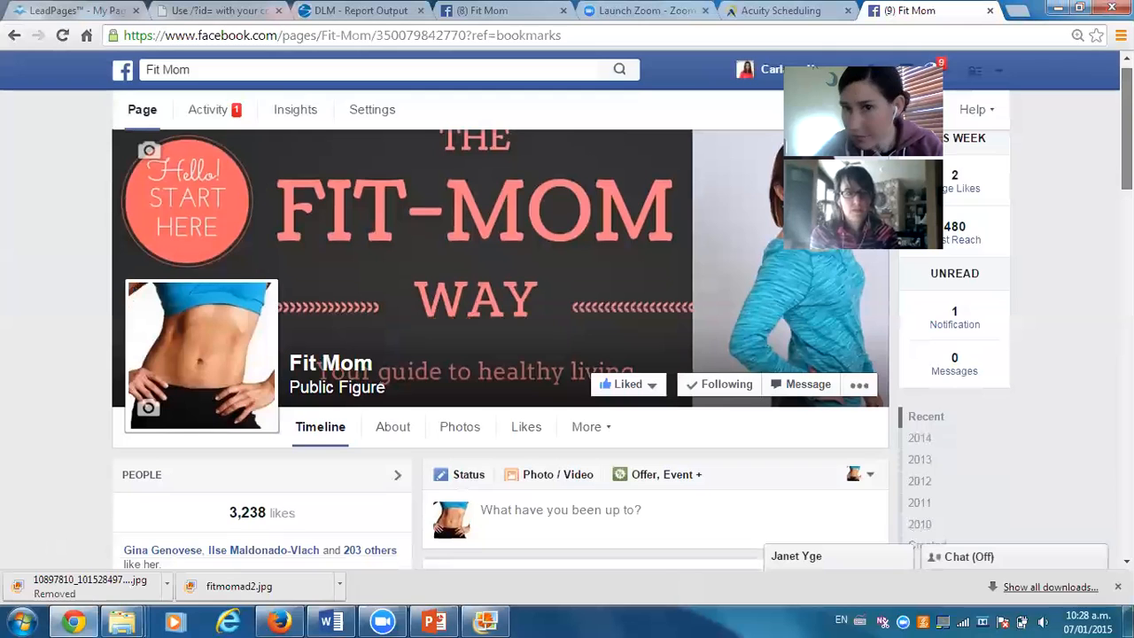
Examine the recent Fit Mom timeline posts and their reach, from the shared exercise study to the December 31 meals reminder.
scroll(501, 328, "down", 3)
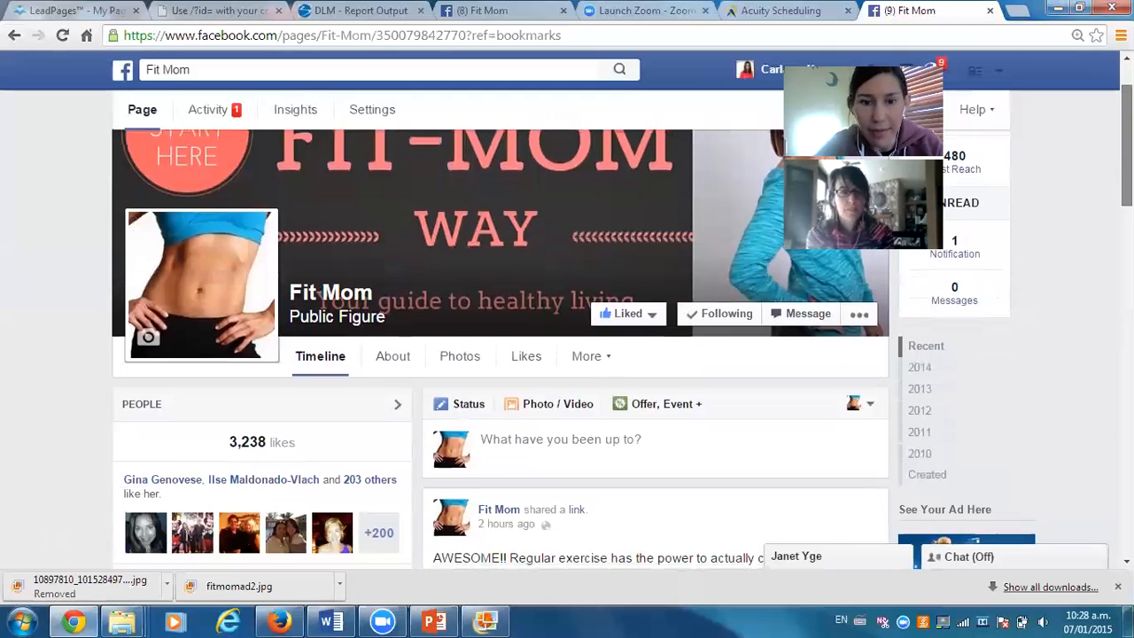
scroll(501, 328, "down", 1)
scroll(501, 328, "down", 3)
scroll(501, 328, "down", 4)
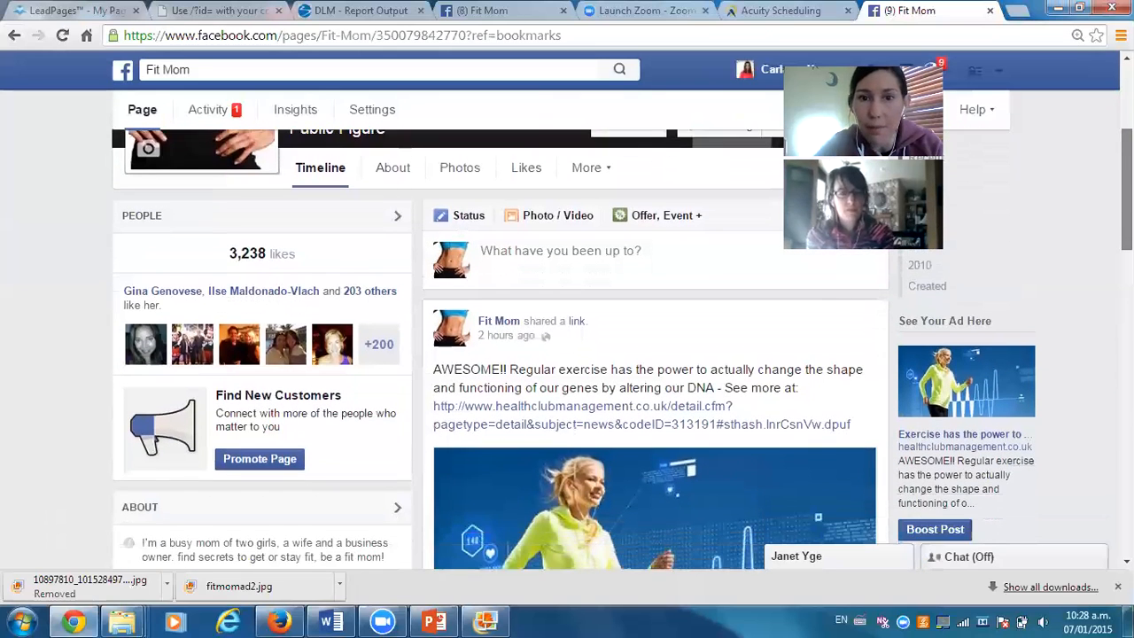
scroll(501, 328, "down", 3)
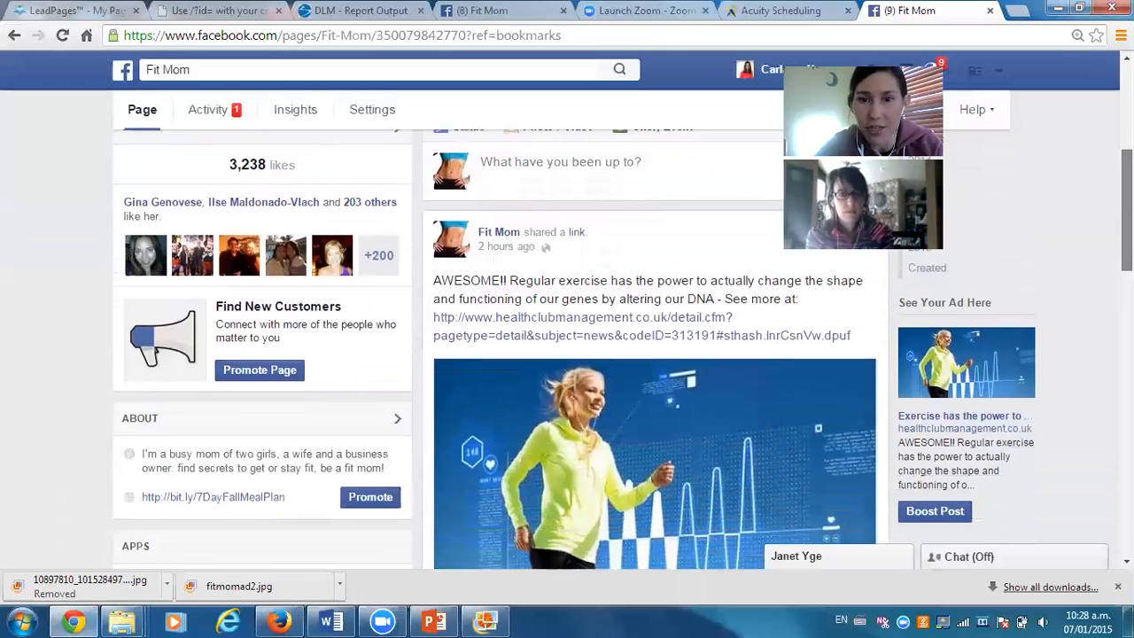
scroll(501, 328, "down", 6)
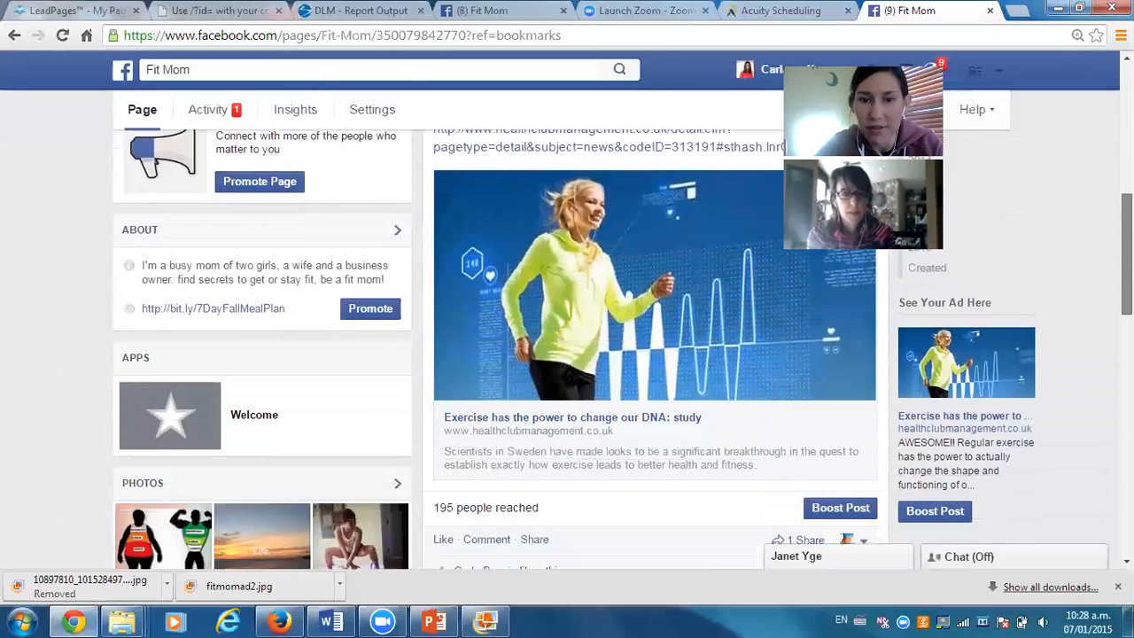
scroll(567, 328, "down", 3)
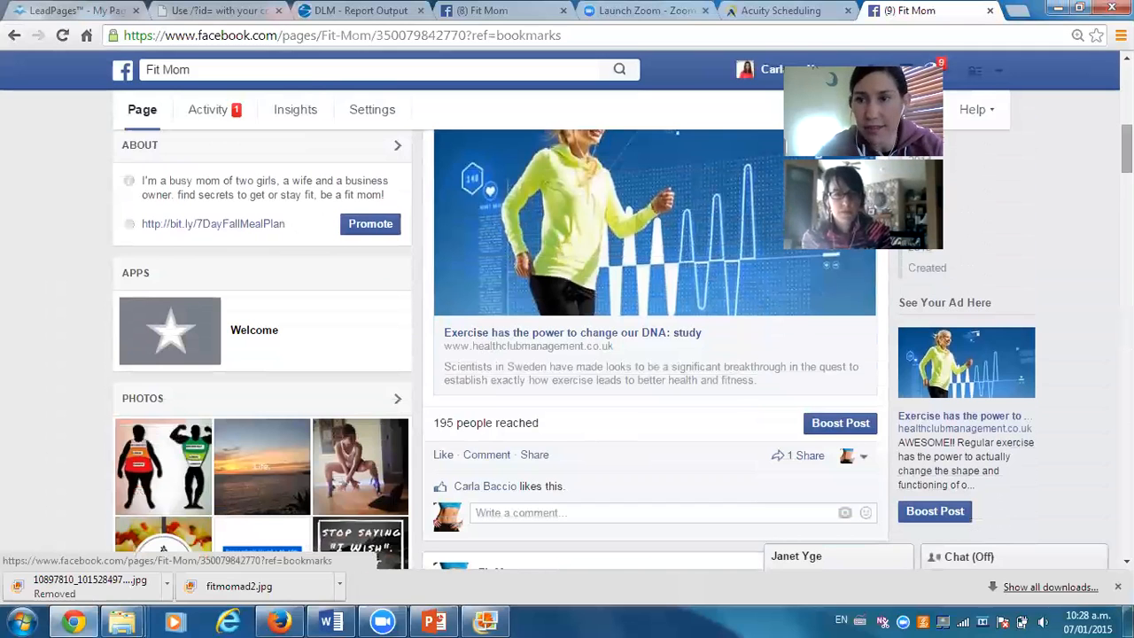
scroll(567, 345, "down", 3)
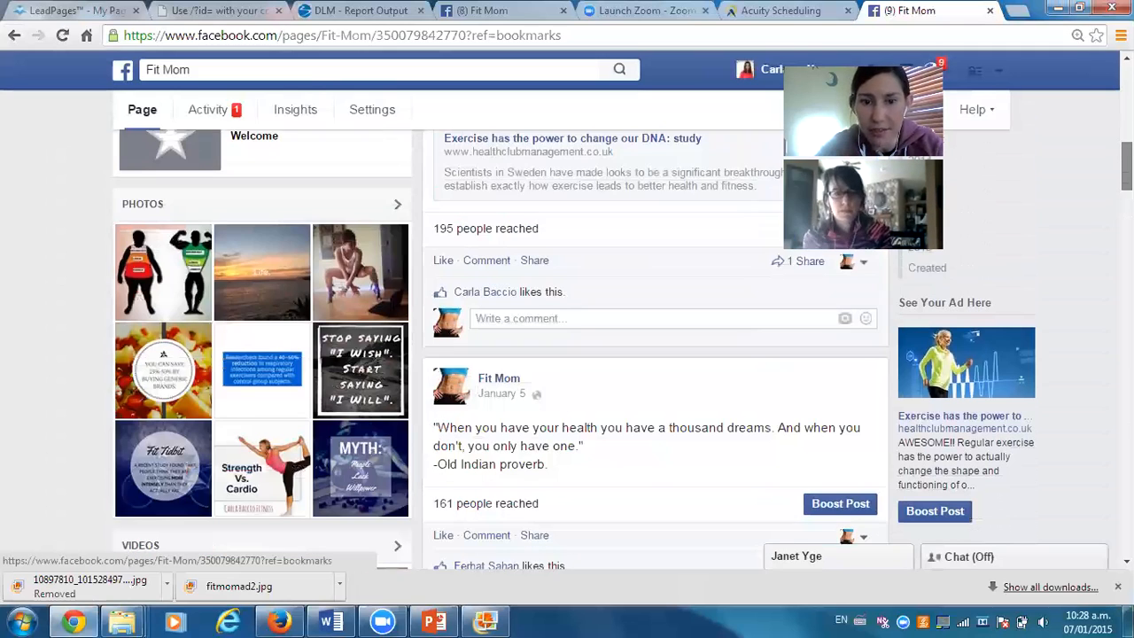
scroll(568, 346, "down", 4)
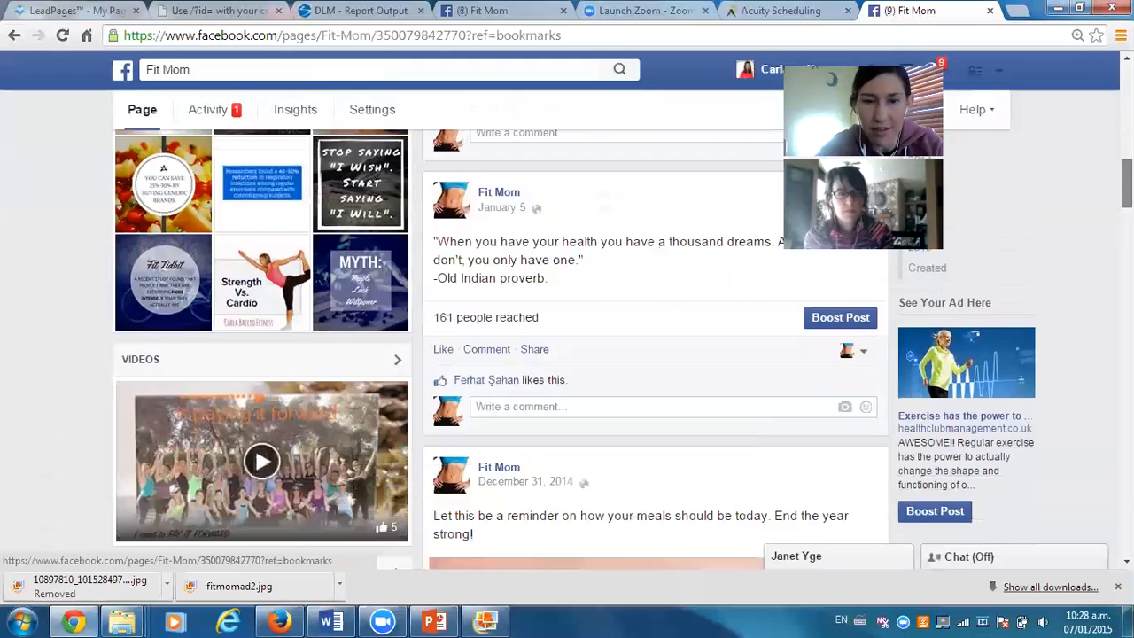
scroll(567, 346, "down", 4)
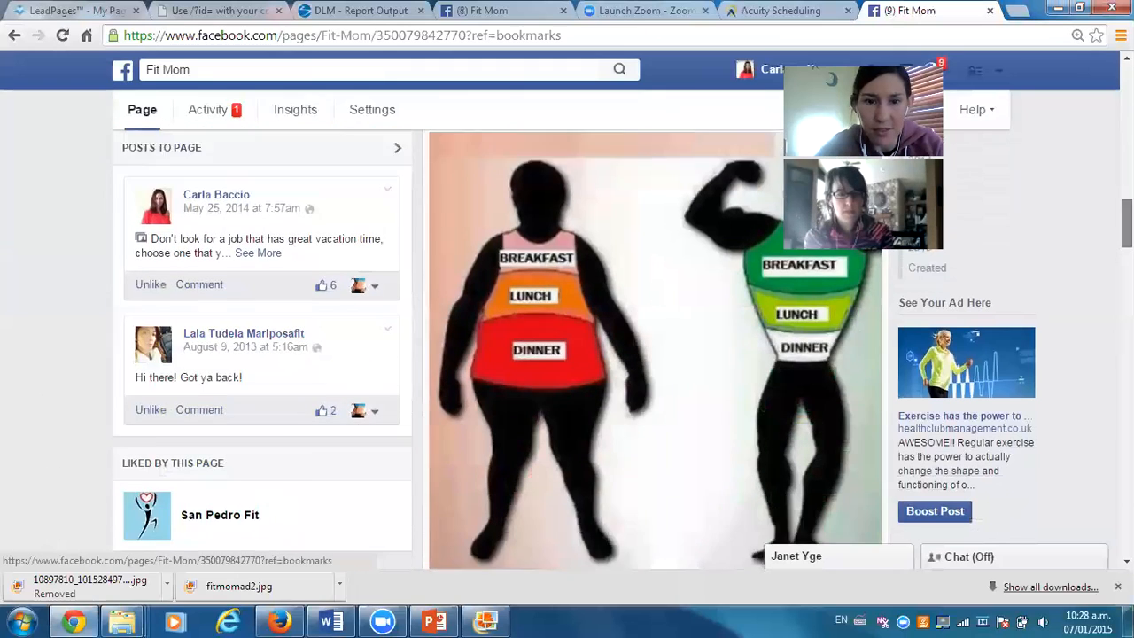
scroll(719, 314, "down", 1)
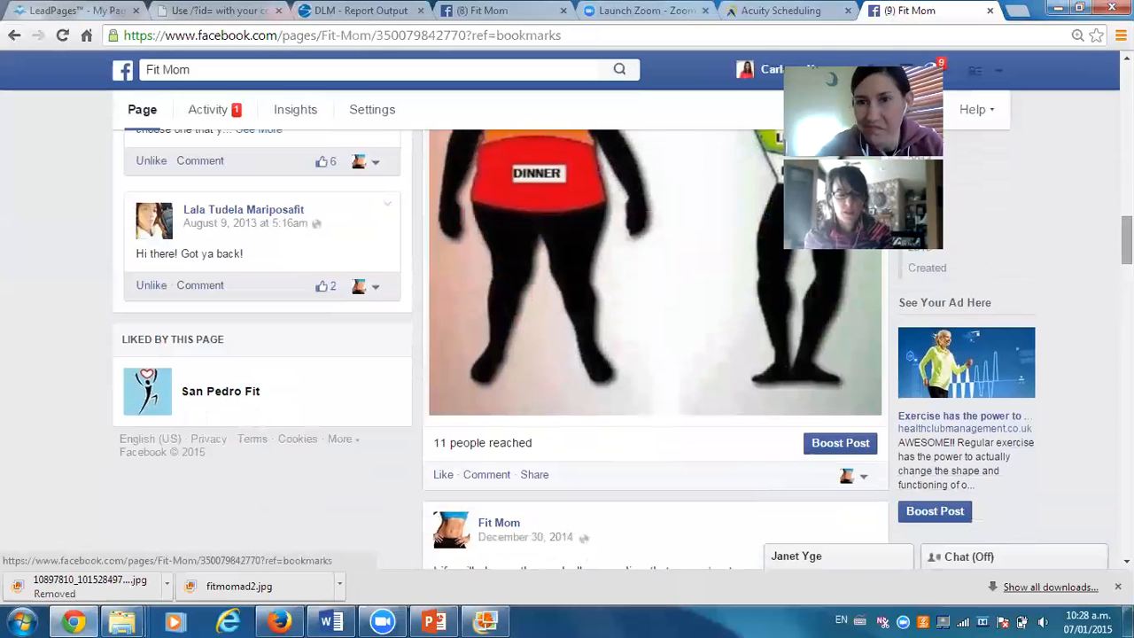
Examine the December 30 and December 27 posts on the Fit Mom timeline, including their reach, likes and comments.
scroll(656, 345, "down", 1)
scroll(656, 346, "down", 3)
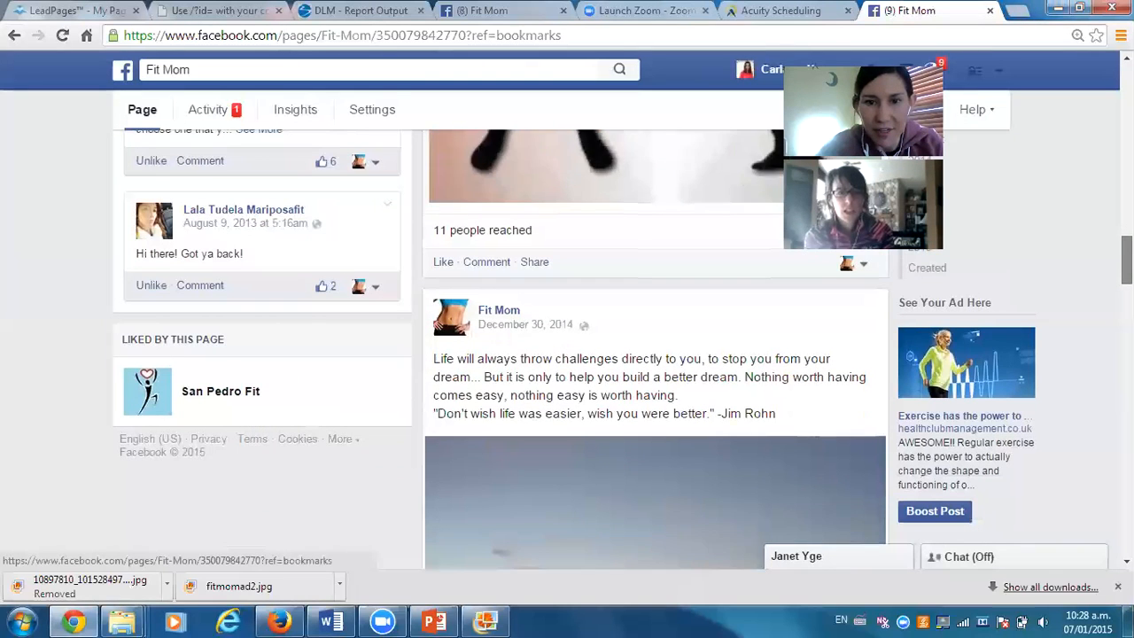
scroll(656, 346, "down", 4)
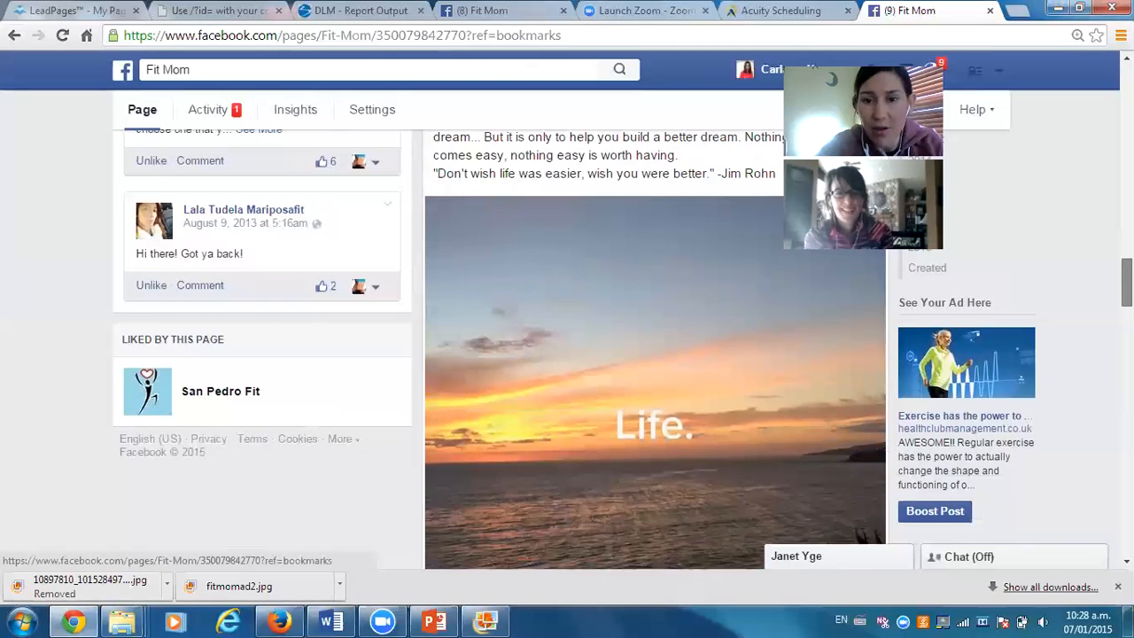
scroll(656, 345, "down", 6)
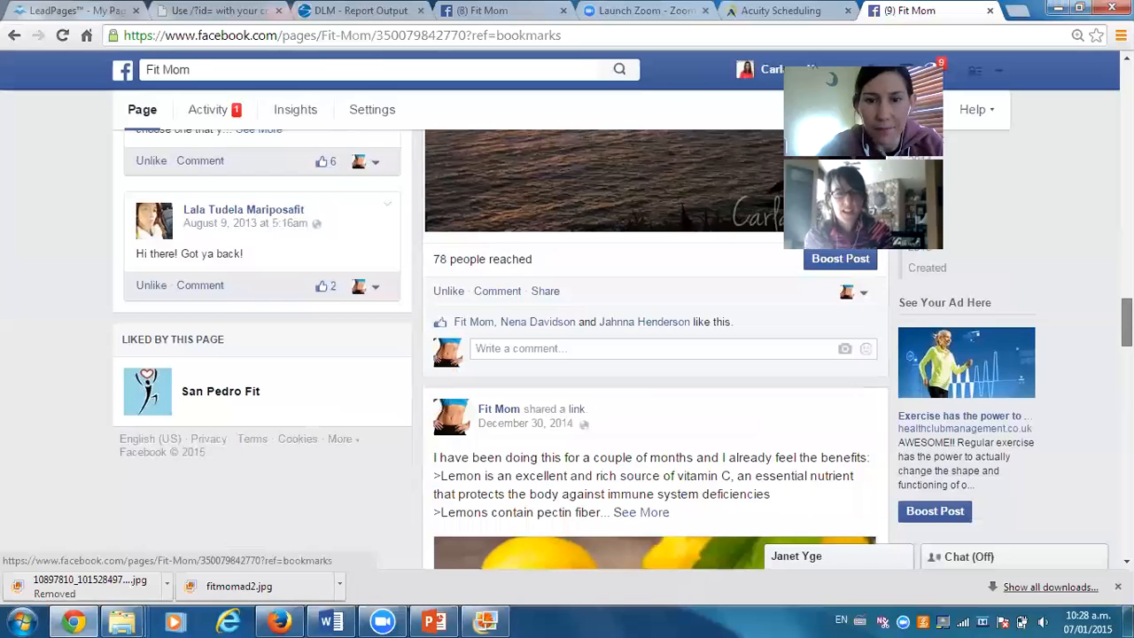
scroll(656, 354, "down", 3)
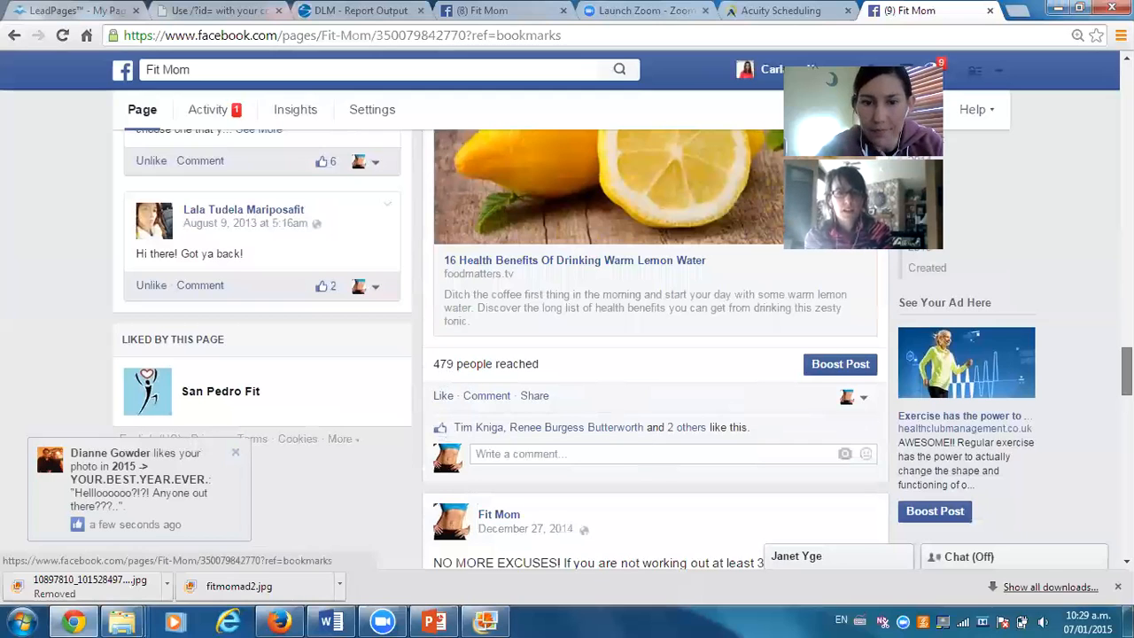
scroll(1127, 372, "down", 2)
scroll(1127, 381, "down", 3)
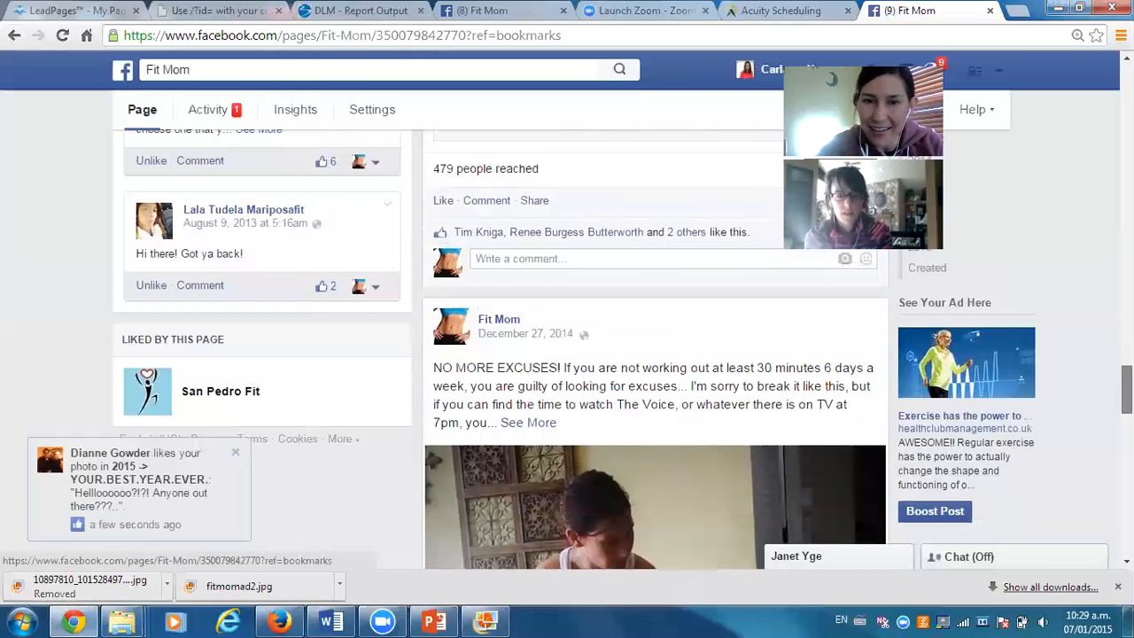
scroll(1127, 390, "down", 3)
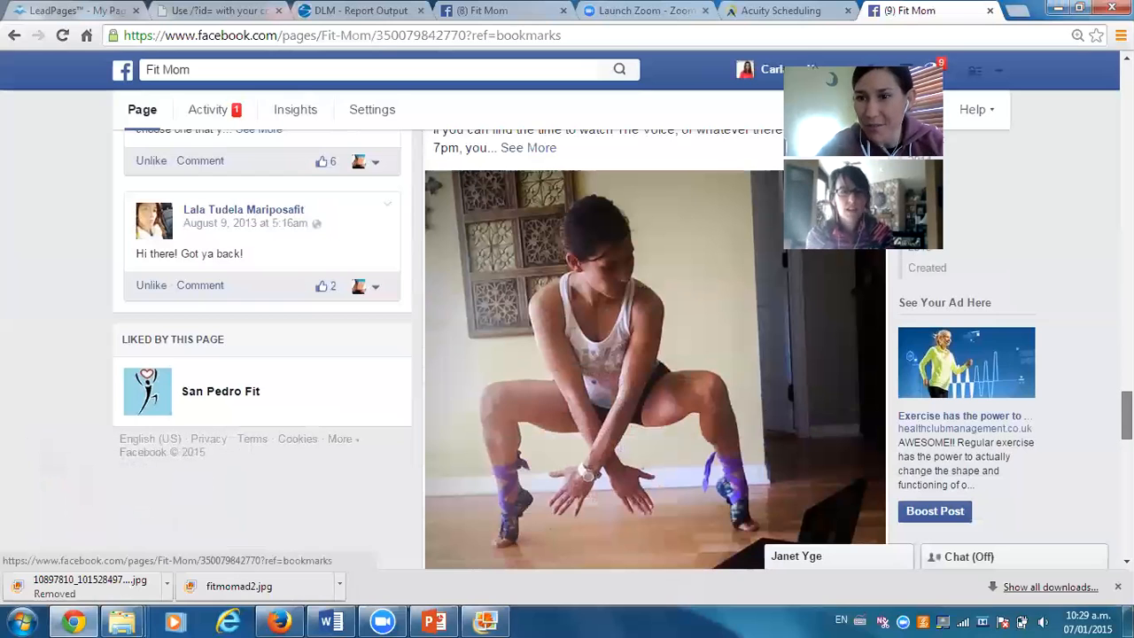
scroll(655, 350, "down", 4)
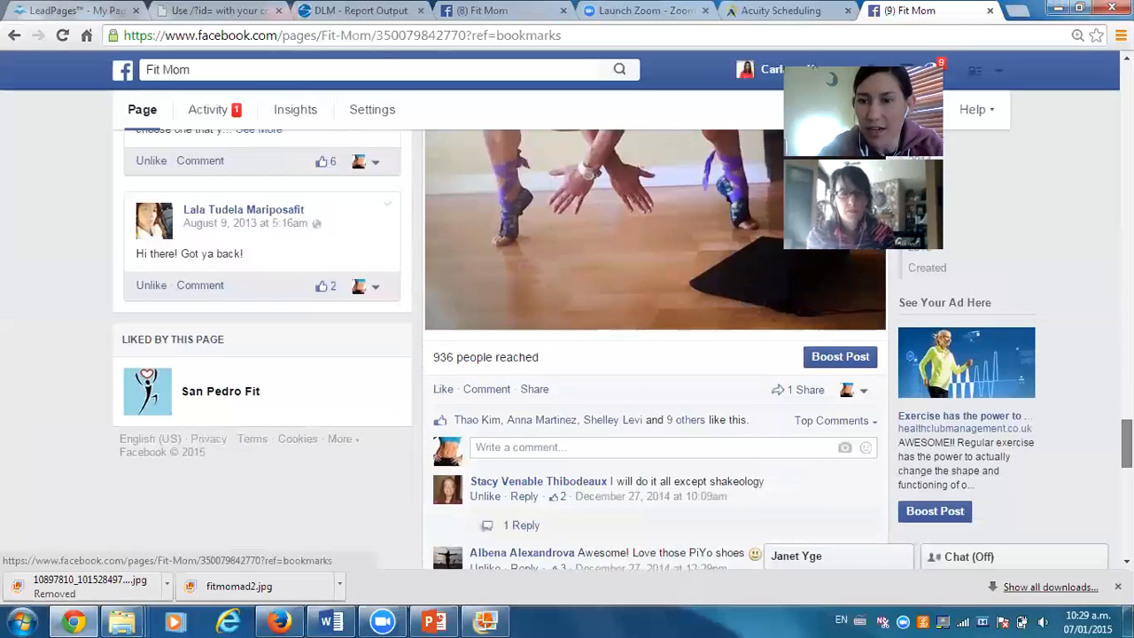
scroll(655, 350, "down", 2)
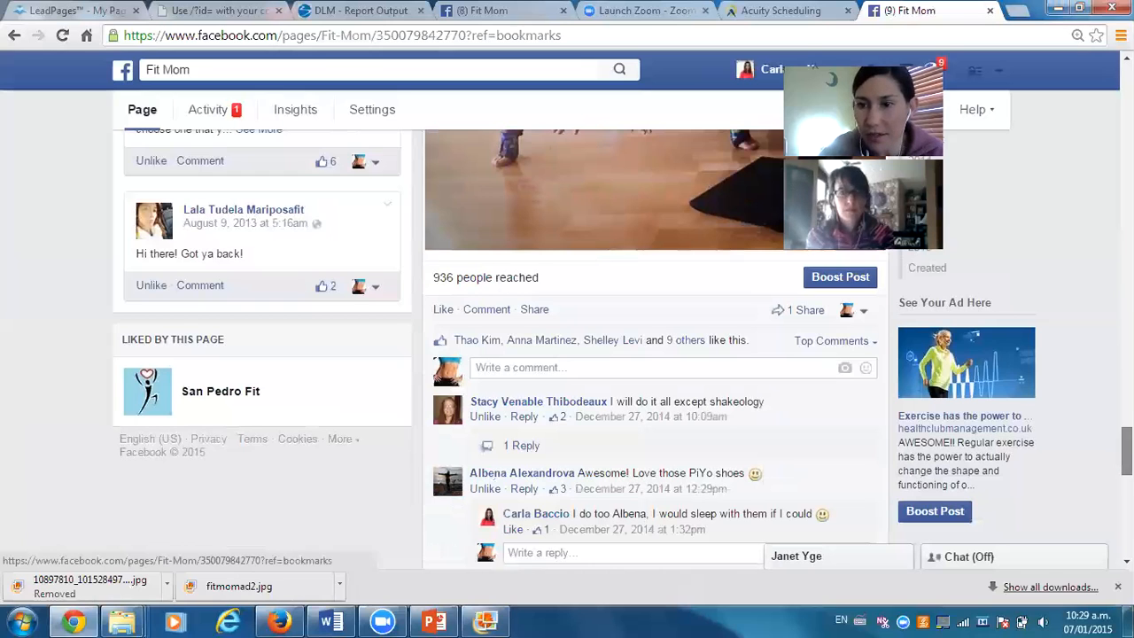
scroll(655, 350, "down", 3)
scroll(655, 350, "down", 1)
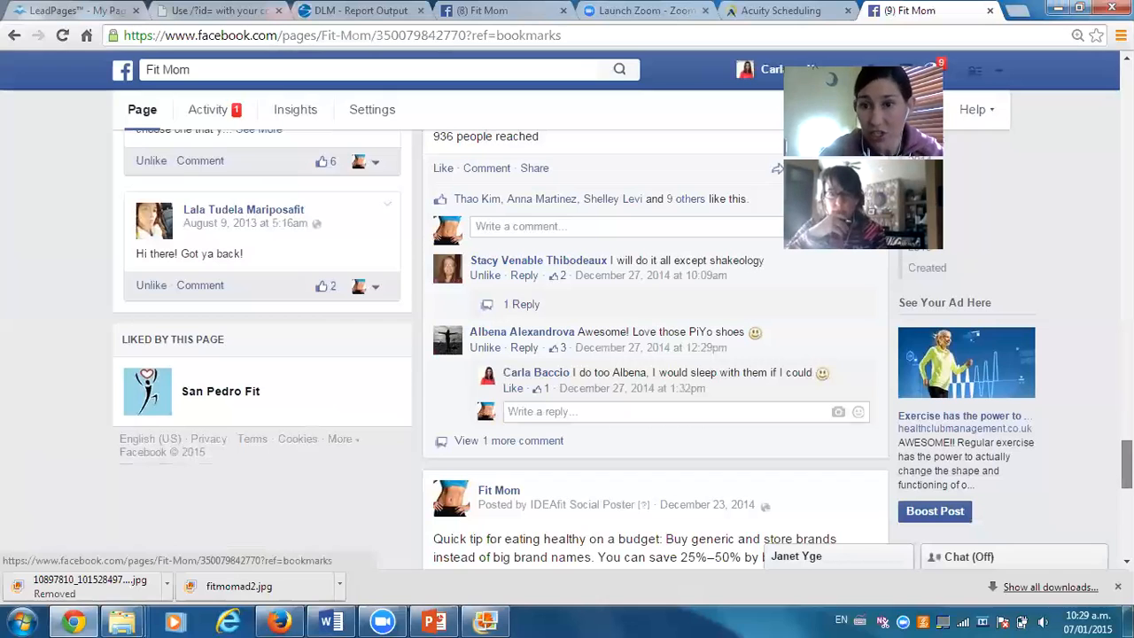
Examine the reach of the posts published through IDEAfit Social Poster between December 23 and December 18.
scroll(655, 350, "down", 2)
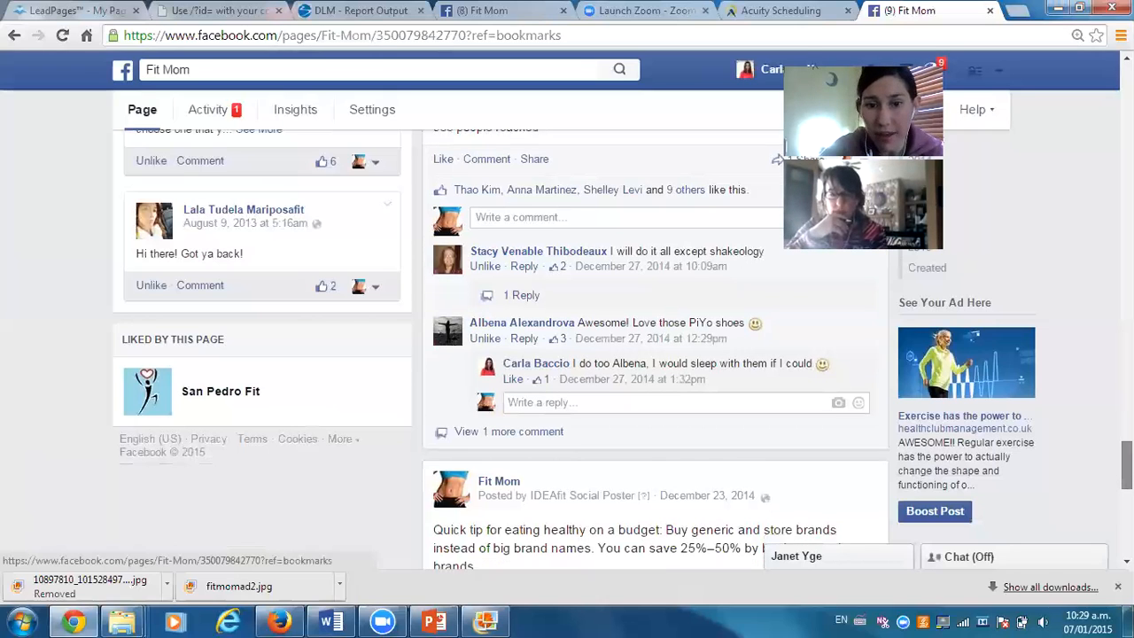
scroll(656, 350, "down", 2)
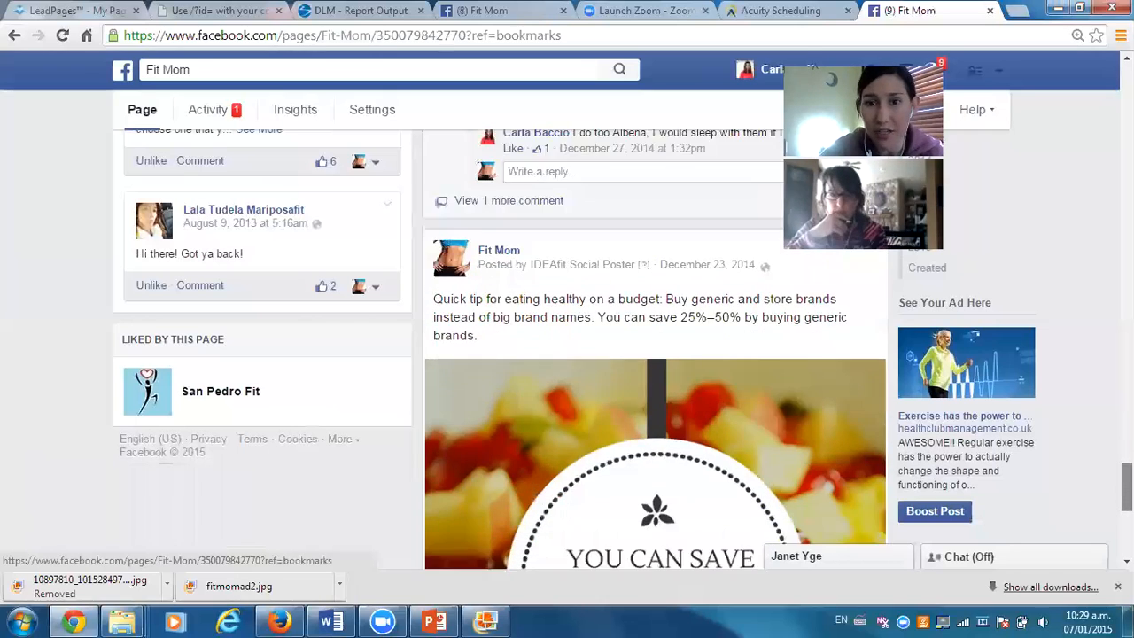
scroll(656, 351, "down", 3)
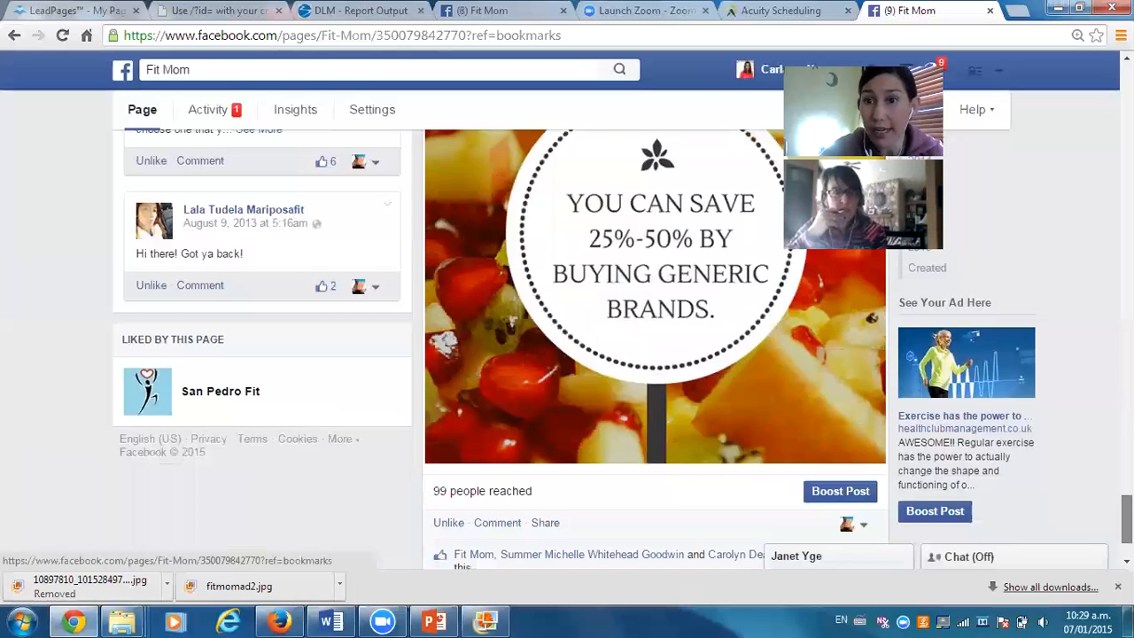
scroll(656, 350, "down", 4)
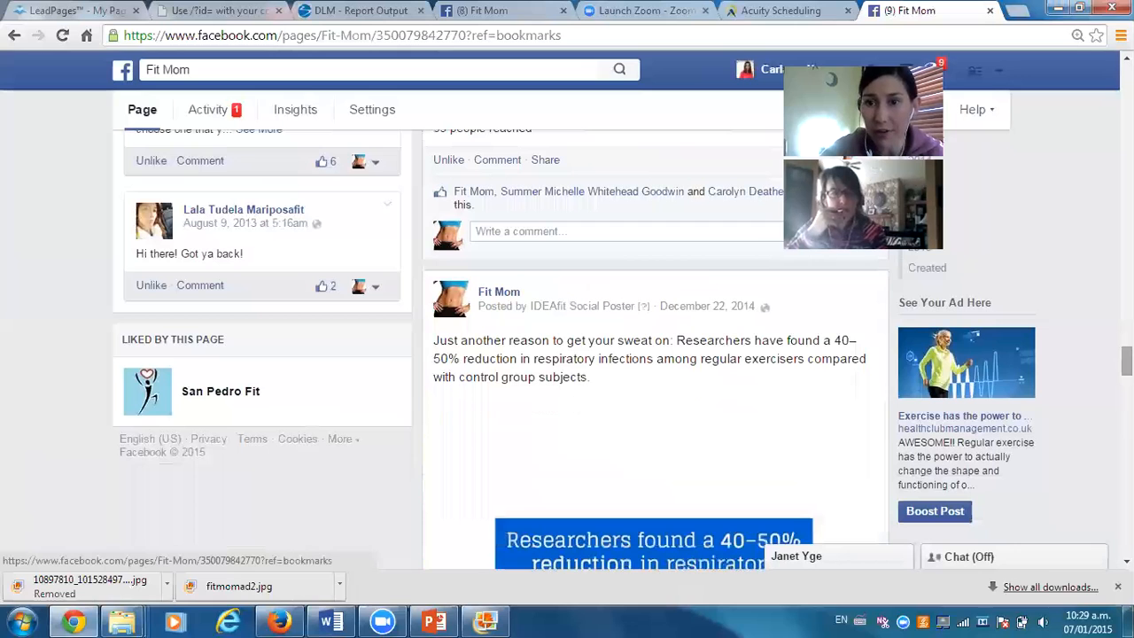
scroll(656, 350, "down", 2)
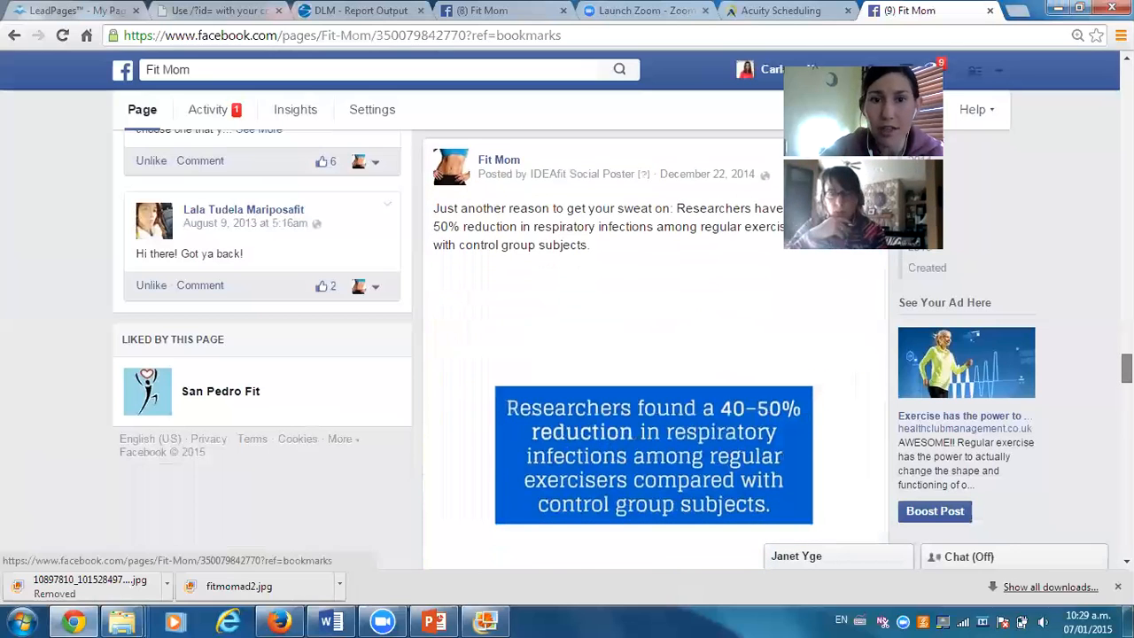
scroll(656, 350, "down", 3)
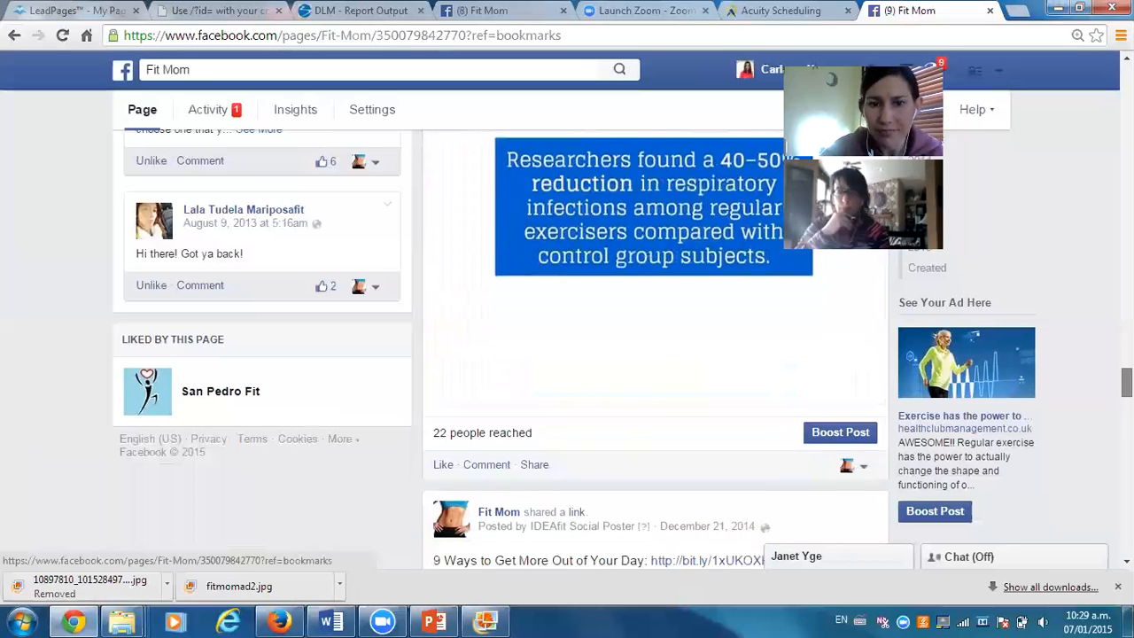
scroll(656, 350, "down", 10)
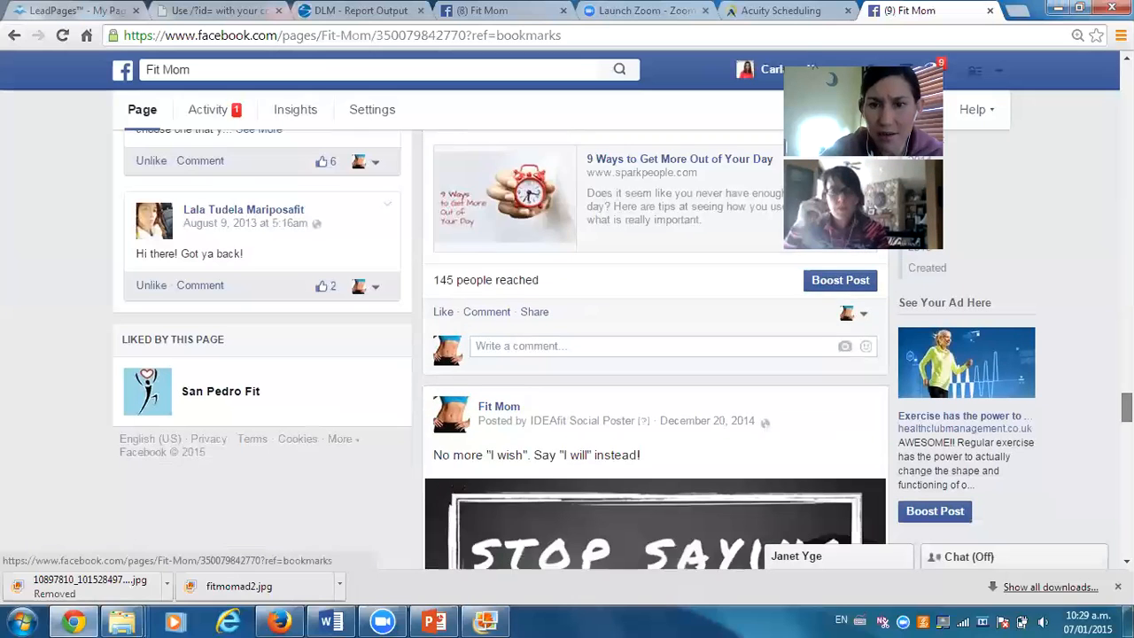
scroll(656, 350, "up", 3)
scroll(656, 350, "down", 3)
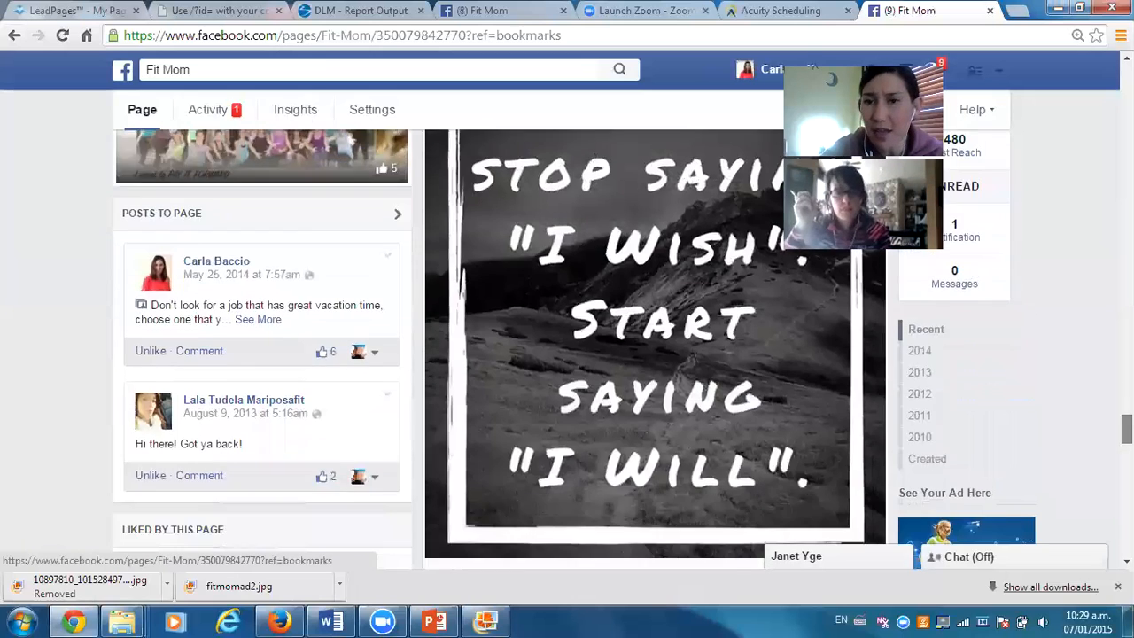
scroll(656, 350, "down", 2)
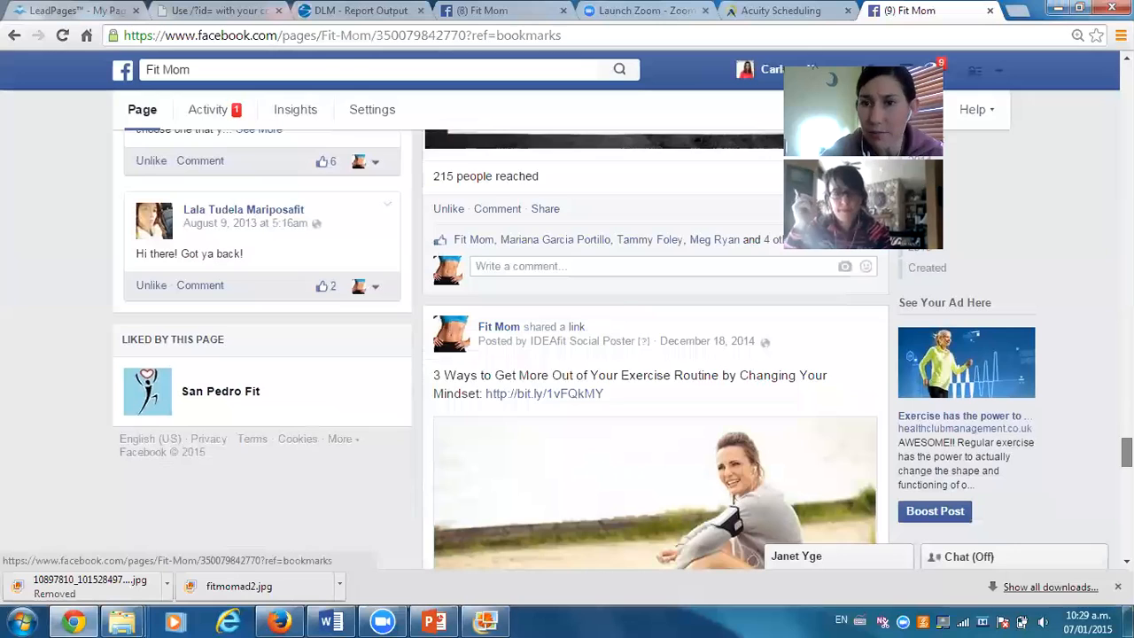
scroll(656, 350, "down", 1)
scroll(656, 350, "down", 1)
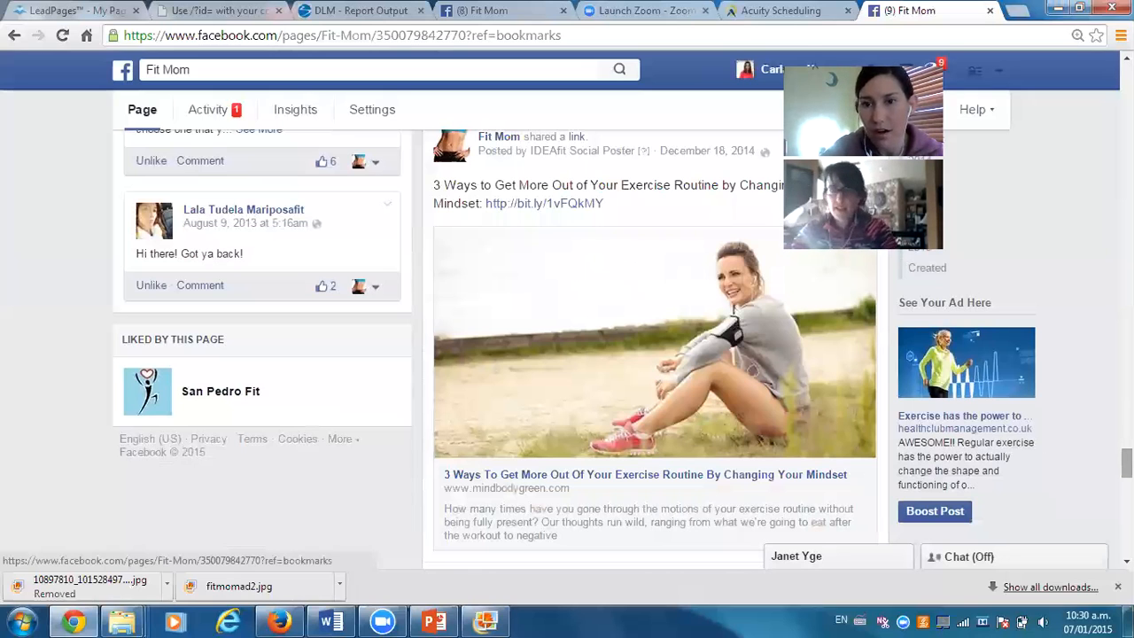
Return to the start of the Fit Mom page and review the latest shared exercise study post with its reach and boost option.
scroll(1079, 90, "up", 10)
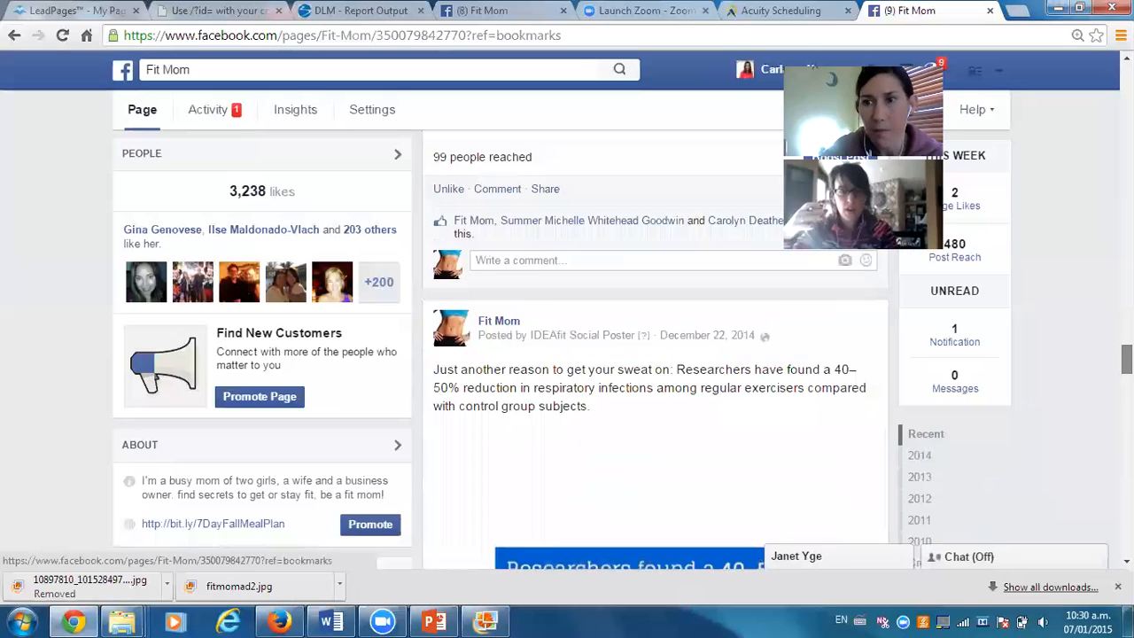
scroll(1080, 89, "up", 6)
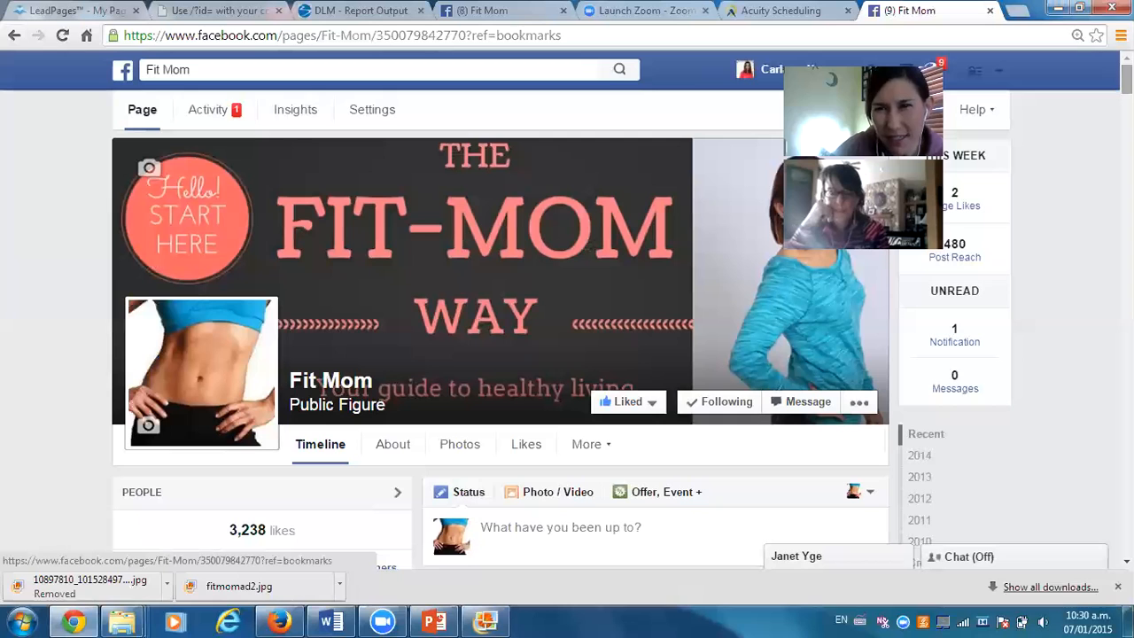
scroll(500, 350, "down", 3)
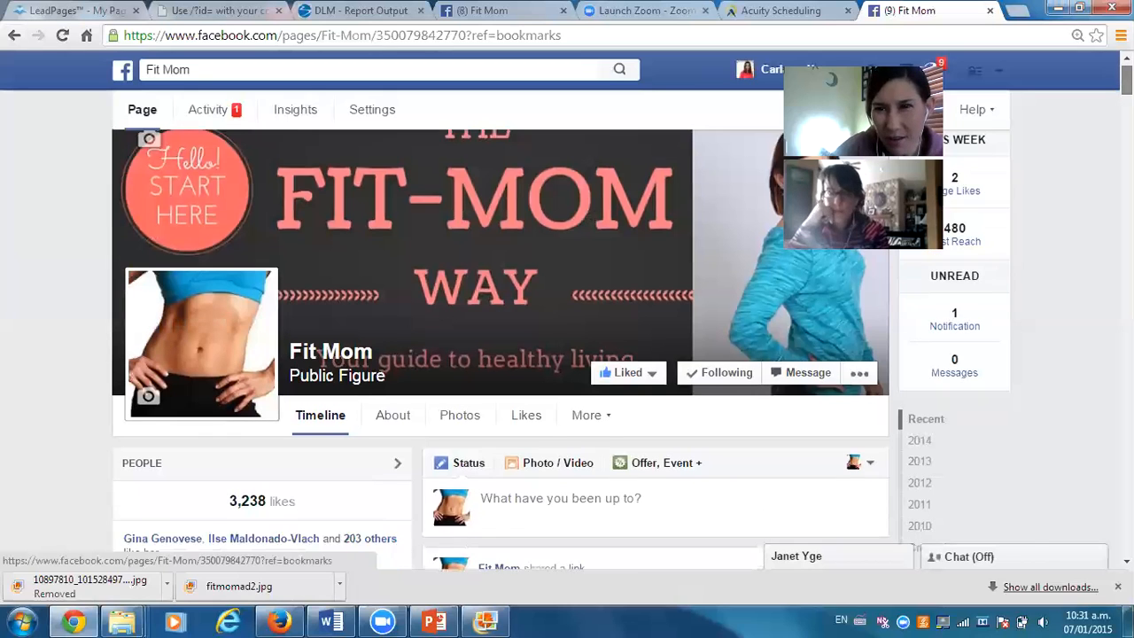
scroll(500, 350, "down", 2)
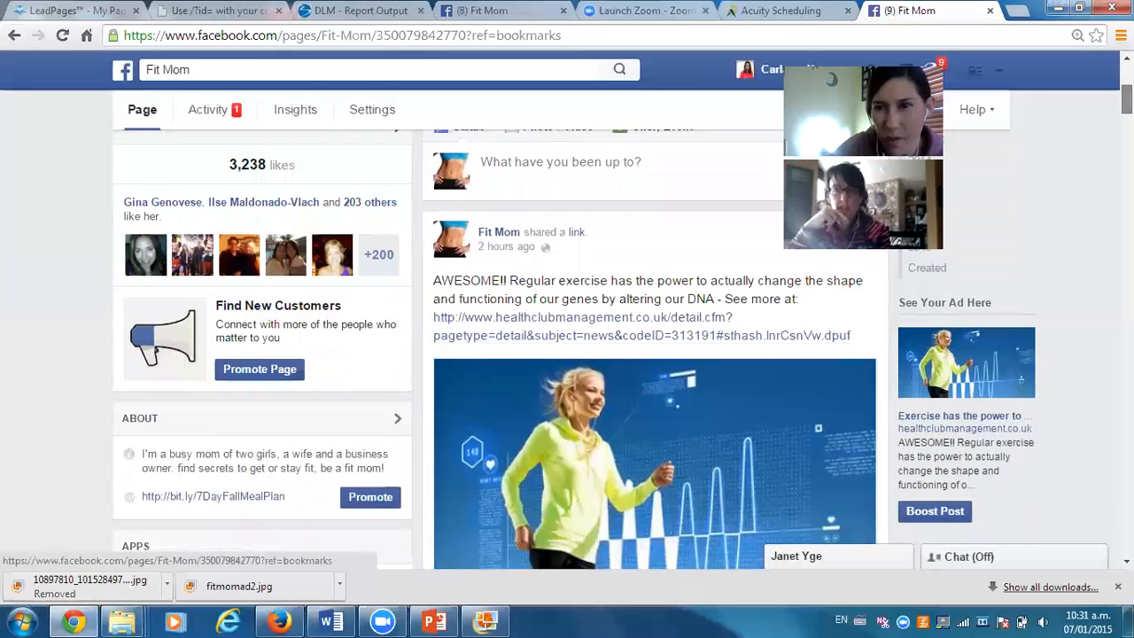
scroll(500, 350, "down", 2)
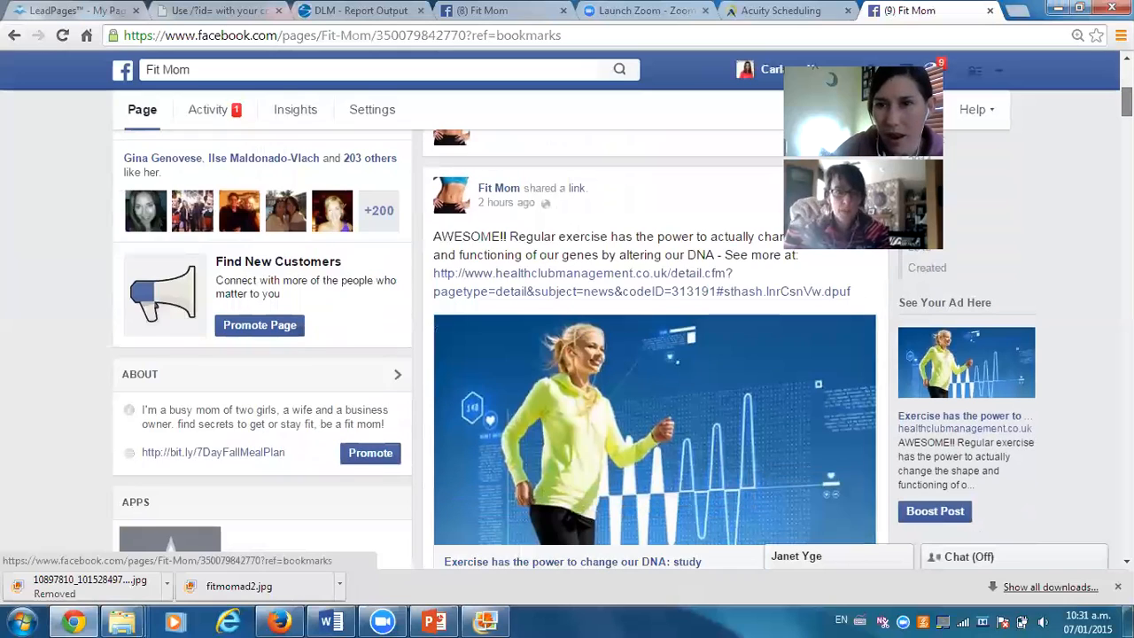
scroll(499, 350, "down", 1)
scroll(500, 350, "down", 3)
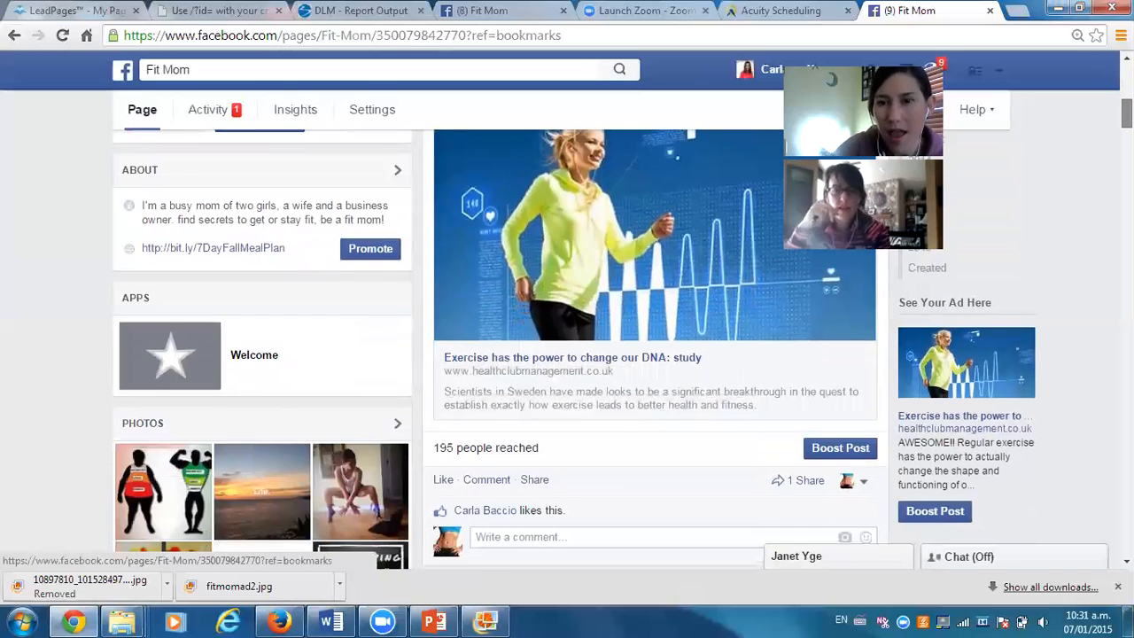
scroll(500, 350, "down", 1)
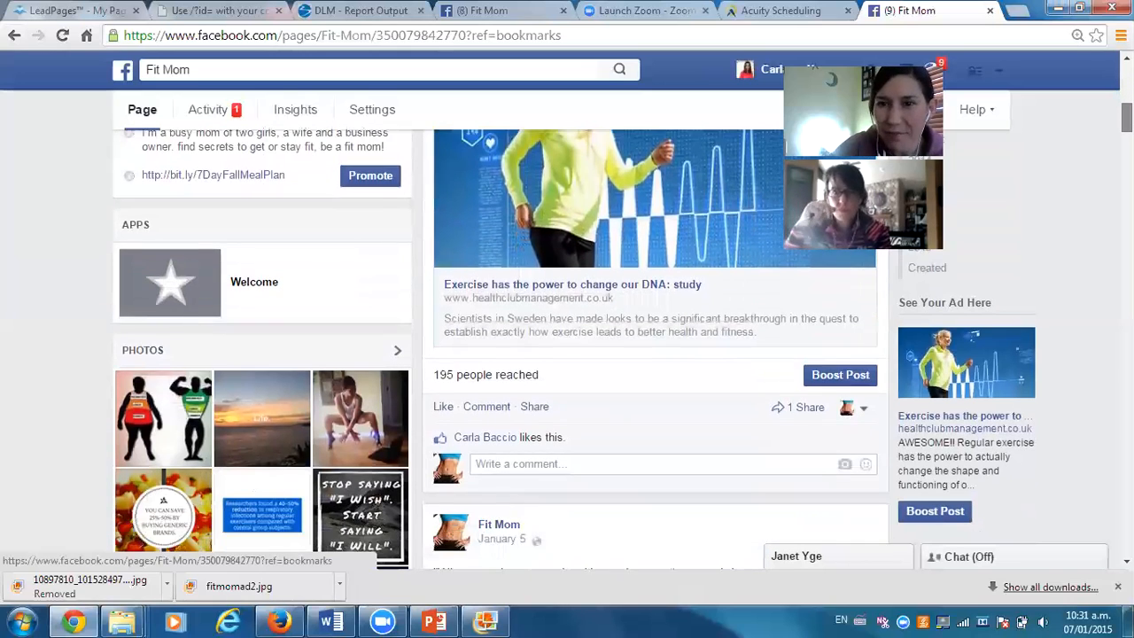
View the available options for the latest shared exercise study post, including pinning it to the top, and leave them unchanged.
scroll(500, 351, "down", 2)
scroll(851, 314, "up", 2)
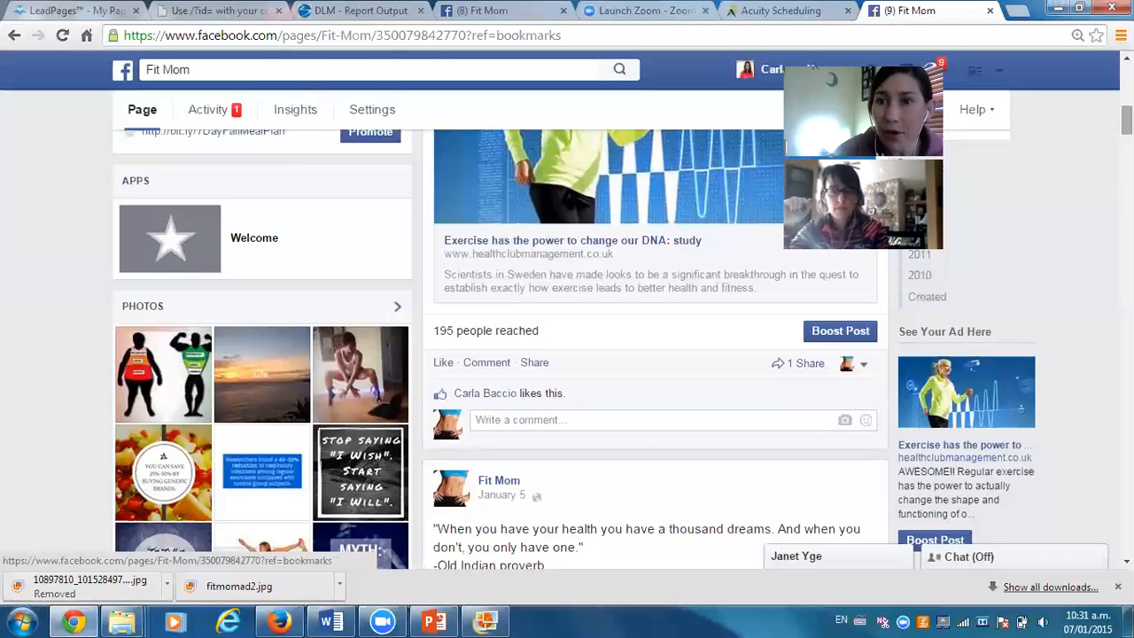
scroll(1126, 124, "up", 1)
scroll(877, 288, "up", 2)
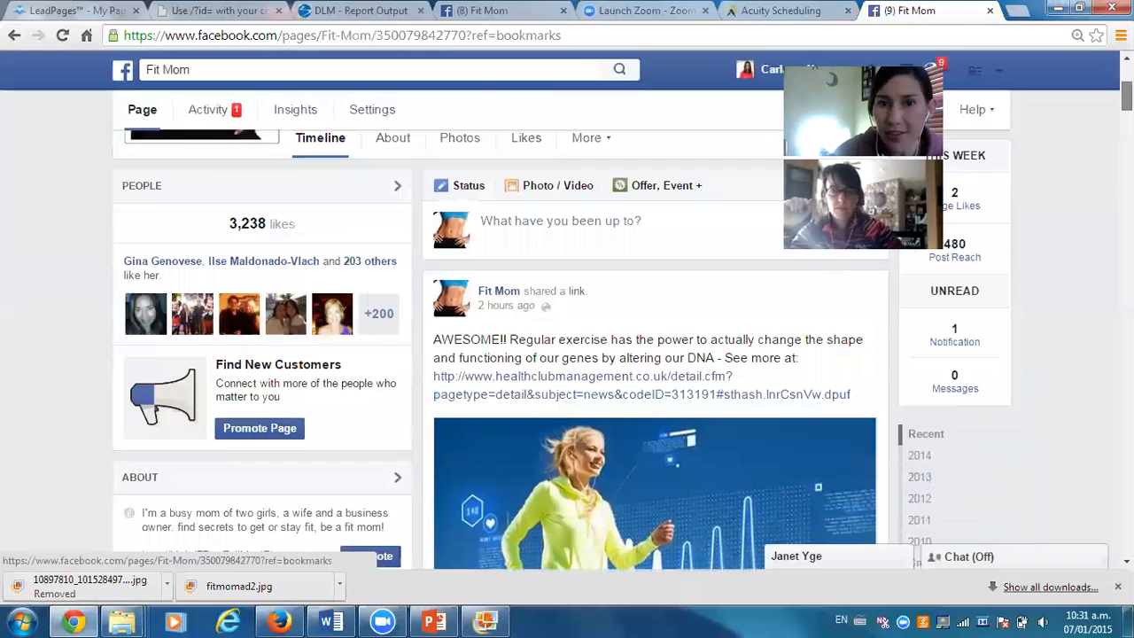
left_click(872, 288)
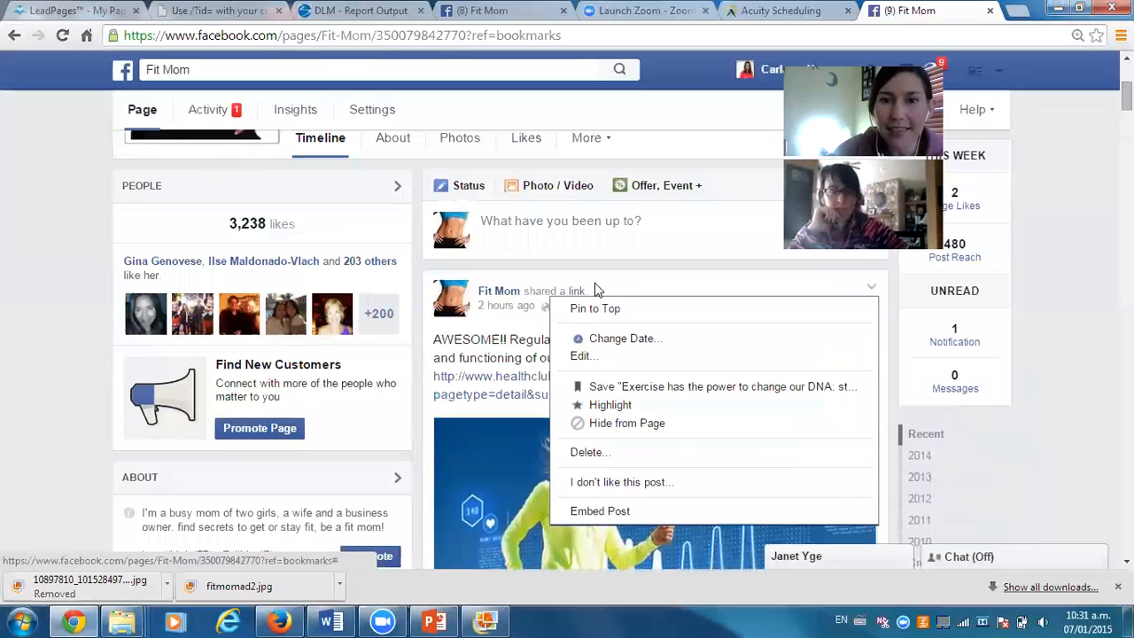
left_click(638, 293)
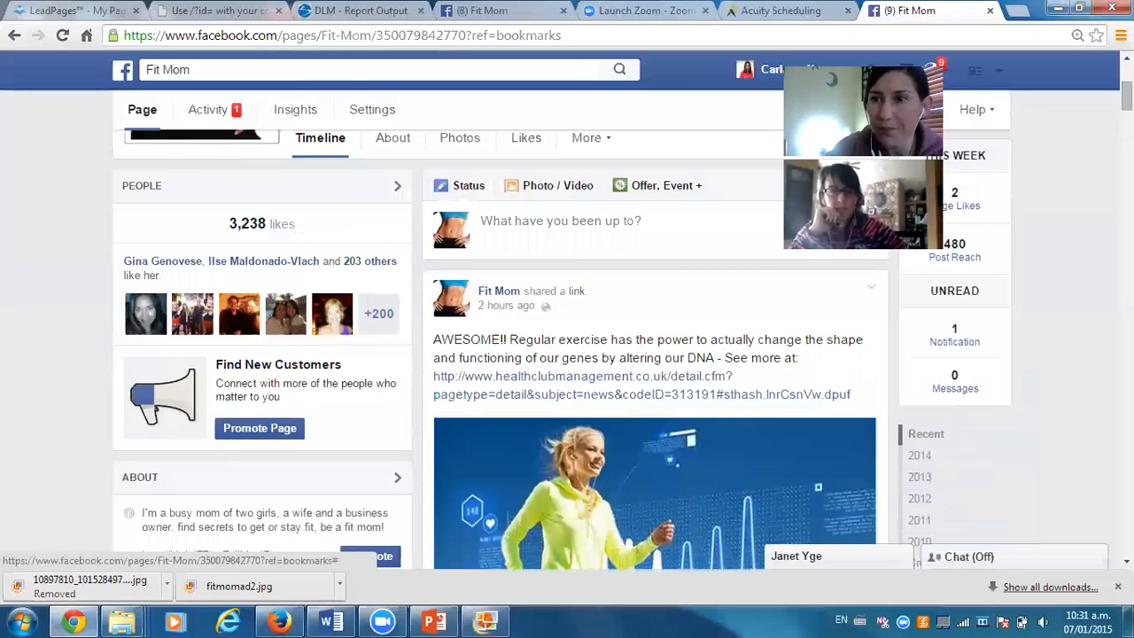
Find the December 27 "NO MORE EXCUSES!" post on the Fit Mom timeline and expand its full text.
scroll(656, 355, "down", 10)
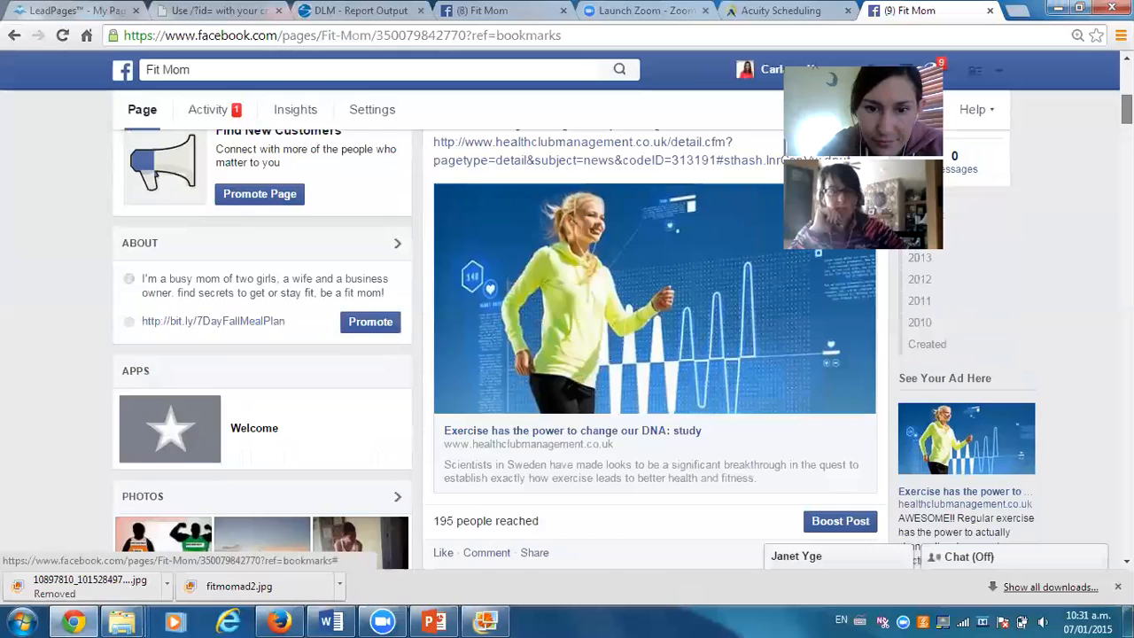
scroll(656, 354, "down", 10)
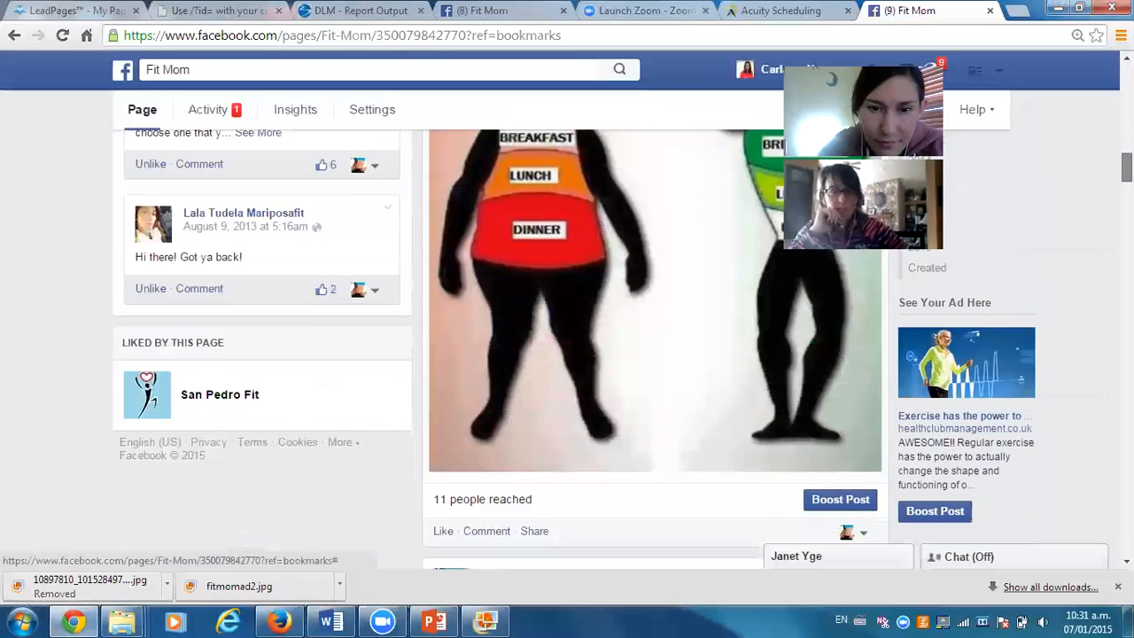
scroll(656, 354, "down", 4)
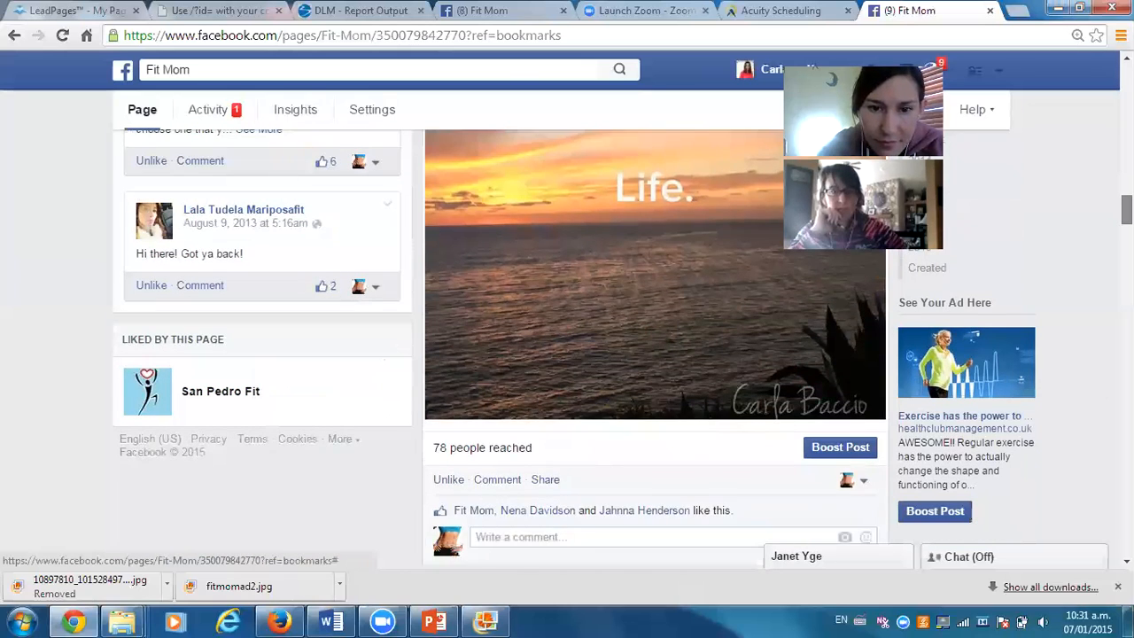
scroll(656, 355, "down", 6)
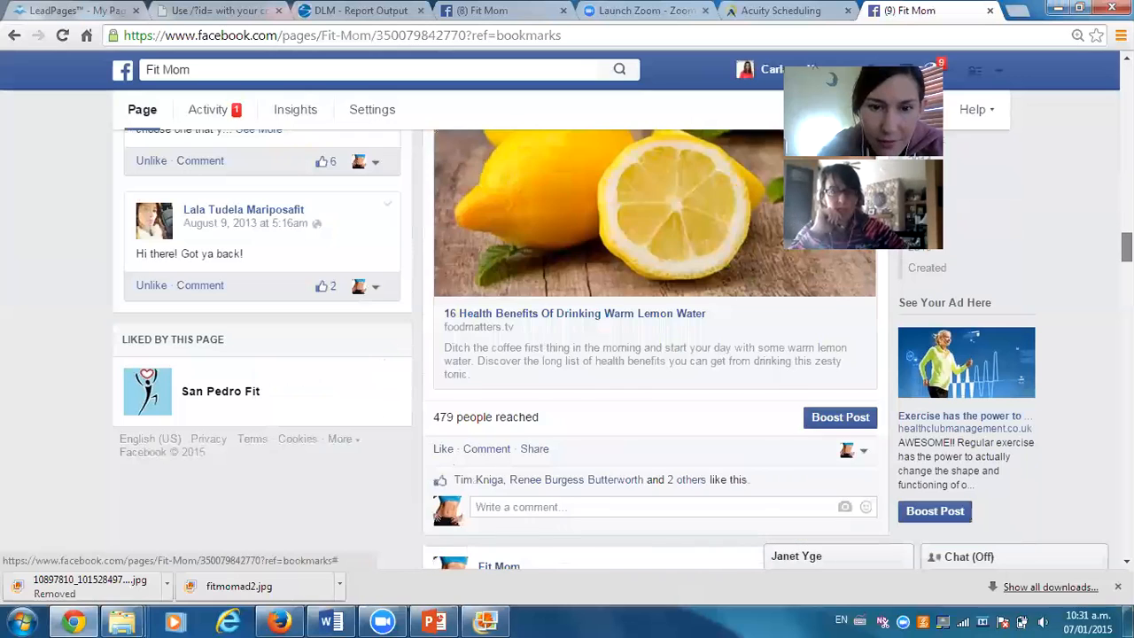
scroll(656, 354, "down", 1)
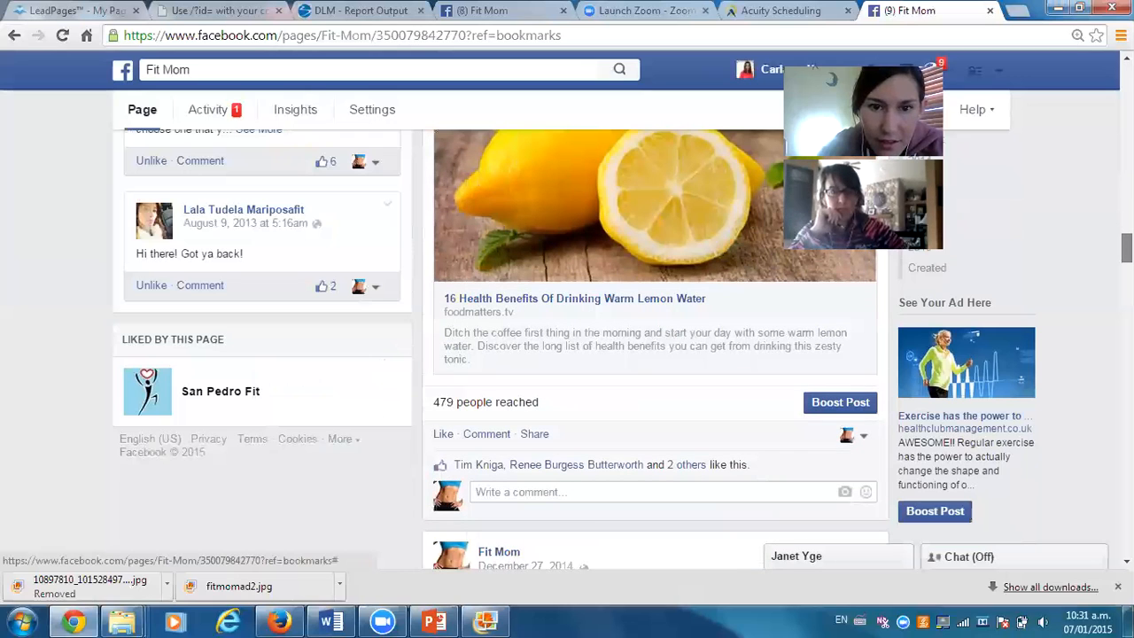
scroll(620, 350, "up", 3)
scroll(656, 354, "down", 7)
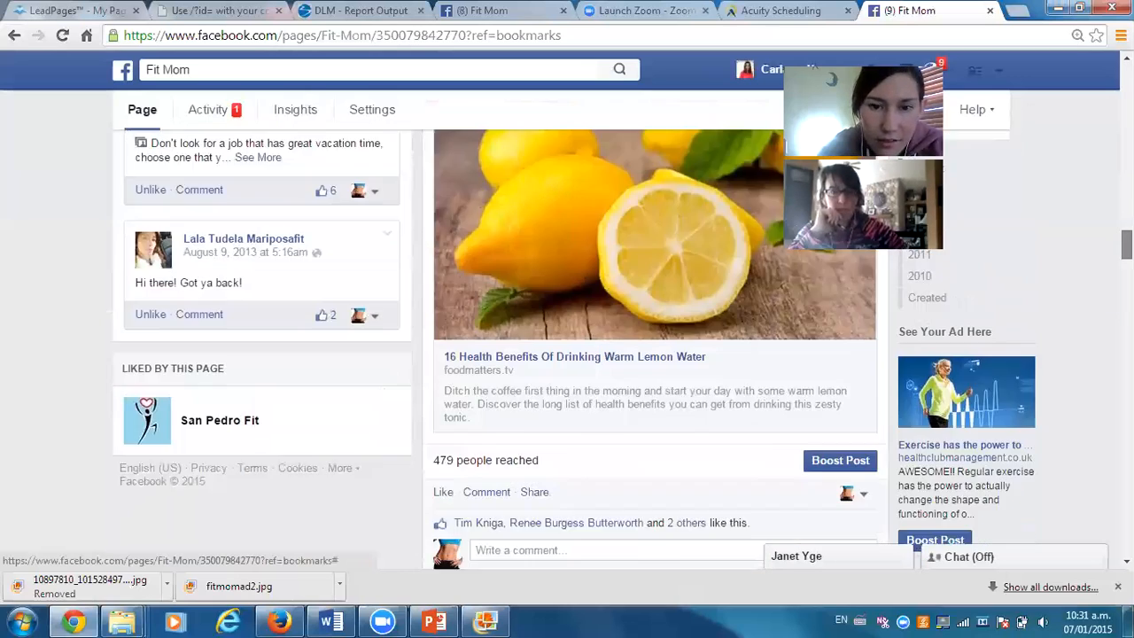
scroll(583, 223, "up", 2)
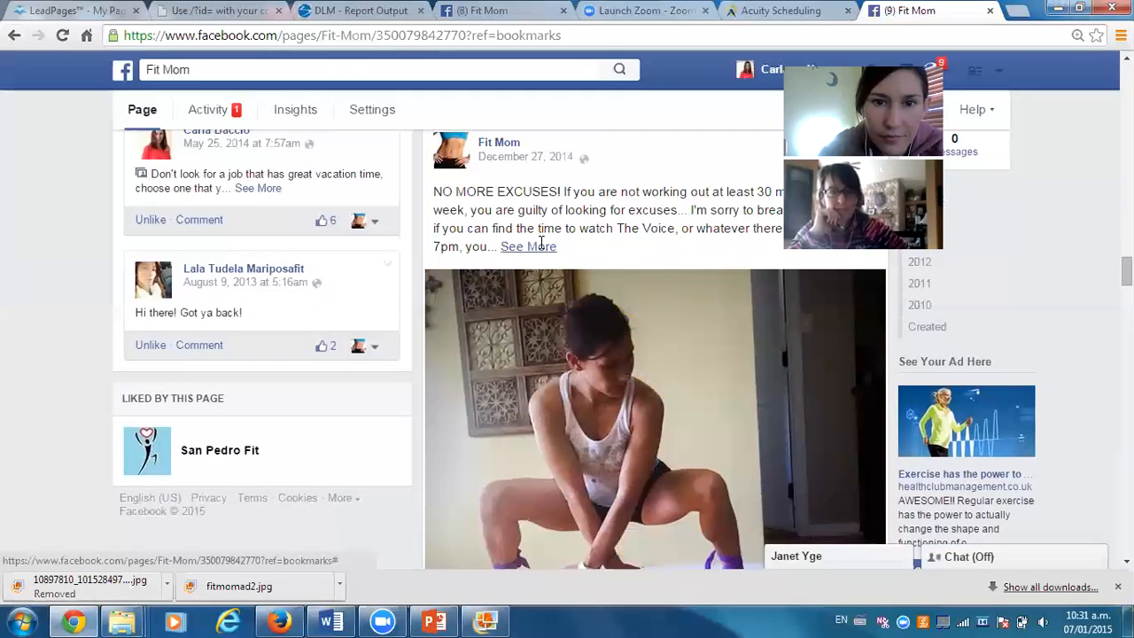
left_click(539, 247)
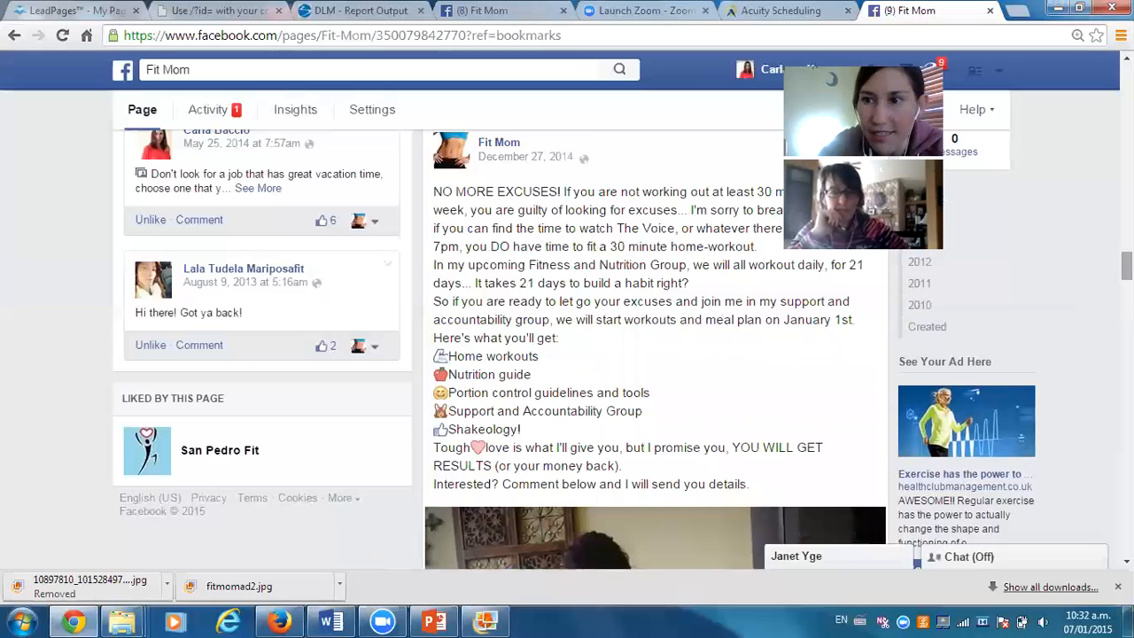
Check the reach below the December 27 workout photo and return to the post's full text.
scroll(1102, 280, "down", 3)
left_click_drag(1127, 282, 1126, 293)
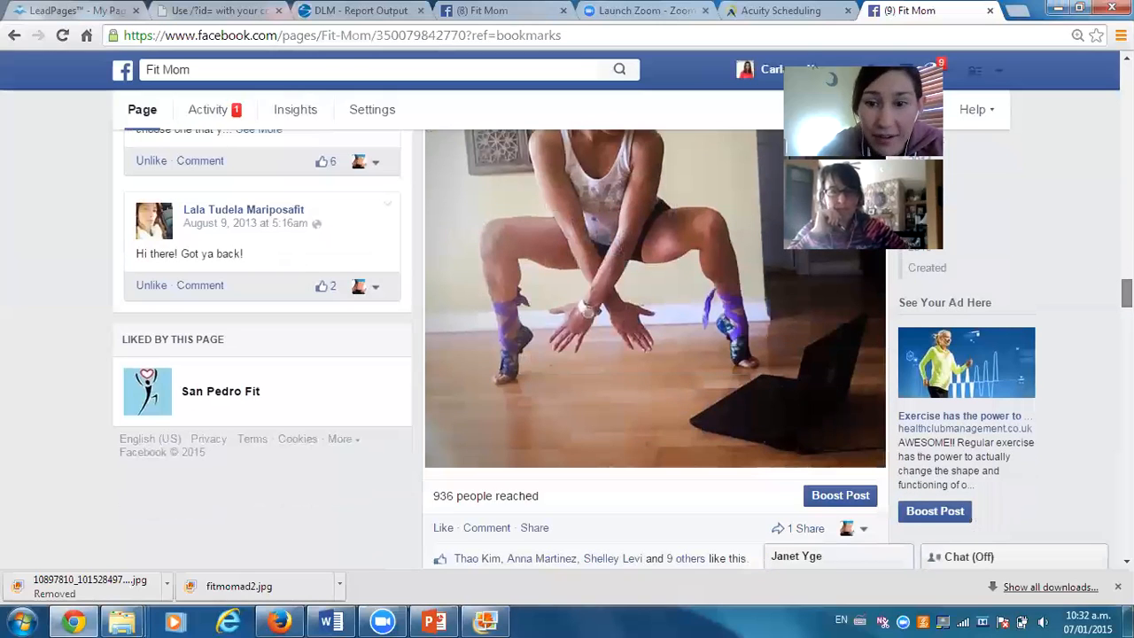
left_click_drag(1127, 293, 1126, 267)
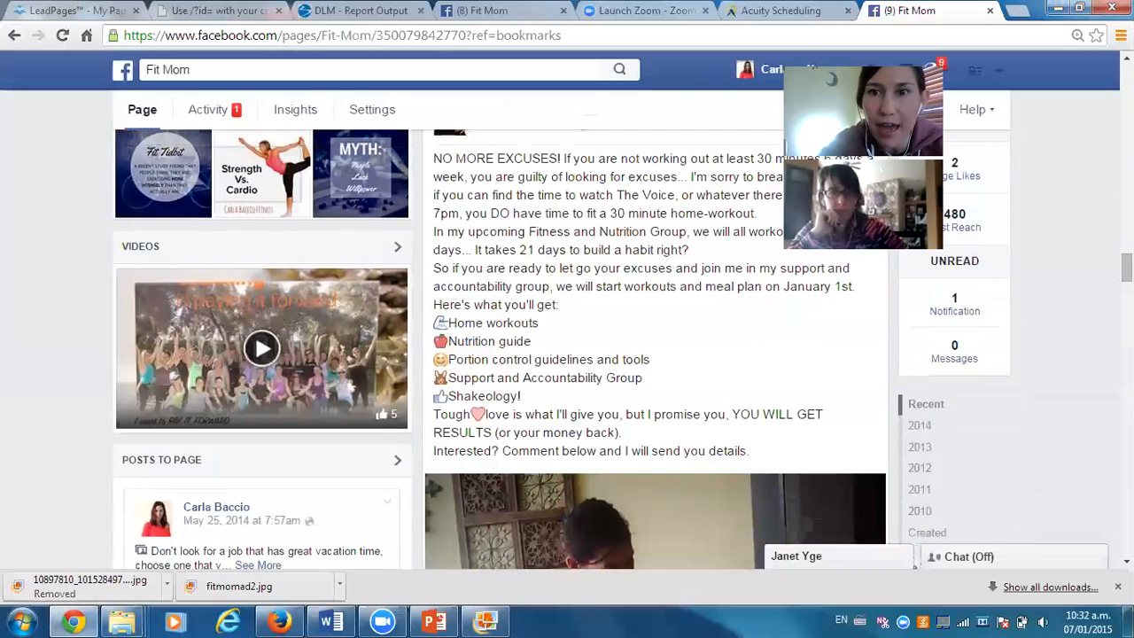
View the available options for the December 27 "NO MORE EXCUSES!" post, including Pin to Top, and dismiss them.
mouse_move(955, 221)
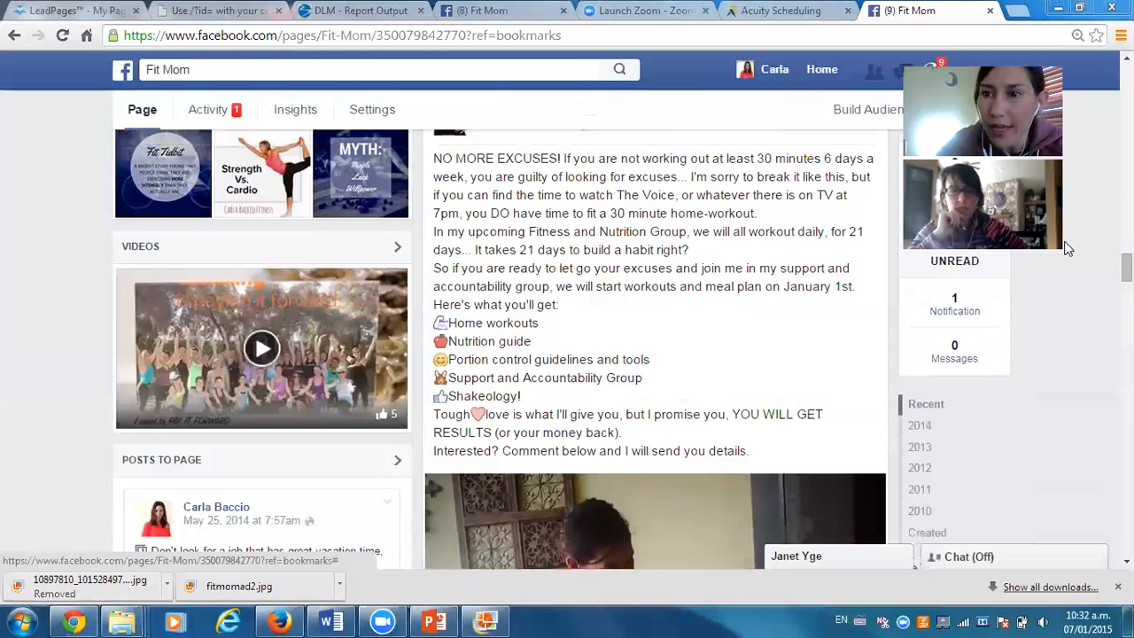
left_click_drag(1127, 268, 1127, 260)
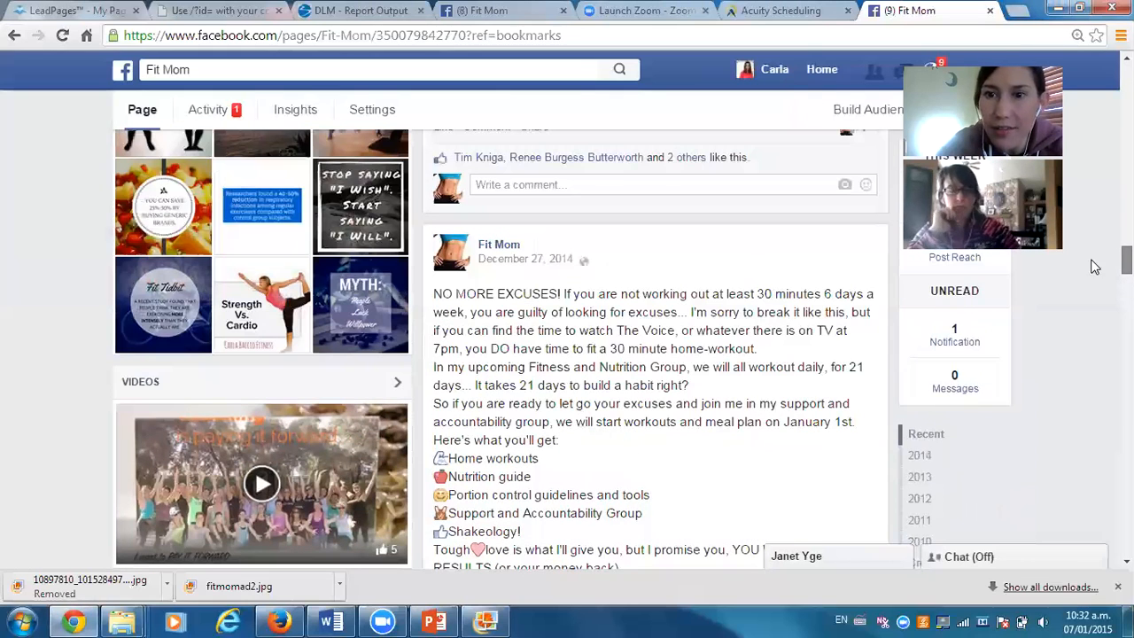
left_click(872, 246)
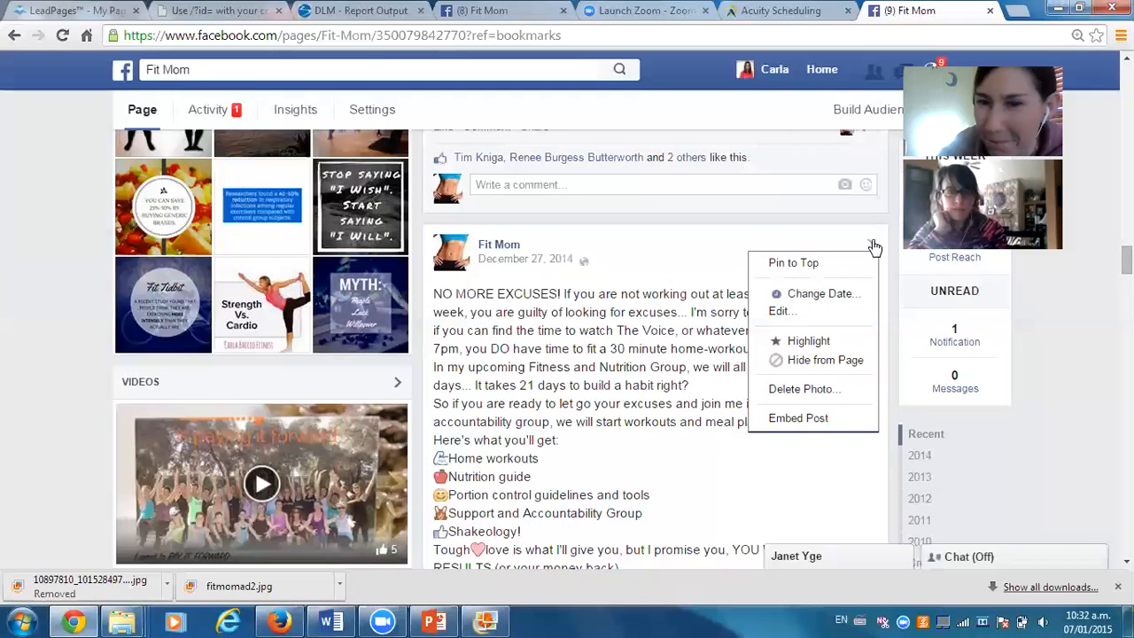
left_click(701, 266)
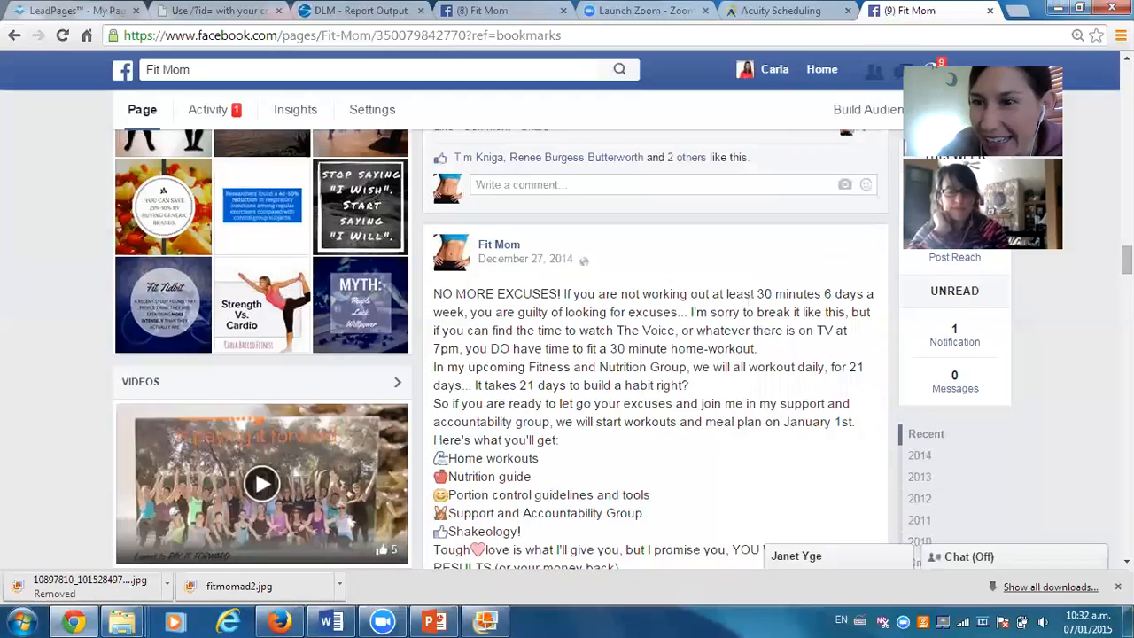
Examine the December 27 post from its offer text through the photo to its reach, likes and comments.
scroll(1127, 261, "down", 1)
scroll(1126, 262, "down", 1)
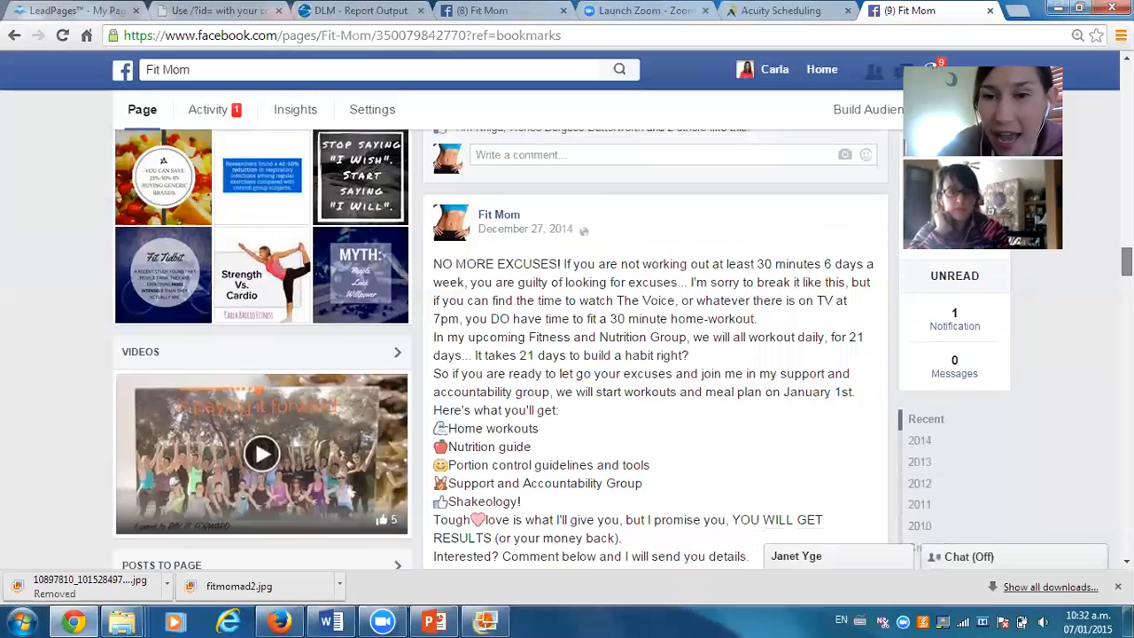
scroll(1127, 261, "down", 1)
scroll(1127, 262, "down", 3)
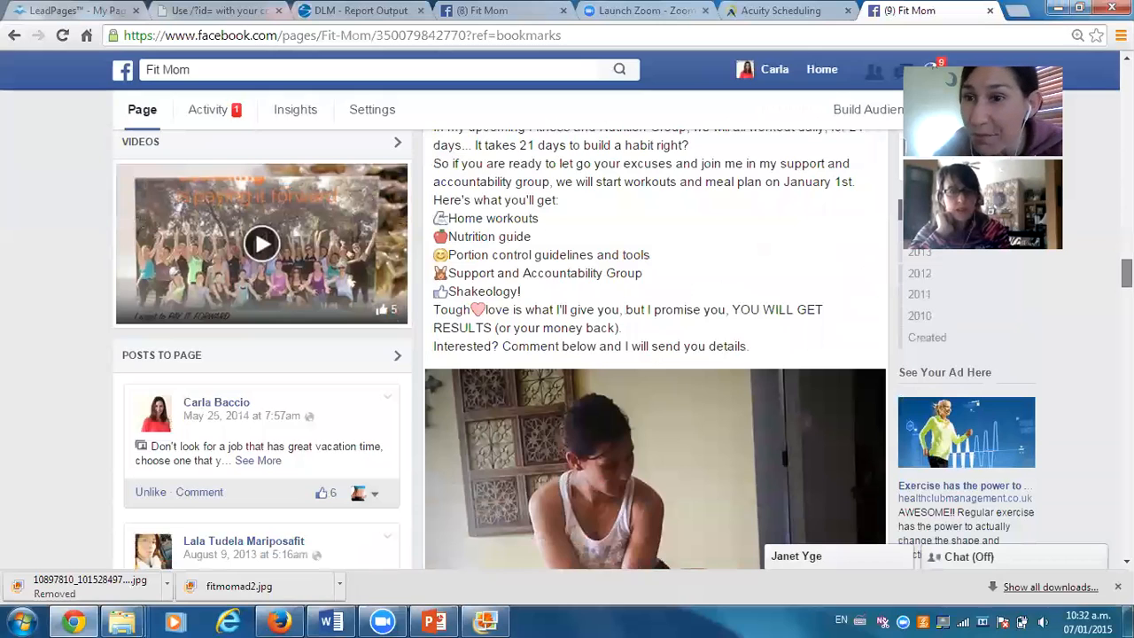
scroll(663, 279, "down", 1)
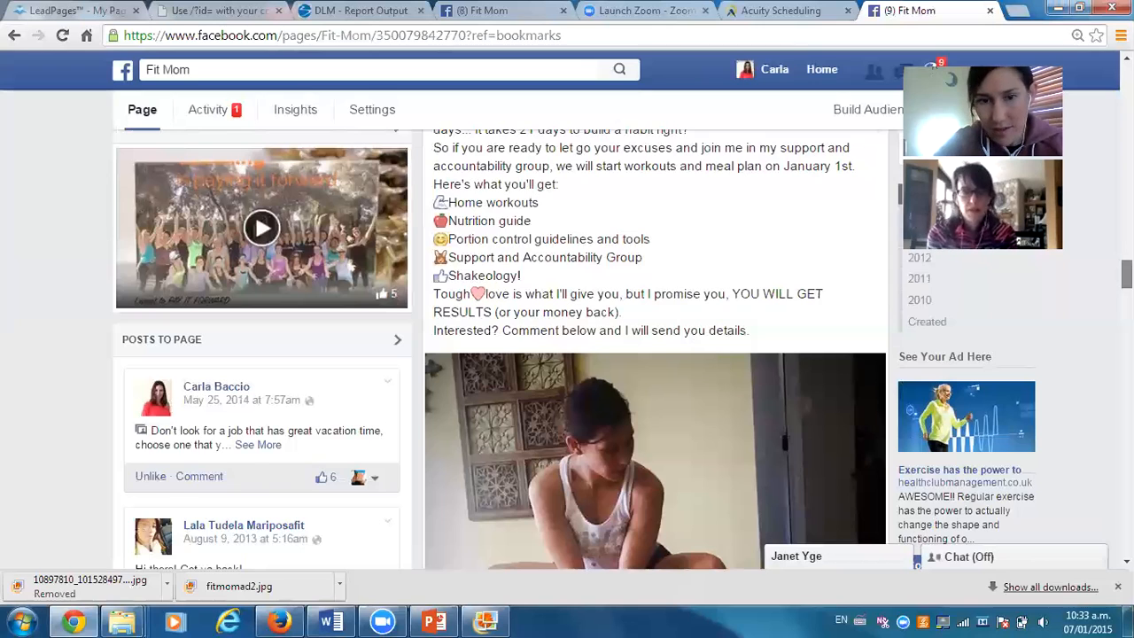
scroll(1125, 274, "down", 4)
scroll(1126, 301, "down", 2)
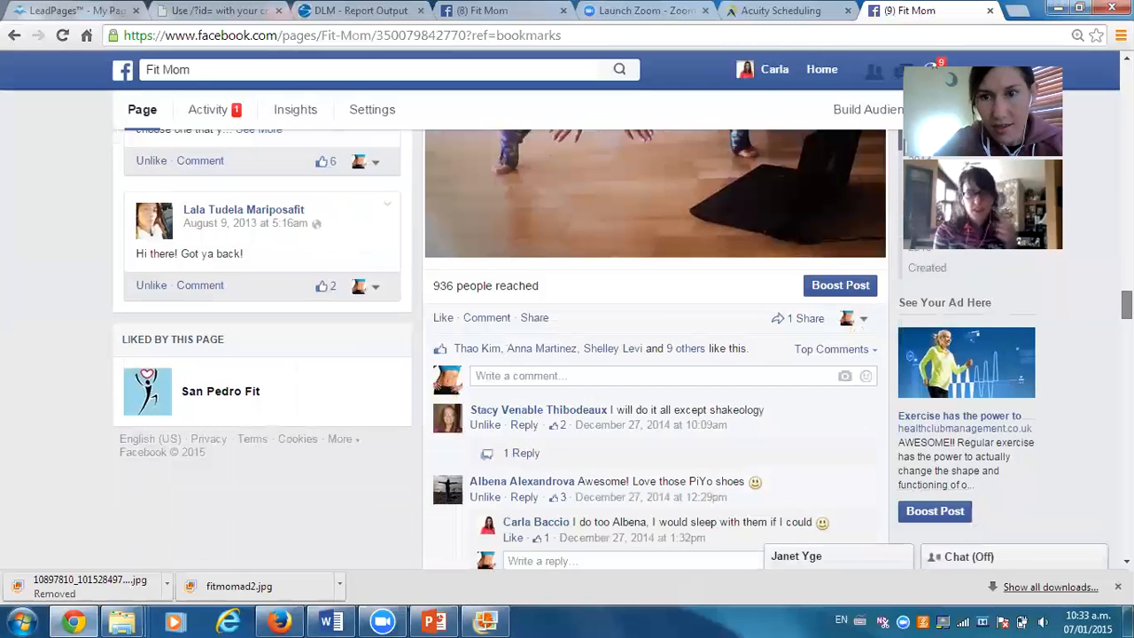
scroll(1125, 306, "down", 1)
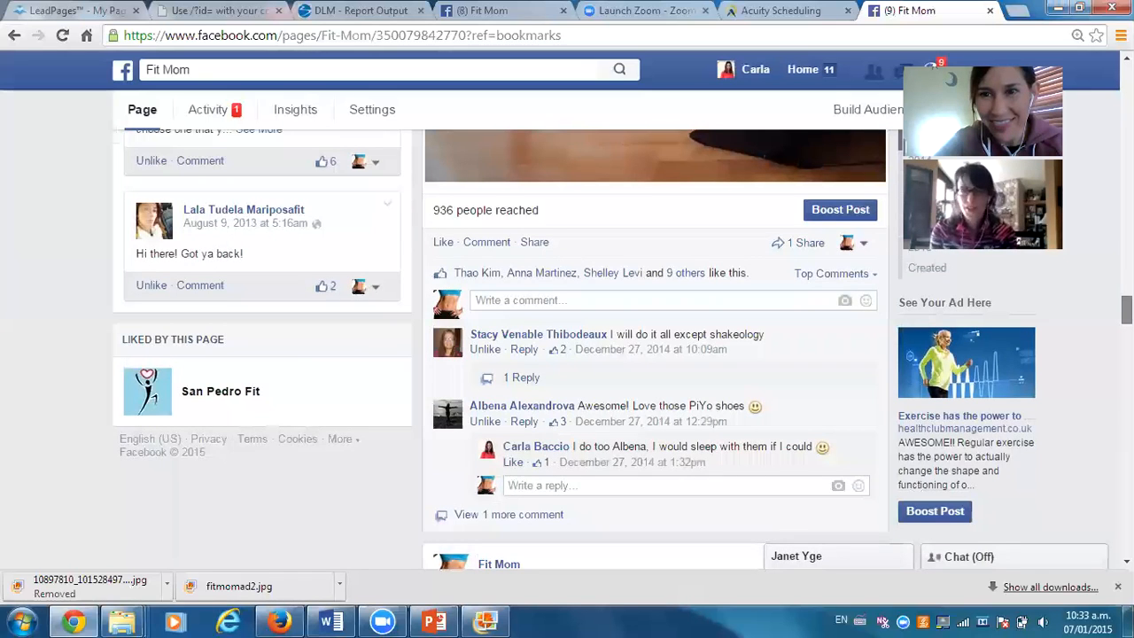
Return to the photo of the December 27 post and inspect its Boost Post option.
scroll(1125, 305, "up", 1)
scroll(1126, 306, "up", 1)
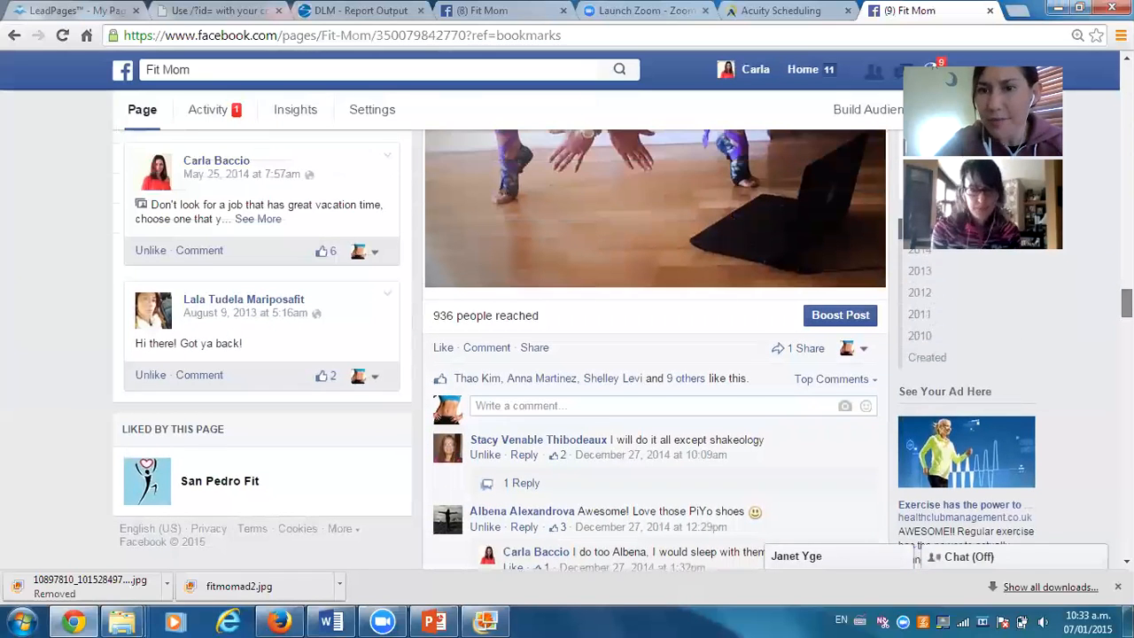
scroll(1126, 305, "up", 1)
scroll(620, 355, "up", 1)
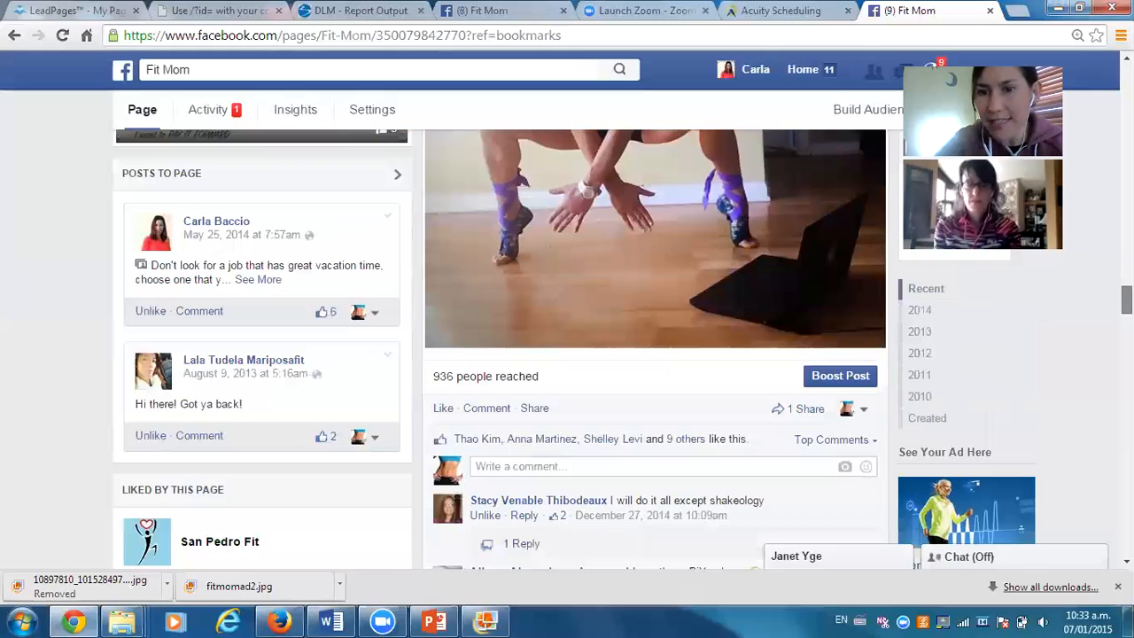
left_click_drag(1126, 301, 1127, 301)
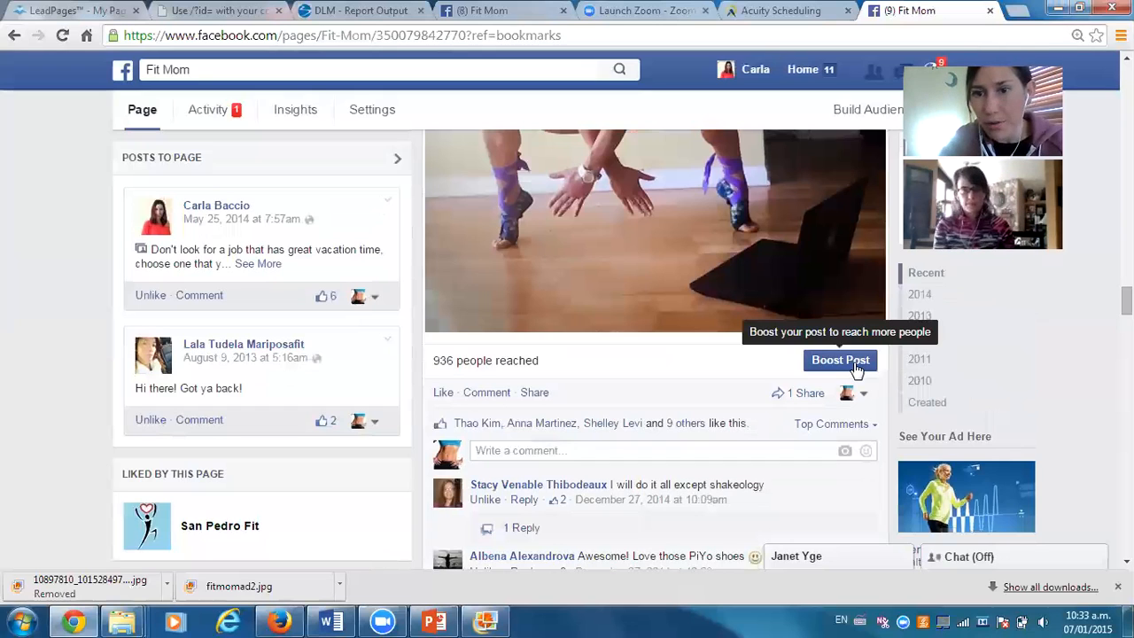
Open Boost Post for the generic-brands budget tip, review its audience targeting and interests, cancel the boost and return to the page's start.
scroll(655, 354, "down", 8)
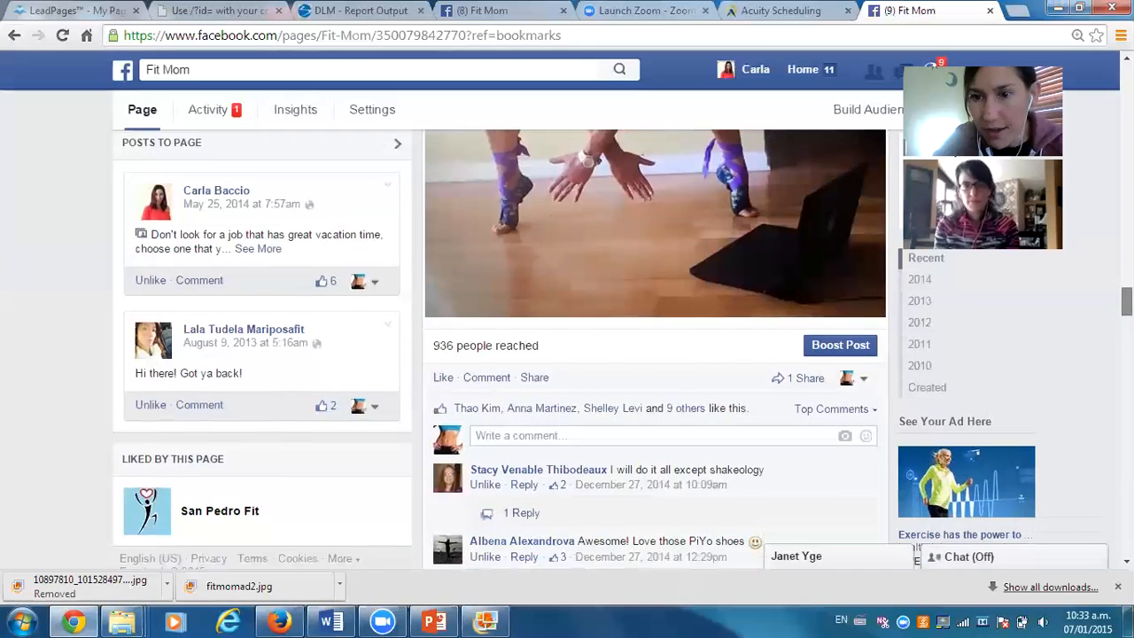
scroll(656, 355, "down", 4)
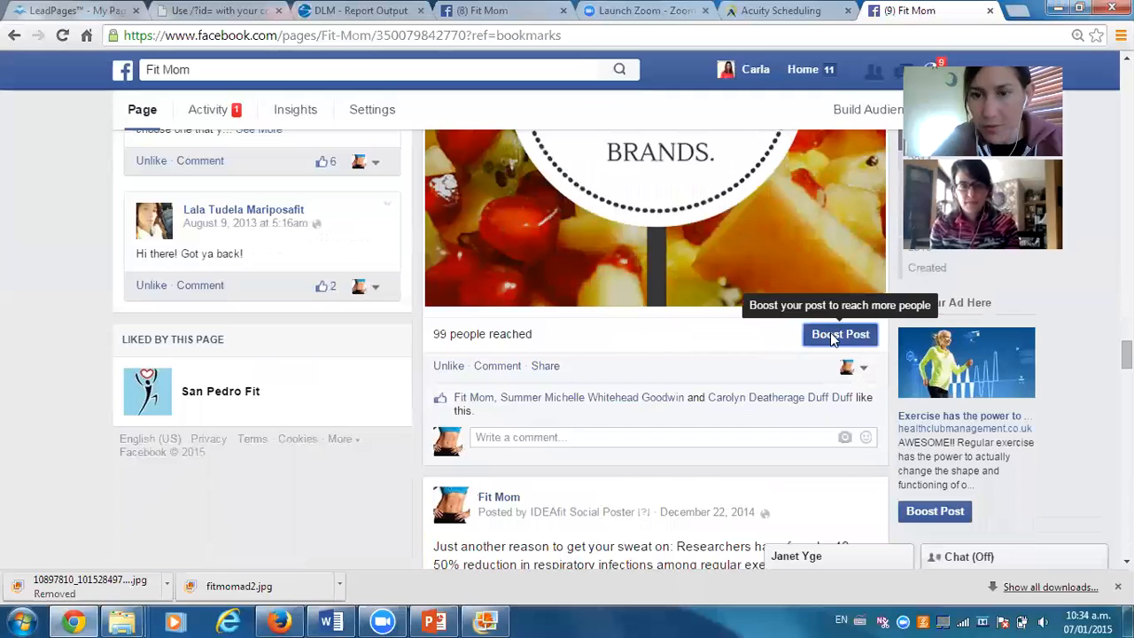
left_click(824, 340)
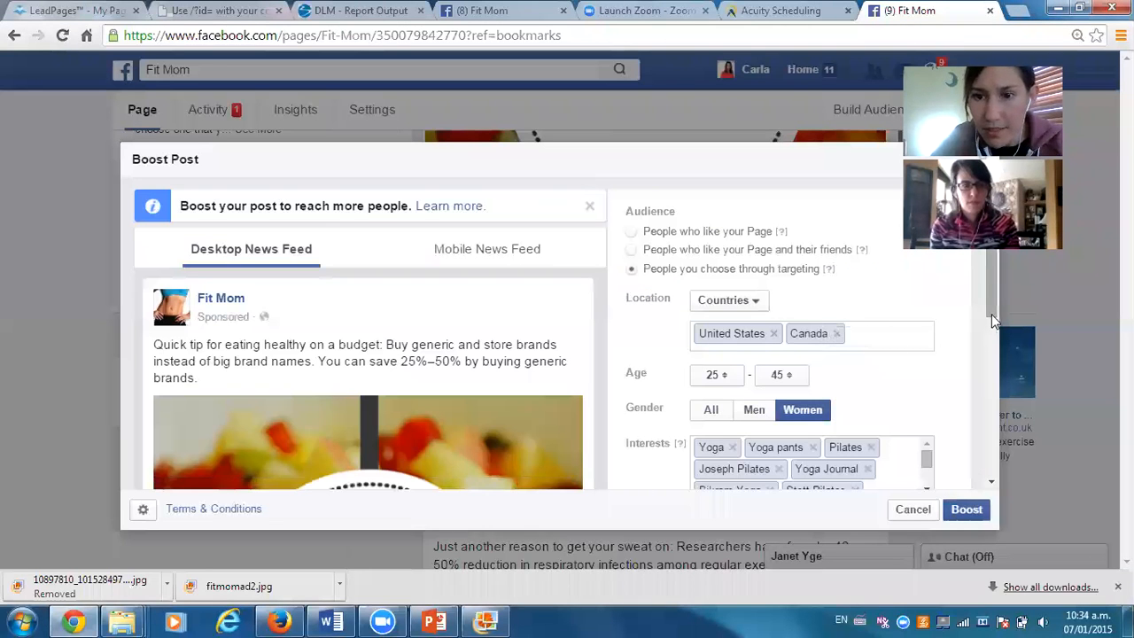
scroll(991, 317, "down", 1)
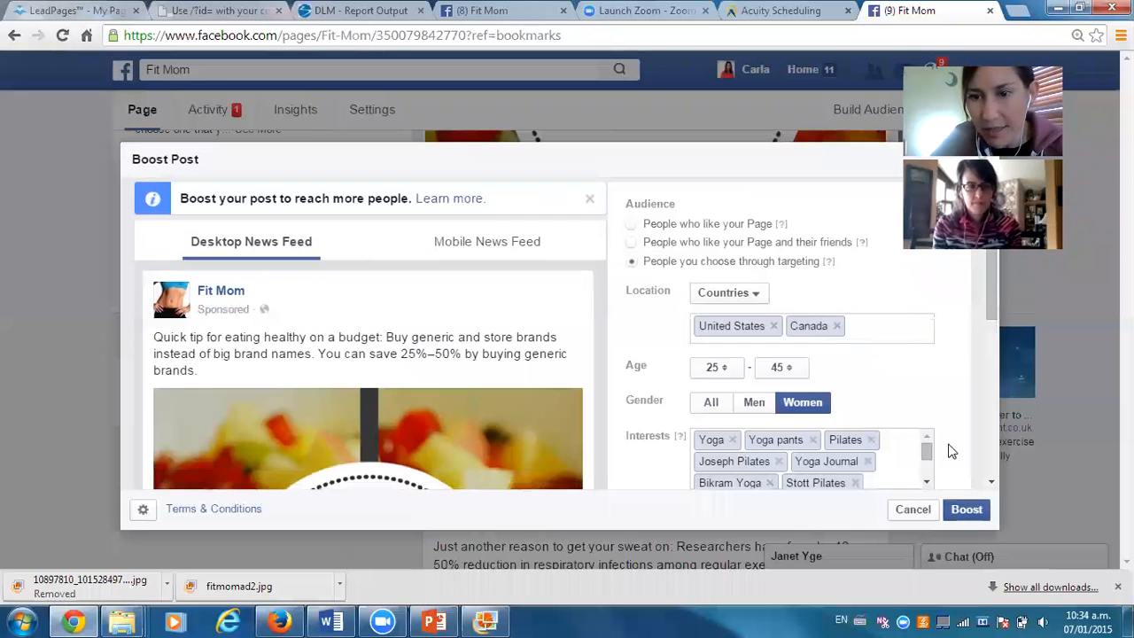
mouse_move(927, 452)
left_mouse_down()
mouse_move(930, 475)
mouse_move(931, 464)
left_mouse_up()
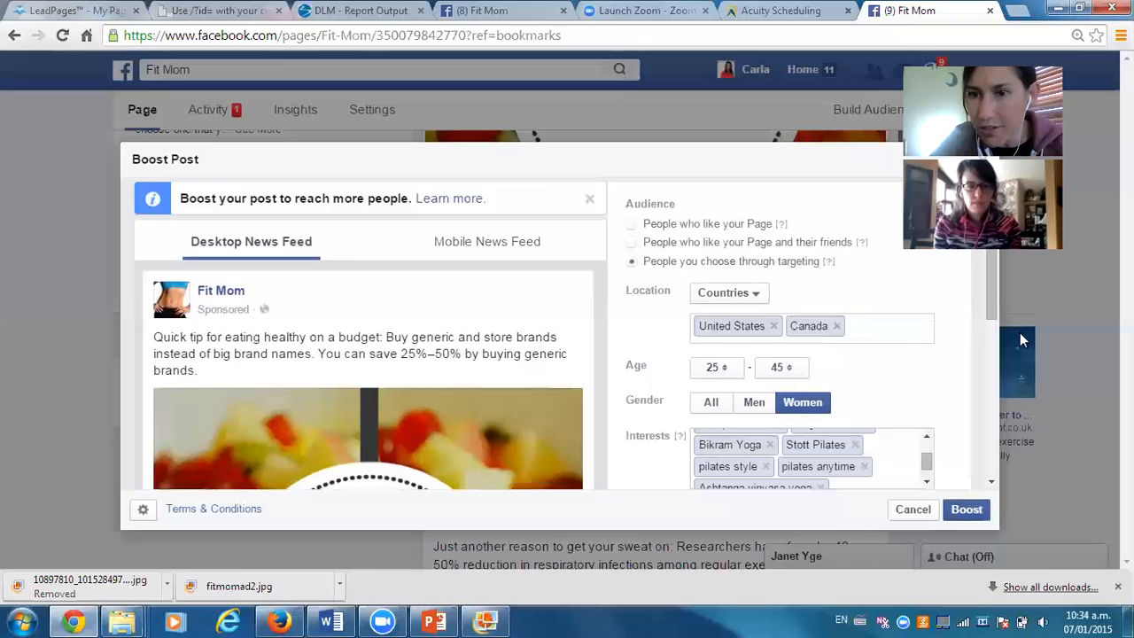
left_click_drag(992, 317, 998, 333)
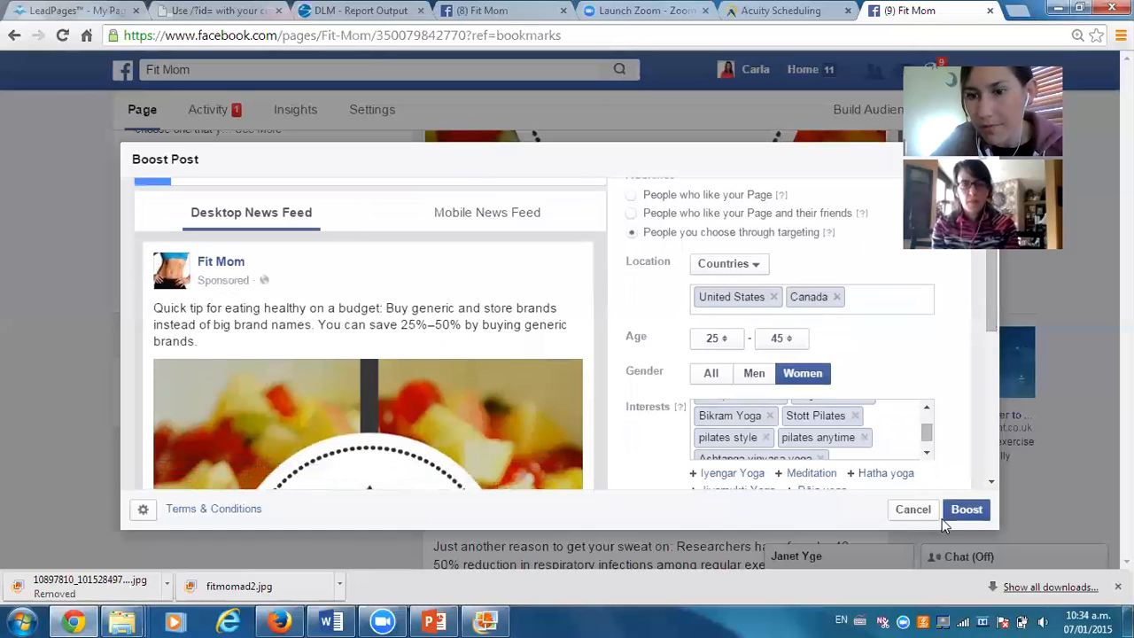
left_click(913, 510)
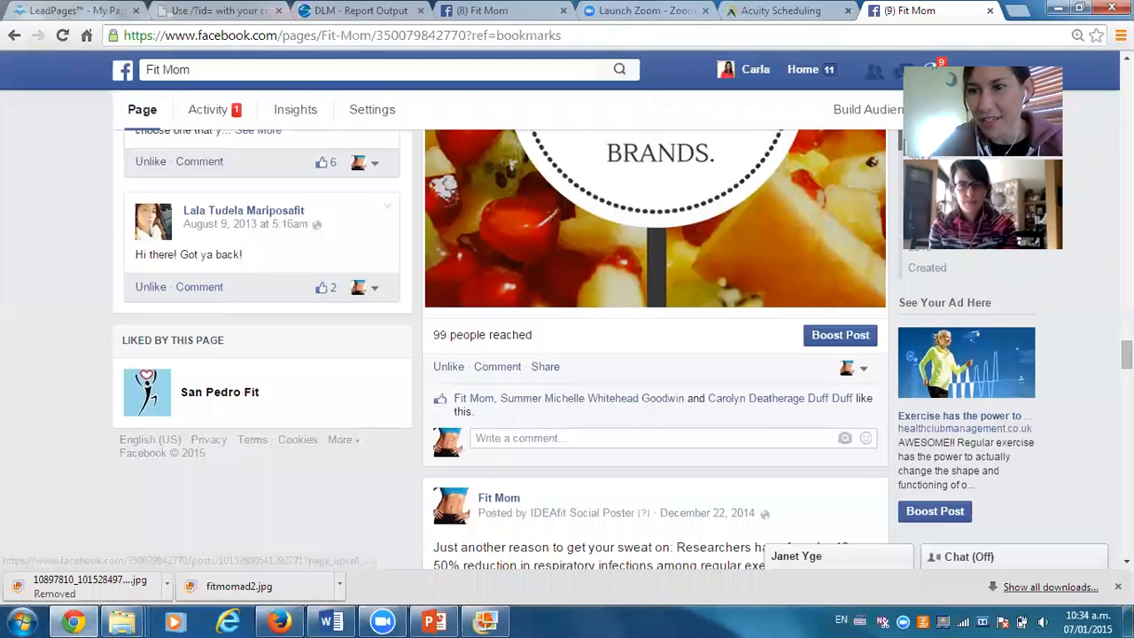
left_click_drag(1126, 354, 1126, 76)
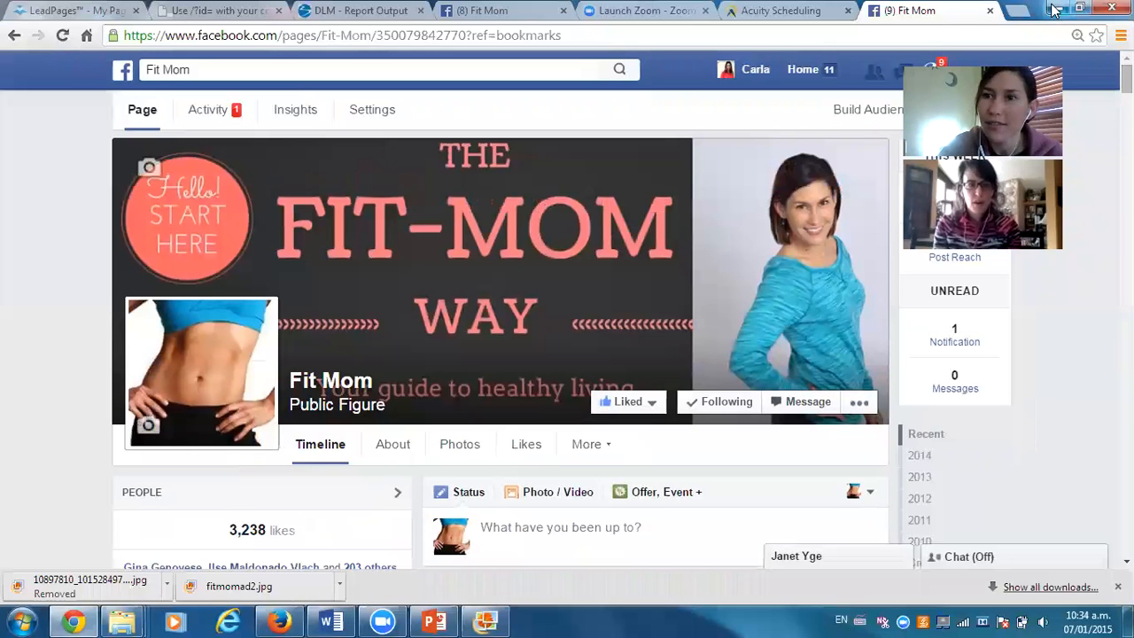